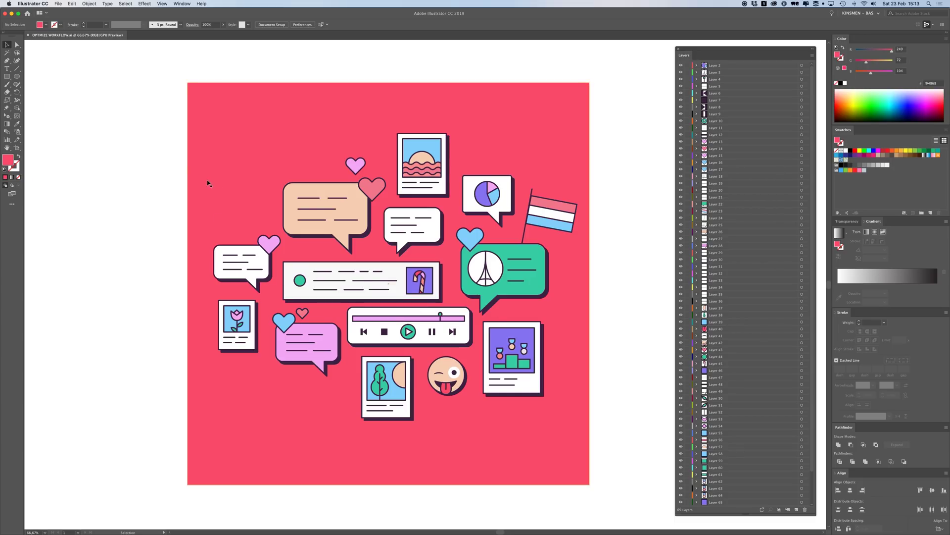
Step: Select all of the artwork to inspect its parts, and look through the full list of unnamed layers
{"action": "left_click_drag", "start_coordinate": [150, 102], "coordinate": [609, 438]}
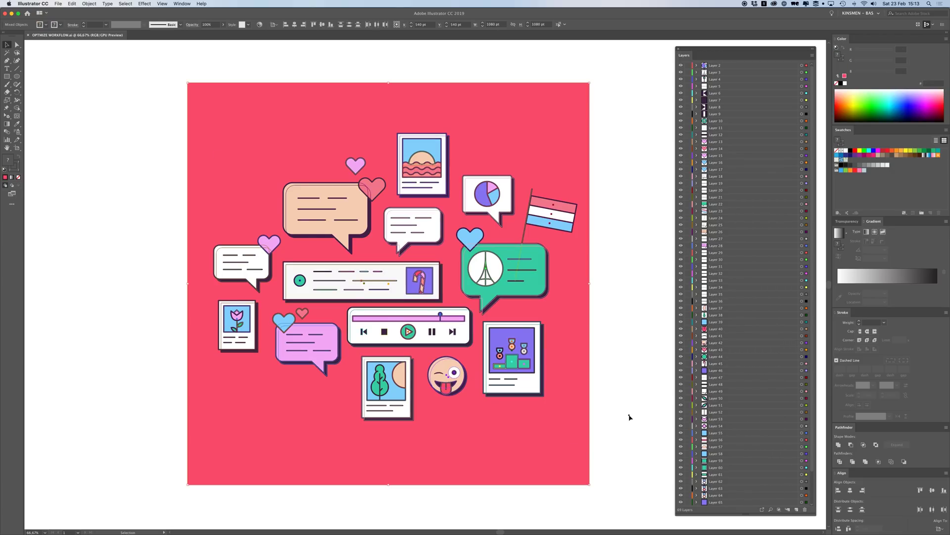
{"action": "left_click", "coordinate": [630, 417]}
{"action": "scroll", "coordinate": [728, 92], "scroll_direction": "down", "scroll_amount": 1}
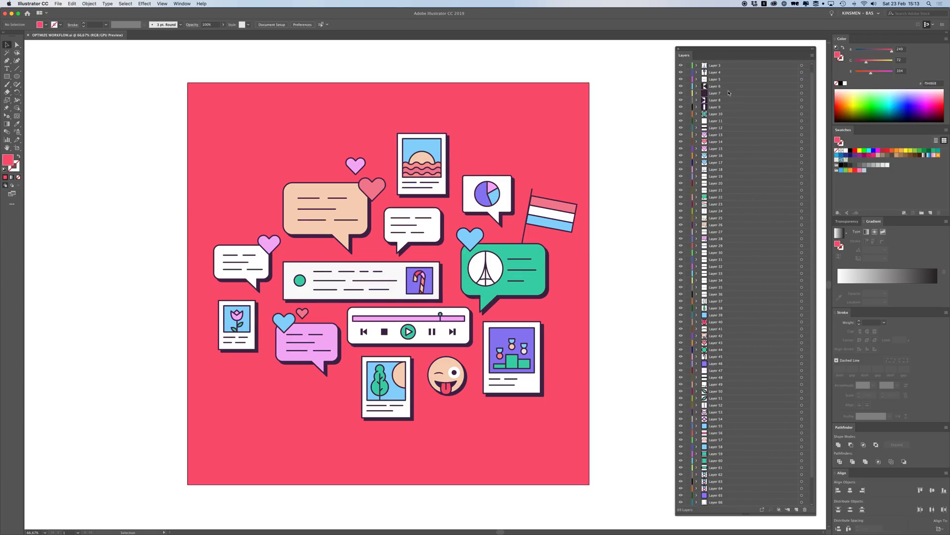
{"action": "scroll", "coordinate": [728, 92], "scroll_direction": "down", "scroll_amount": 1}
{"action": "left_click", "coordinate": [722, 503]}
{"action": "scroll", "coordinate": [722, 498], "scroll_direction": "up", "scroll_amount": 1}
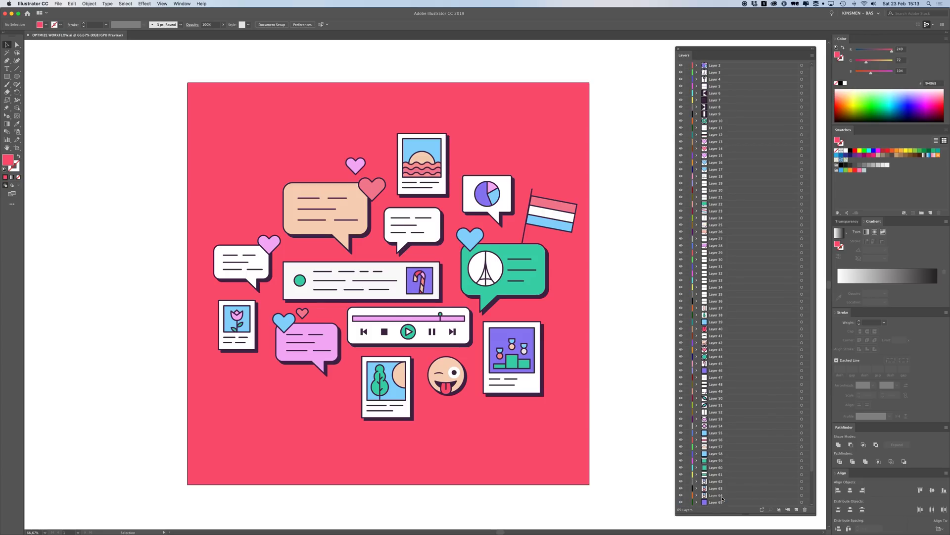
{"action": "left_click", "coordinate": [715, 65]}
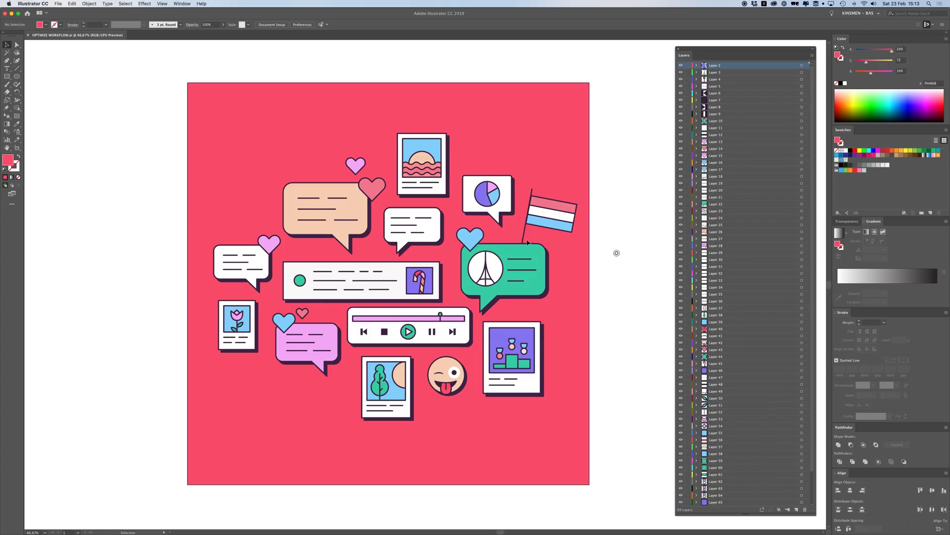
Step: Inspect the individual shapes of the media player graphic by selecting them, and clear the selection
{"action": "left_click_drag", "start_coordinate": [378, 334], "coordinate": [395, 319]}
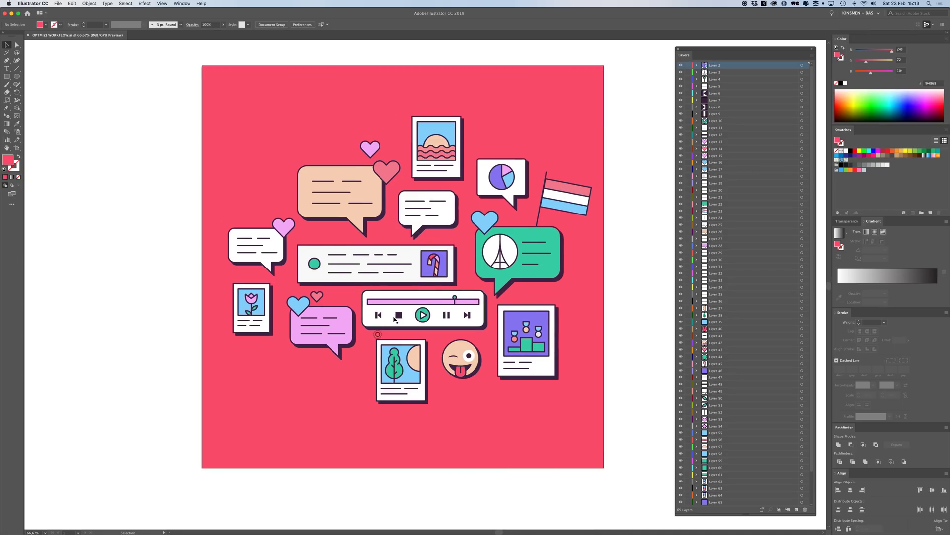
{"action": "key", "text": "super+plus"}
{"action": "key", "text": "super+plus"}
{"action": "scroll", "coordinate": [391, 297], "scroll_direction": "down", "scroll_amount": 2}
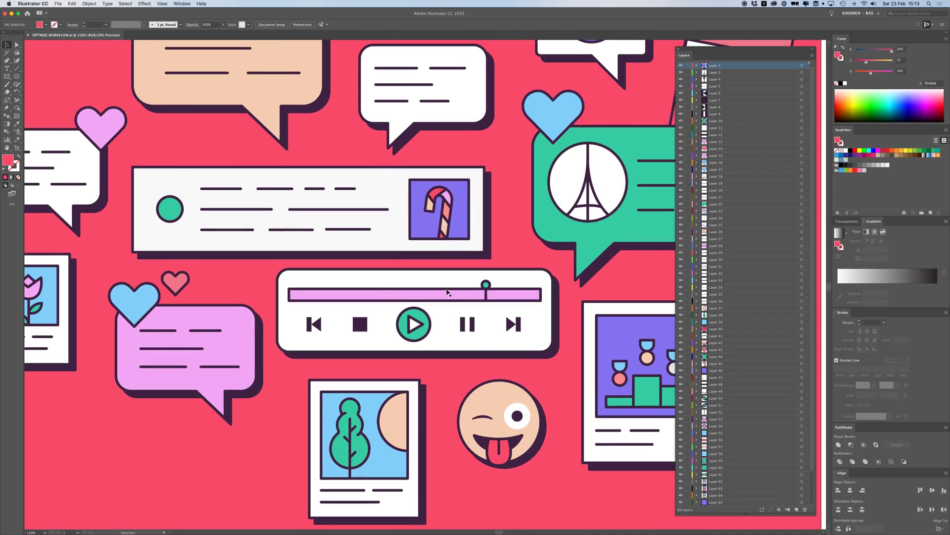
{"action": "left_click", "coordinate": [544, 349]}
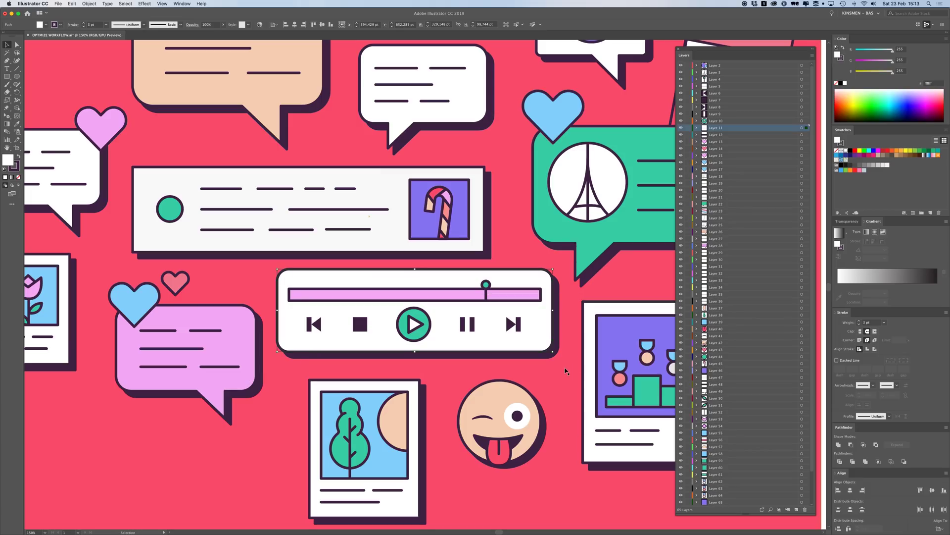
{"action": "left_click", "coordinate": [570, 368]}
{"action": "mouse_move", "coordinate": [511, 324]}
{"action": "left_mouse_down"}
{"action": "mouse_move", "coordinate": [476, 339]}
{"action": "mouse_move", "coordinate": [510, 325]}
{"action": "left_mouse_up"}
{"action": "mouse_move", "coordinate": [487, 285]}
{"action": "left_mouse_down"}
{"action": "mouse_move", "coordinate": [505, 281]}
{"action": "mouse_move", "coordinate": [486, 285]}
{"action": "left_mouse_up"}
{"action": "left_click", "coordinate": [568, 335]}
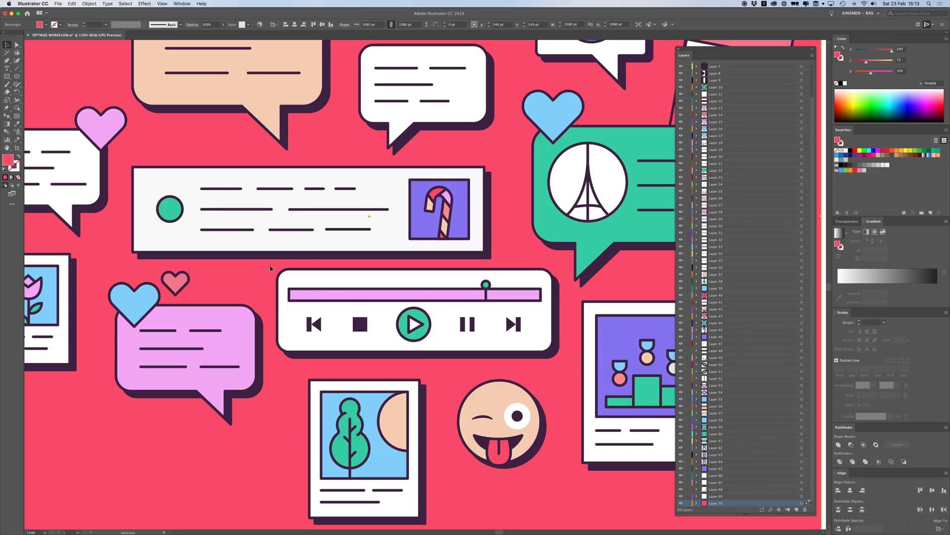
{"action": "mouse_move", "coordinate": [270, 268]}
{"action": "left_mouse_down"}
{"action": "mouse_move", "coordinate": [409, 268]}
{"action": "mouse_move", "coordinate": [269, 268]}
{"action": "left_mouse_up"}
{"action": "key", "text": "shift+super+a"}
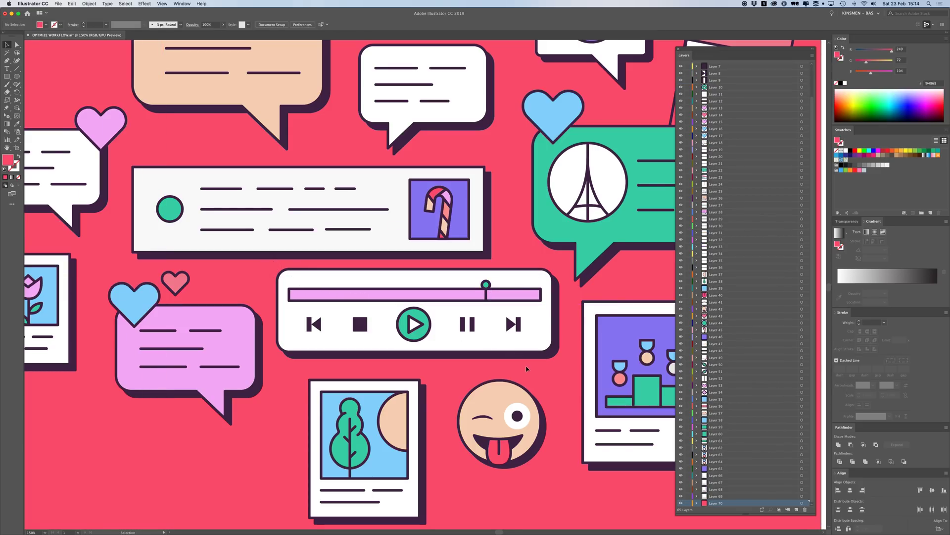
Step: Try moving the peach speech bubble away from the hearts, undo the move and deselect it
{"action": "key", "text": "super+1"}
{"action": "left_click", "coordinate": [73, 205]}
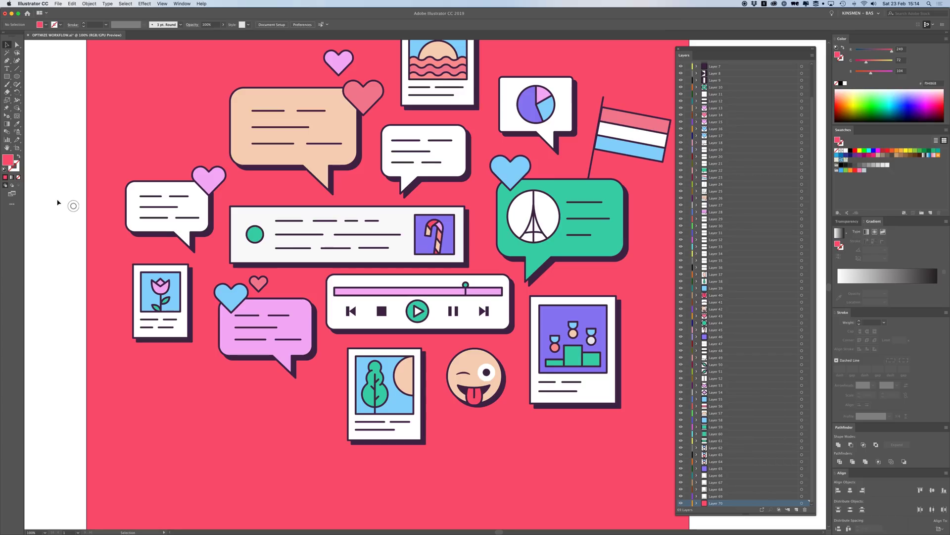
{"action": "left_click_drag", "start_coordinate": [60, 177], "coordinate": [94, 264]}
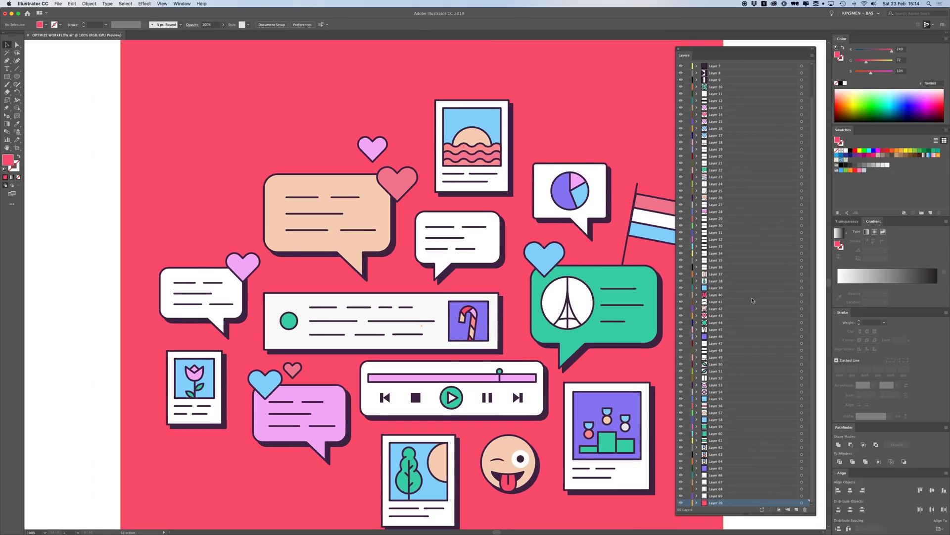
{"action": "left_click", "coordinate": [308, 230]}
{"action": "left_click_drag", "start_coordinate": [308, 231], "coordinate": [217, 176]}
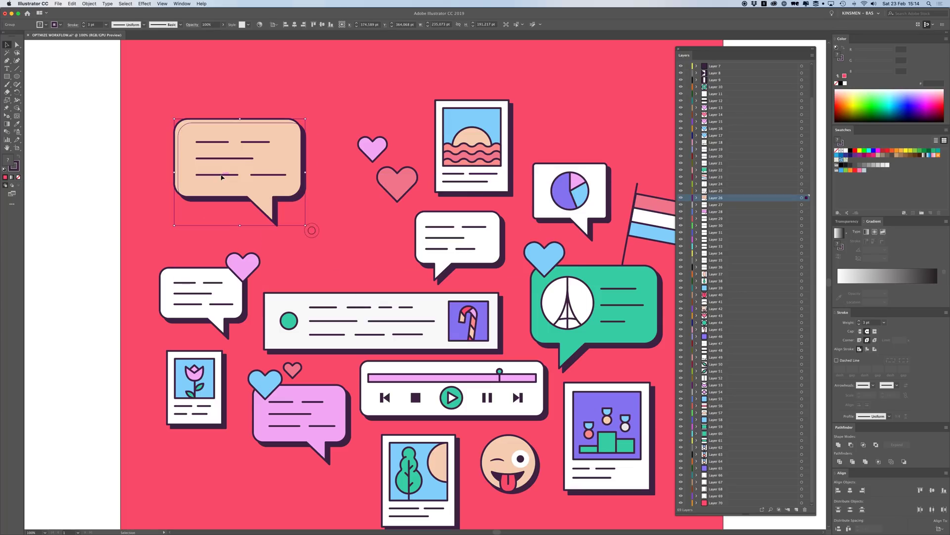
{"action": "key", "text": "super+z"}
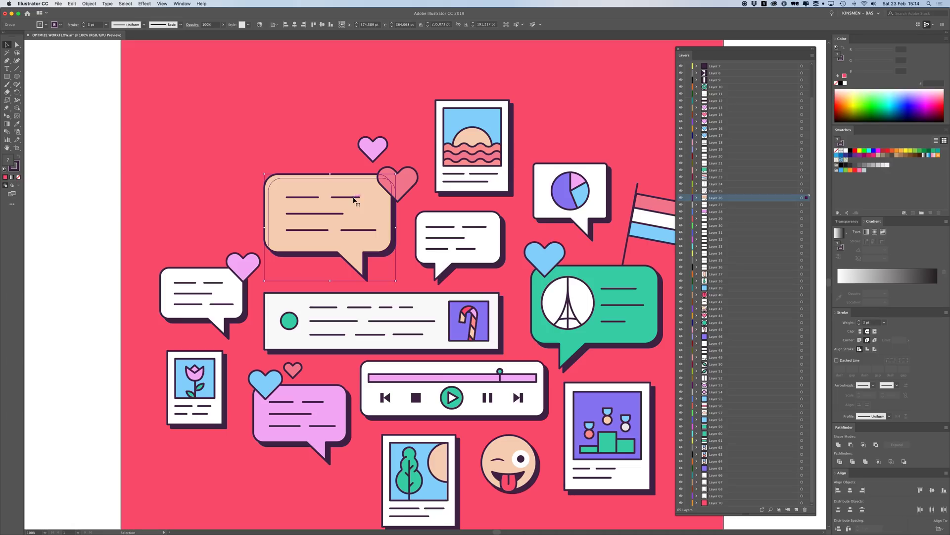
{"action": "left_click", "coordinate": [60, 176]}
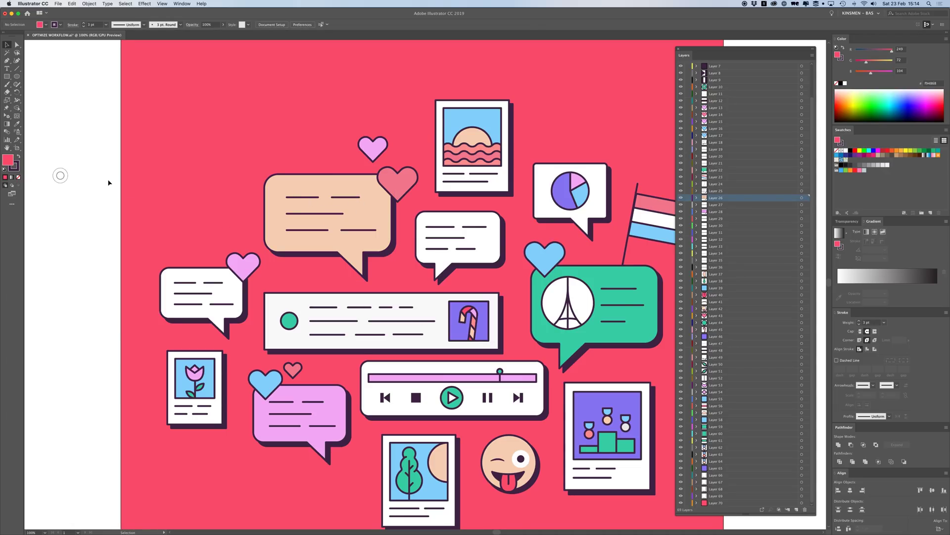
Step: Switch to After Effects and look through the timeline's layers in the OPTIMIZE WORKFLOW composition
{"action": "key", "text": "super+minus"}
{"action": "left_click_drag", "start_coordinate": [187, 182], "coordinate": [120, 154]}
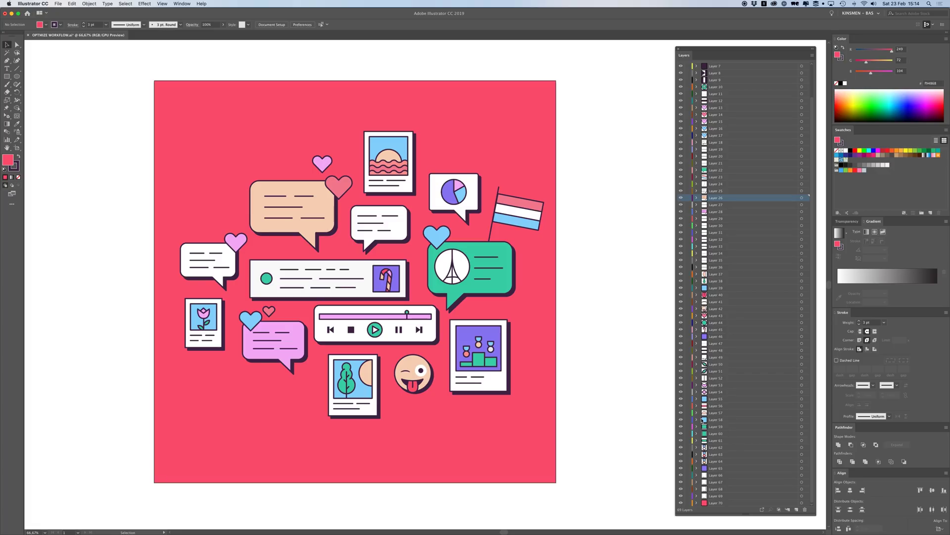
{"action": "key", "text": "super+Tab"}
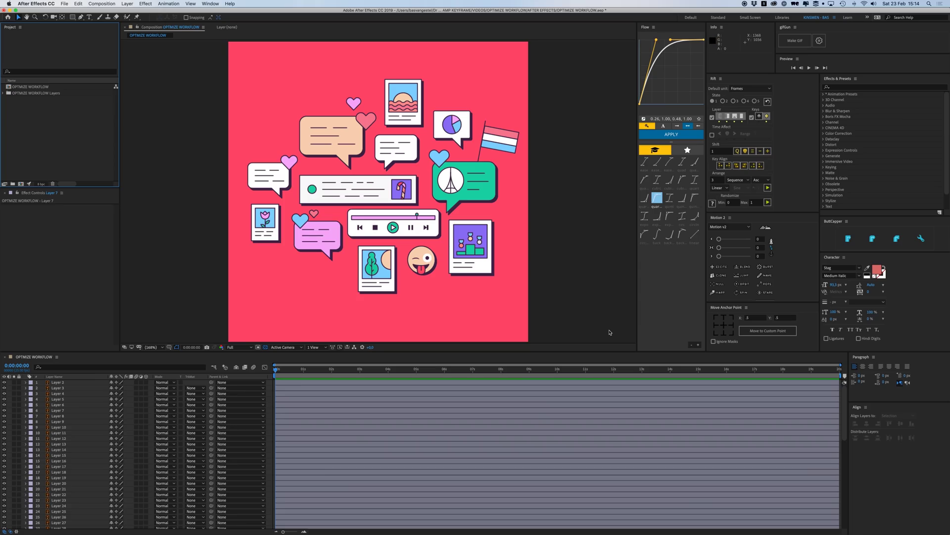
{"action": "left_click", "coordinate": [35, 125]}
{"action": "scroll", "coordinate": [74, 452], "scroll_direction": "down", "scroll_amount": 10}
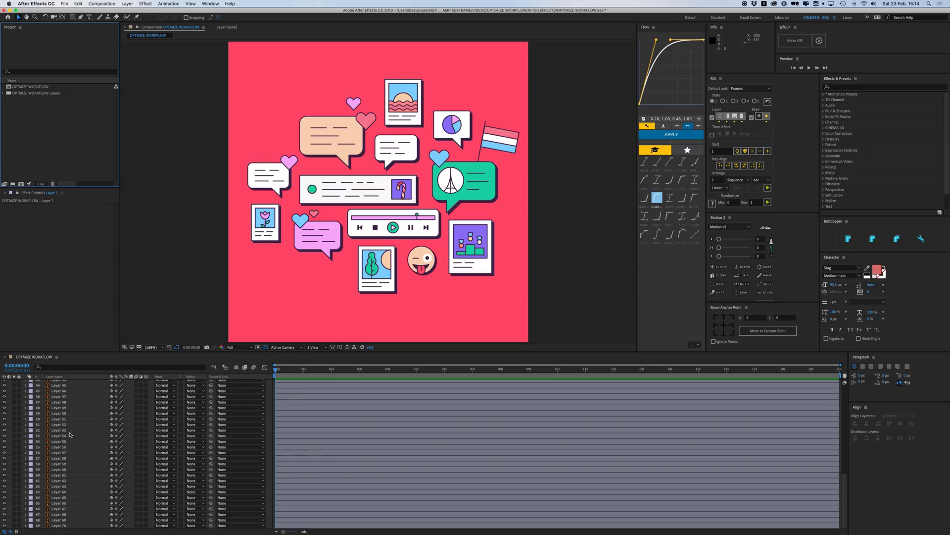
{"action": "scroll", "coordinate": [69, 434], "scroll_direction": "up", "scroll_amount": 10}
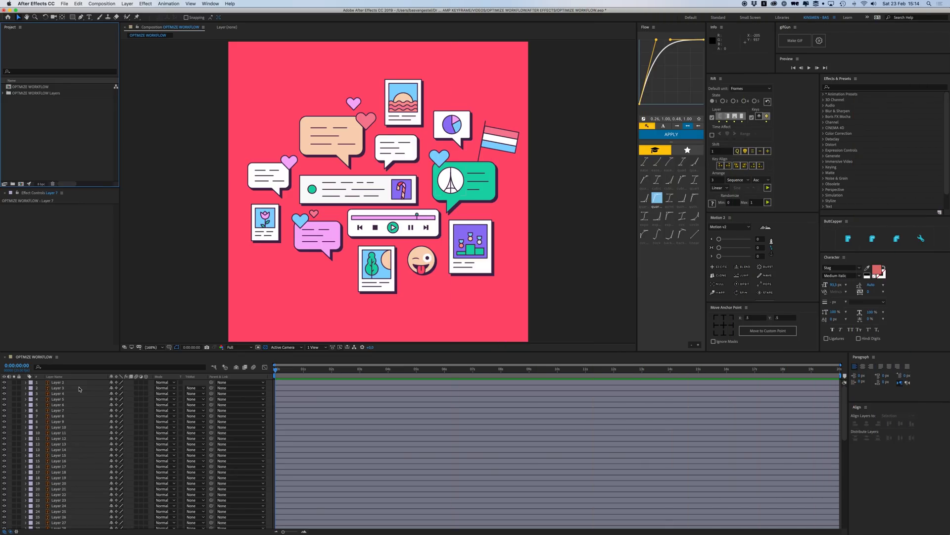
{"action": "left_click", "coordinate": [63, 384]}
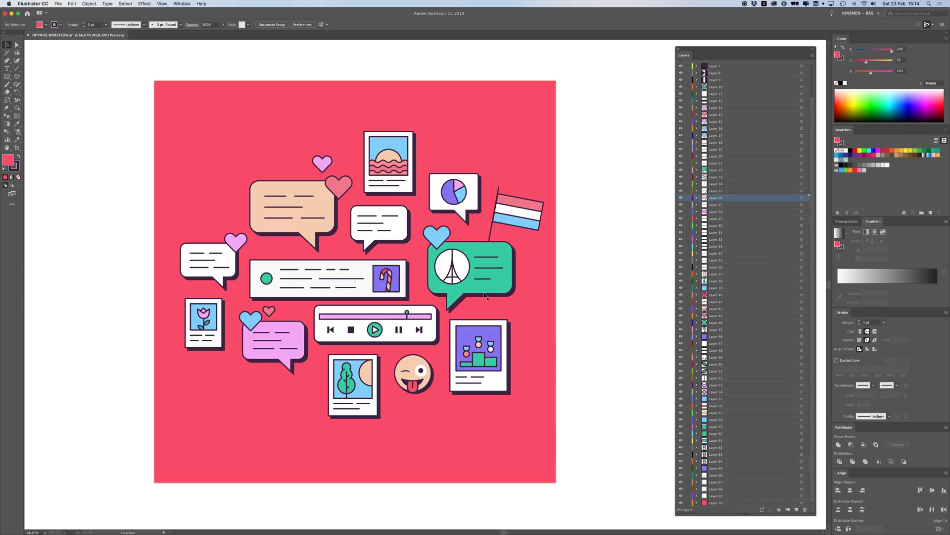
Step: Switch back to Illustrator and try renaming Layer 19 in the layer list
{"action": "scroll", "coordinate": [717, 122], "scroll_direction": "up", "scroll_amount": 3}
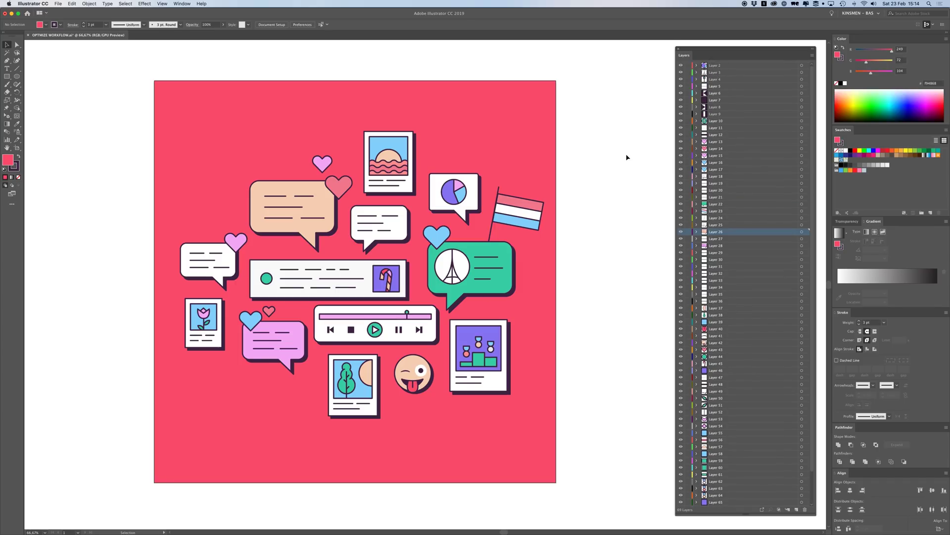
{"action": "double_click", "coordinate": [724, 184]}
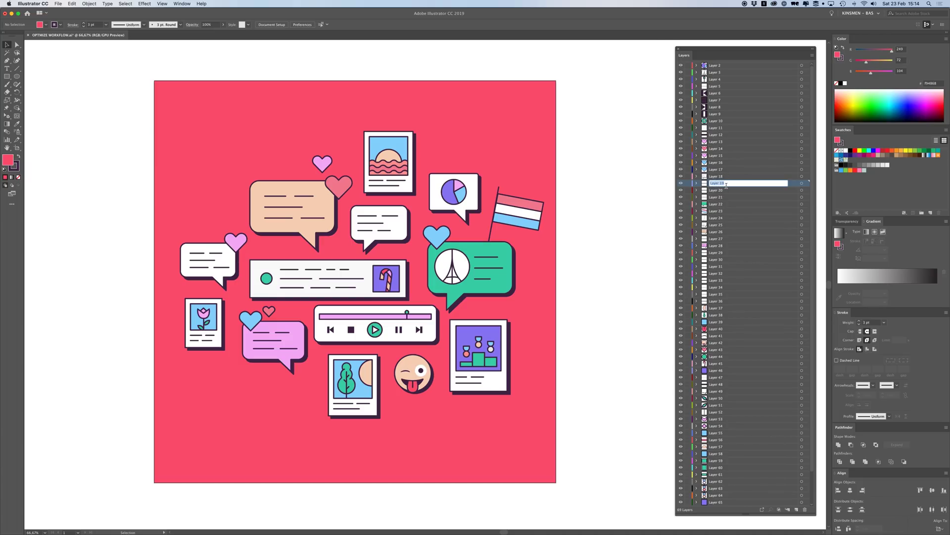
{"action": "type", "text": "L"}
{"action": "key", "text": "Escape"}
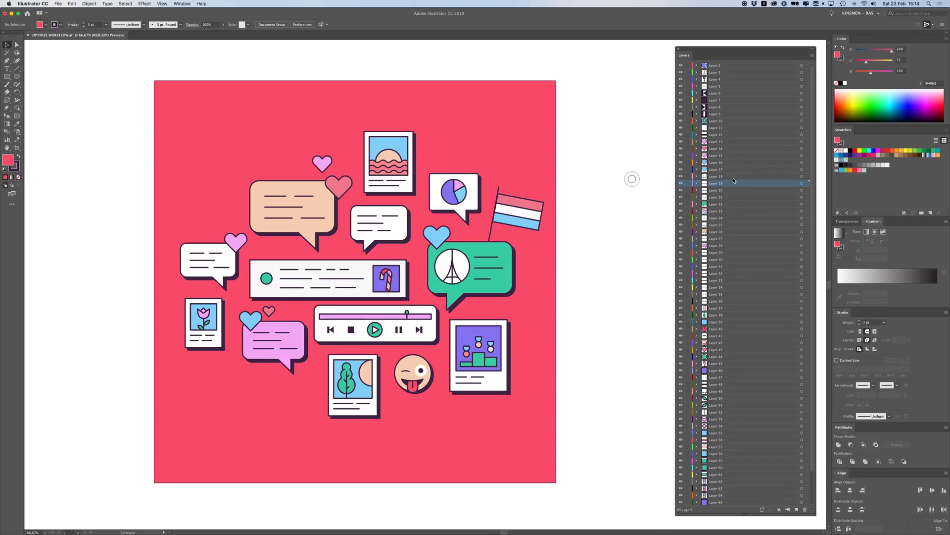
{"action": "left_click", "coordinate": [716, 178]}
{"action": "left_click", "coordinate": [717, 156]}
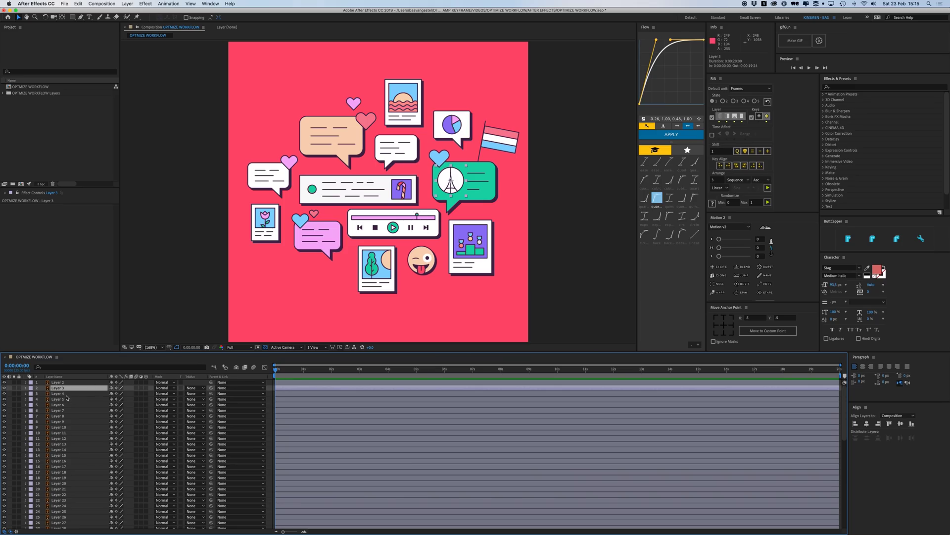
Step: Return to After Effects and try renaming Layer 4 in the timeline
{"action": "left_click", "coordinate": [64, 392]}
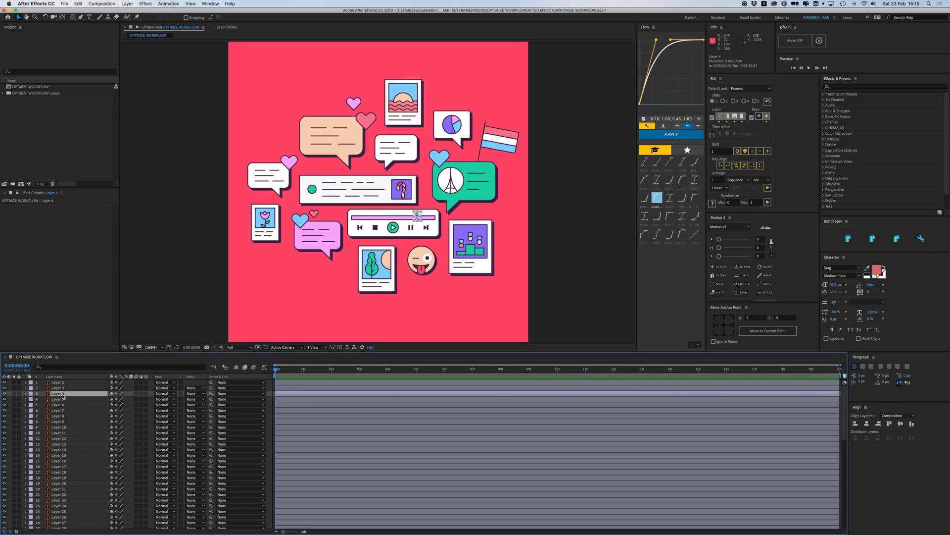
{"action": "key", "text": "Return"}
{"action": "key", "text": "Return"}
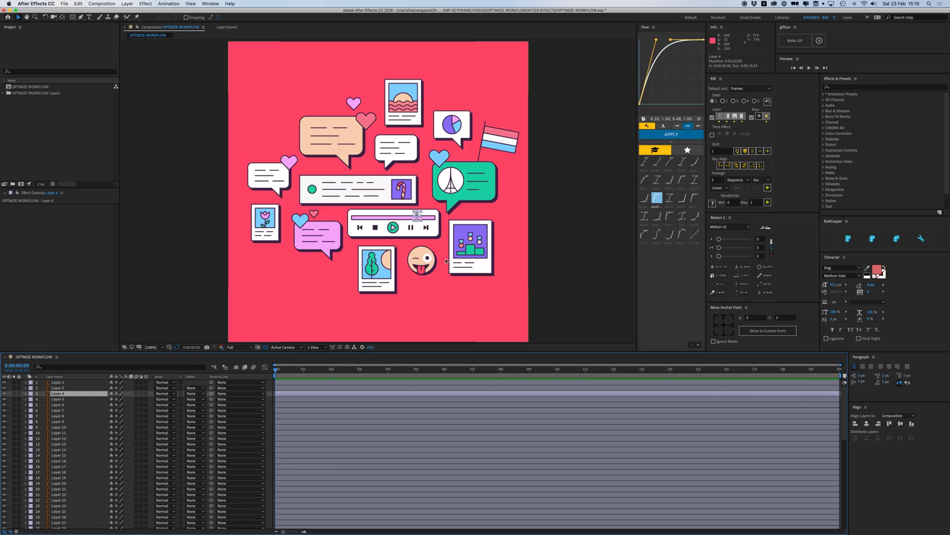
{"action": "left_click", "coordinate": [207, 109]}
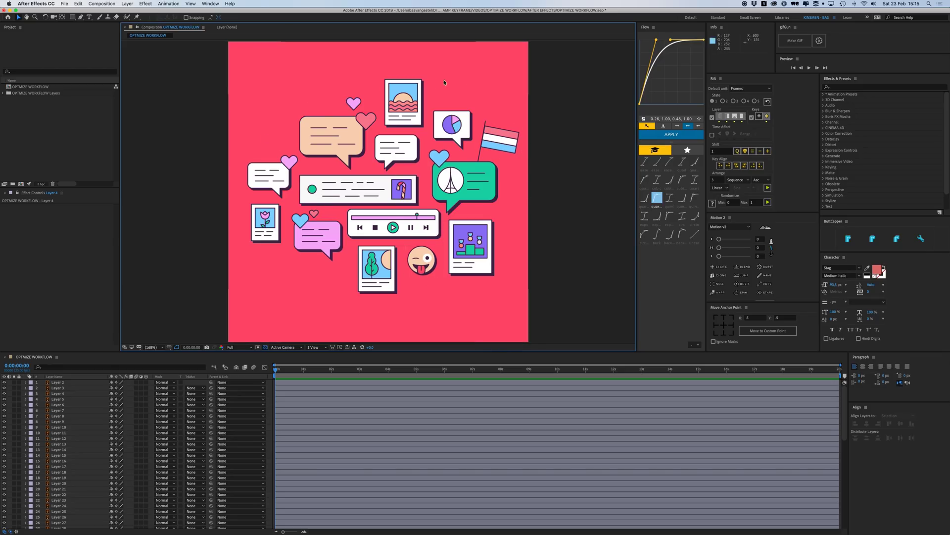
Step: Rename the pink background layer to BG and lock it
{"action": "scroll", "coordinate": [416, 264], "scroll_direction": "down", "scroll_amount": 2}
{"action": "scroll", "coordinate": [416, 263], "scroll_direction": "up", "scroll_amount": 1}
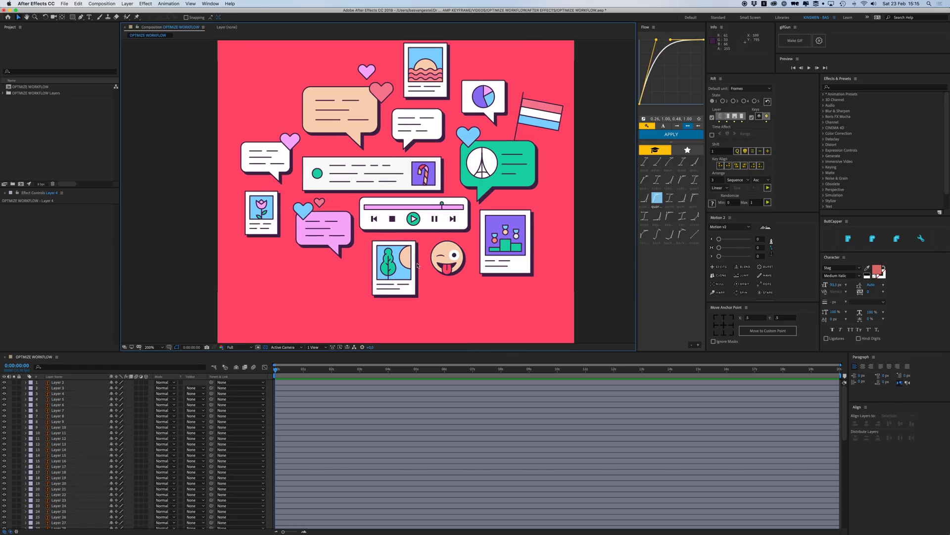
{"action": "scroll", "coordinate": [347, 297], "scroll_direction": "down", "scroll_amount": 2}
{"action": "left_click", "coordinate": [295, 319]}
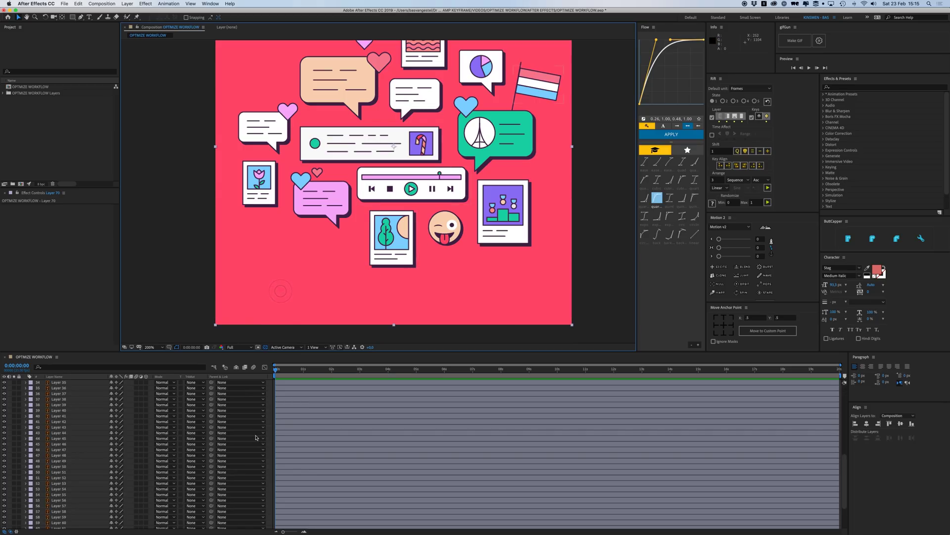
{"action": "key", "text": "Return"}
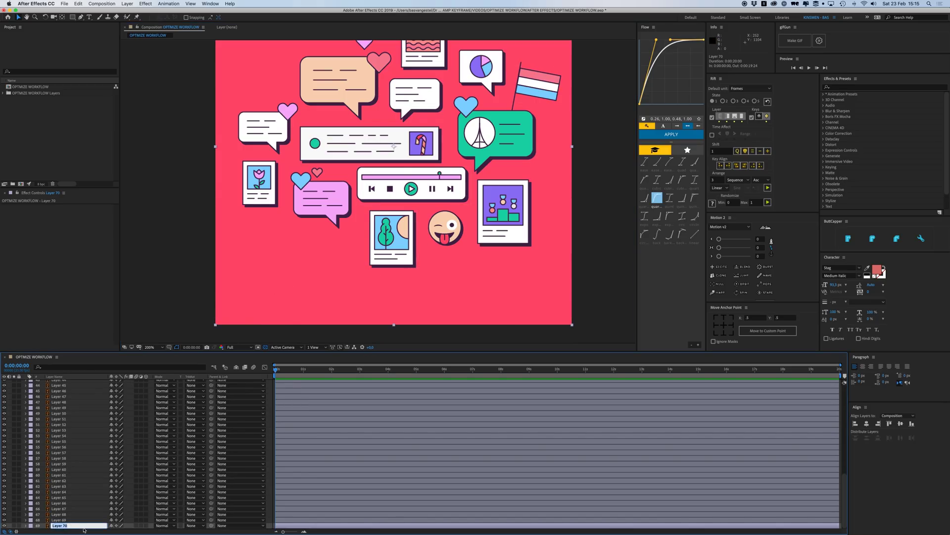
{"action": "type", "text": "BG"}
{"action": "key", "text": "Return"}
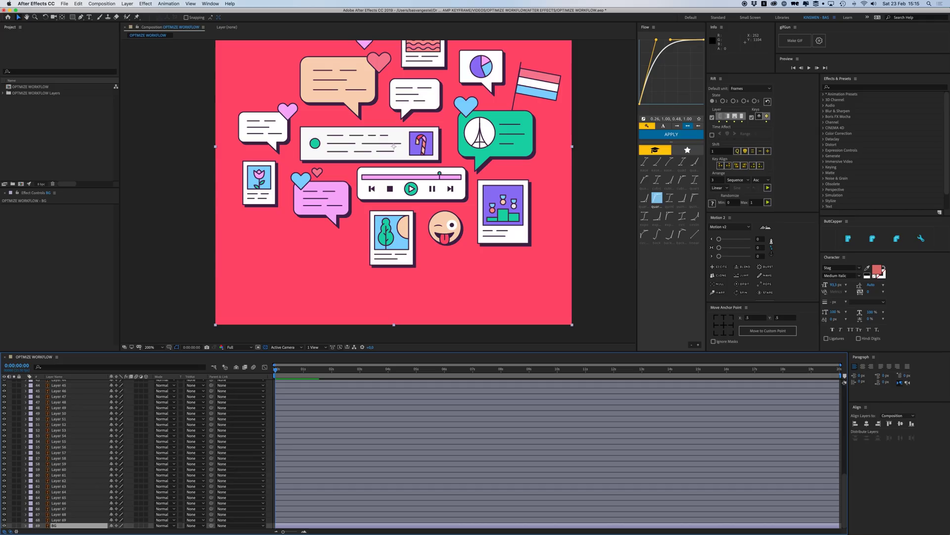
{"action": "left_click", "coordinate": [19, 526]}
Step: Select the layers that make up the tree picture card and look for them in the timeline
{"action": "scroll", "coordinate": [396, 257], "scroll_direction": "up", "scroll_amount": 3}
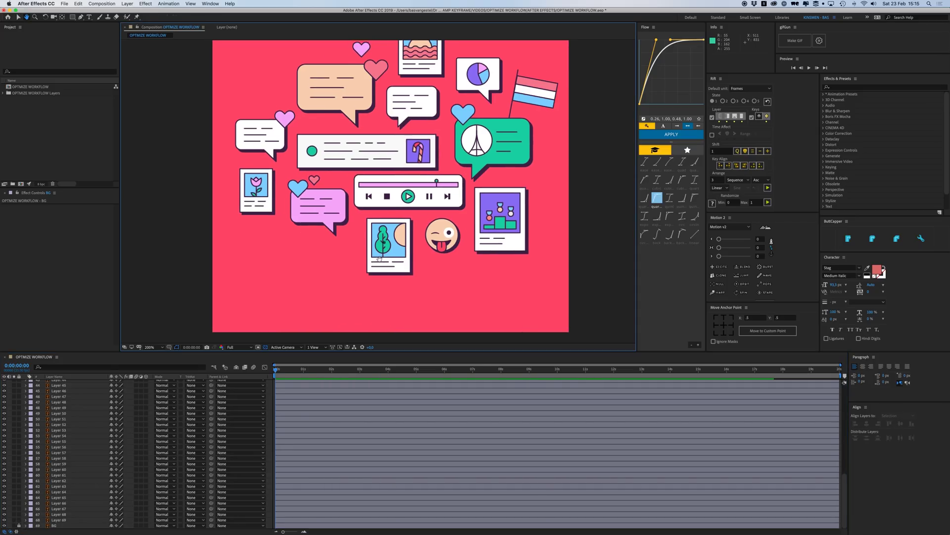
{"action": "key", "text": "v"}
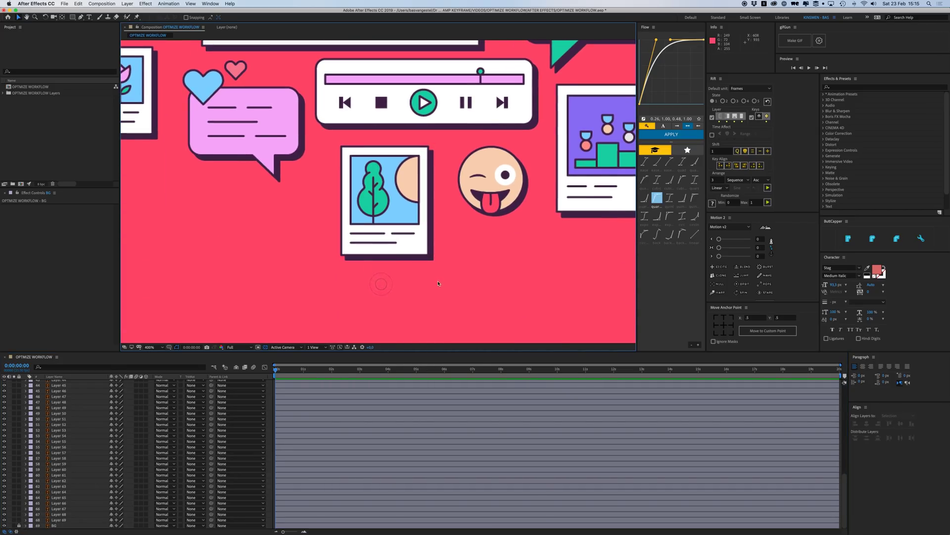
{"action": "left_click_drag", "start_coordinate": [442, 284], "coordinate": [334, 150]}
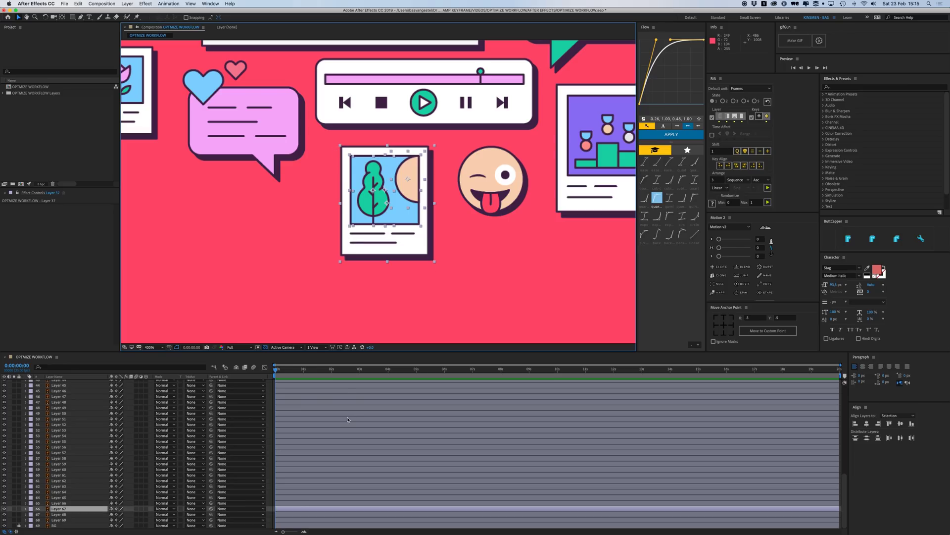
{"action": "scroll", "coordinate": [348, 419], "scroll_direction": "up", "scroll_amount": 10}
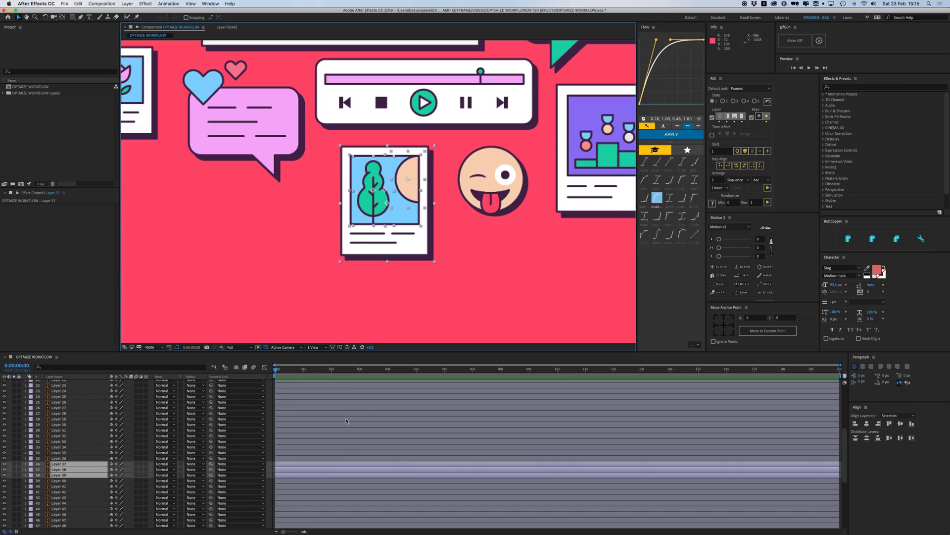
{"action": "scroll", "coordinate": [334, 464], "scroll_direction": "up", "scroll_amount": 4}
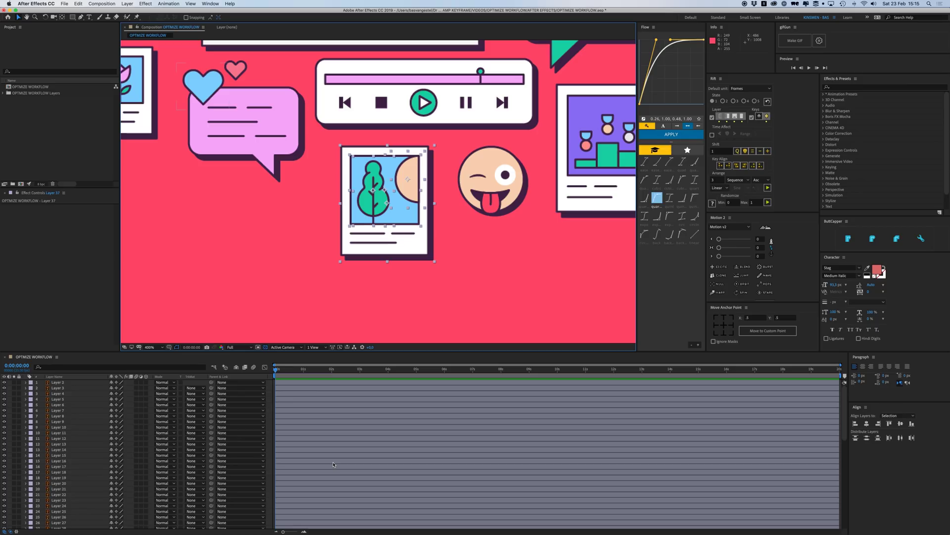
Step: Move the selected tree picture card layers down the layer stack to sit directly above BG
{"action": "scroll", "coordinate": [334, 463], "scroll_direction": "down", "scroll_amount": 14}
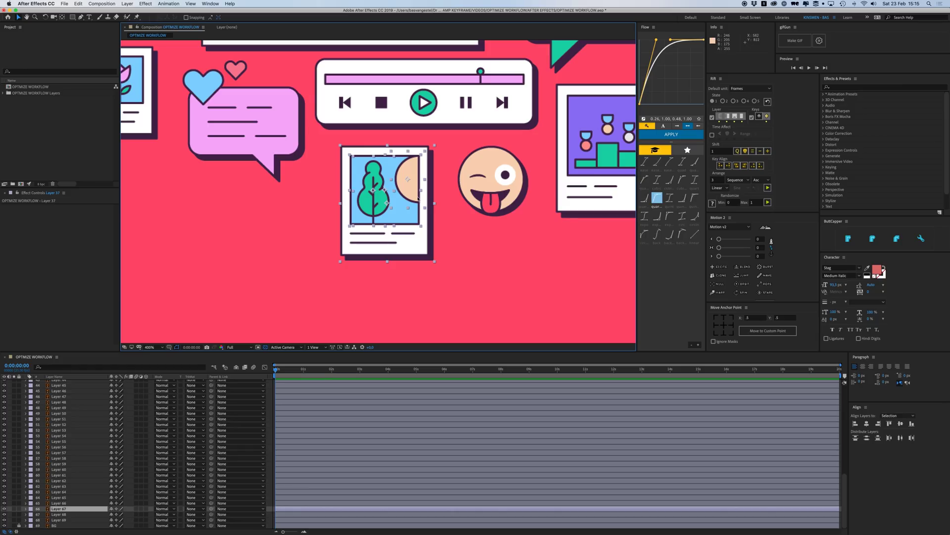
{"action": "left_click_drag", "start_coordinate": [401, 237], "coordinate": [324, 256]}
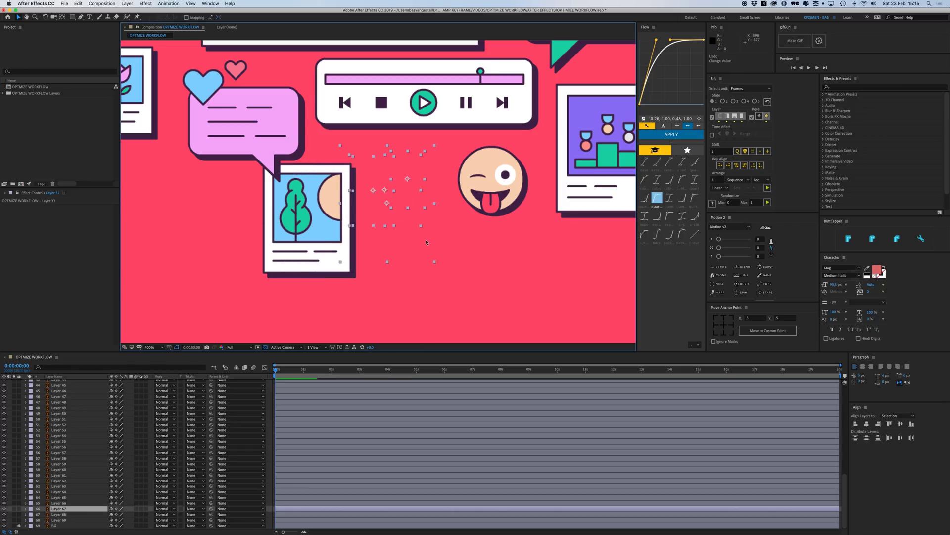
{"action": "key", "text": "super+z"}
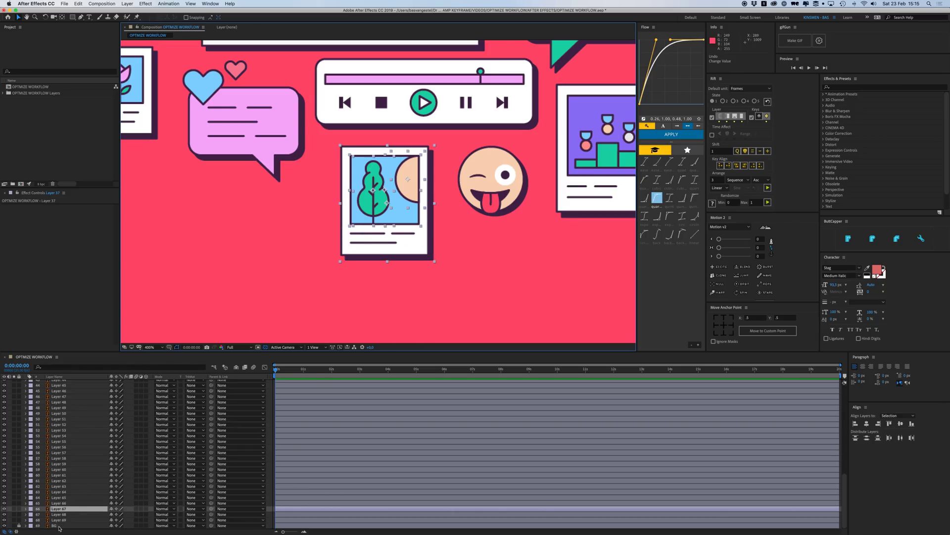
{"action": "left_click_drag", "start_coordinate": [58, 512], "coordinate": [58, 525]}
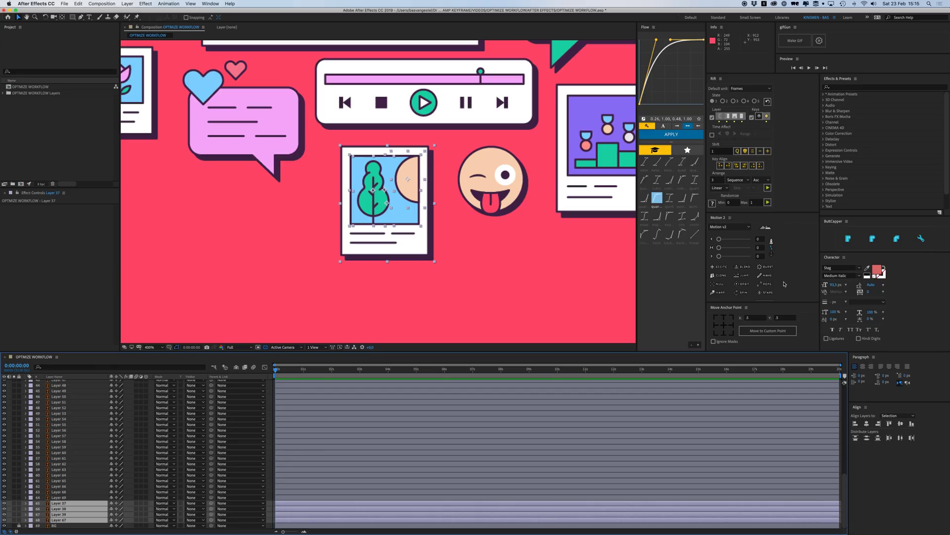
Step: Batch-rename the selected tree card layers PICTURE - TREE with Motion 2 and lock them
{"action": "left_click", "coordinate": [768, 278]}
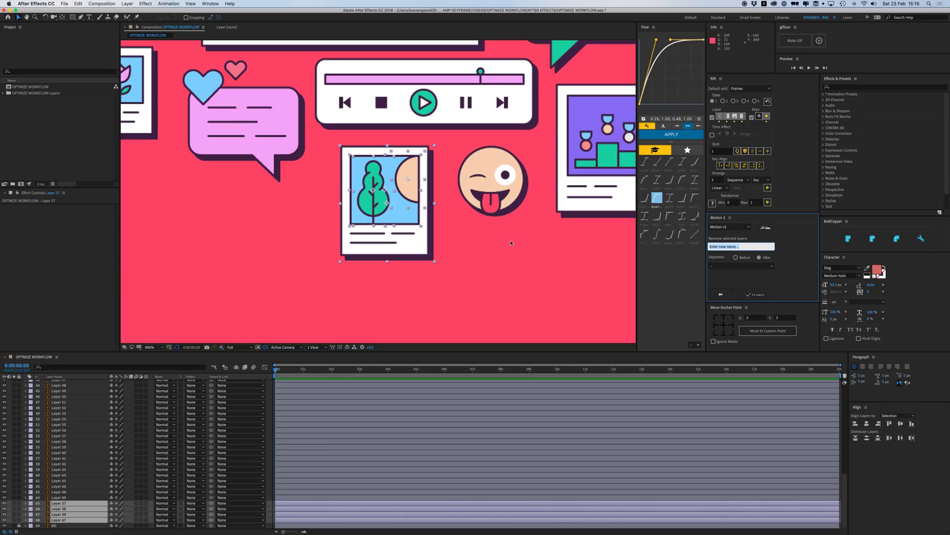
{"action": "type", "text": "Pl"}
{"action": "left_click", "coordinate": [761, 296]}
{"action": "left_click", "coordinate": [766, 296]}
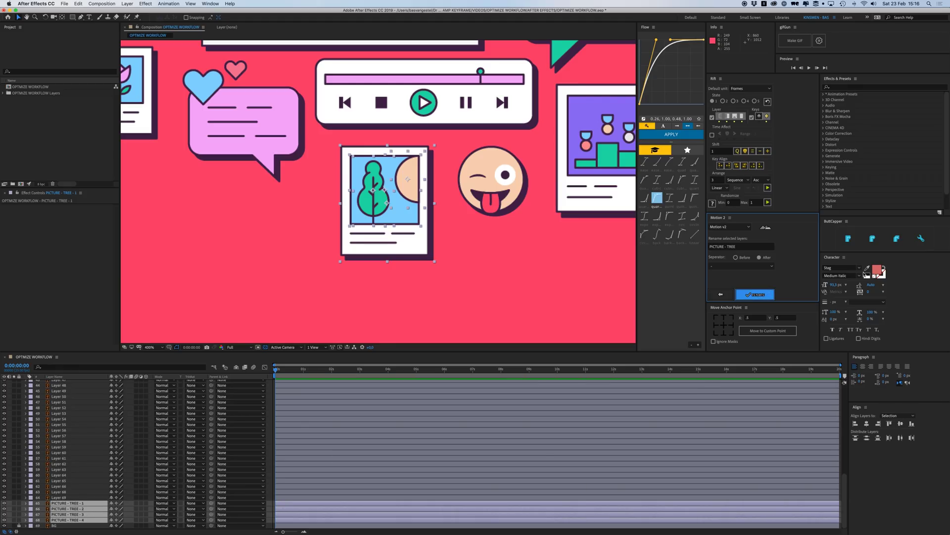
{"action": "left_click", "coordinate": [720, 294]}
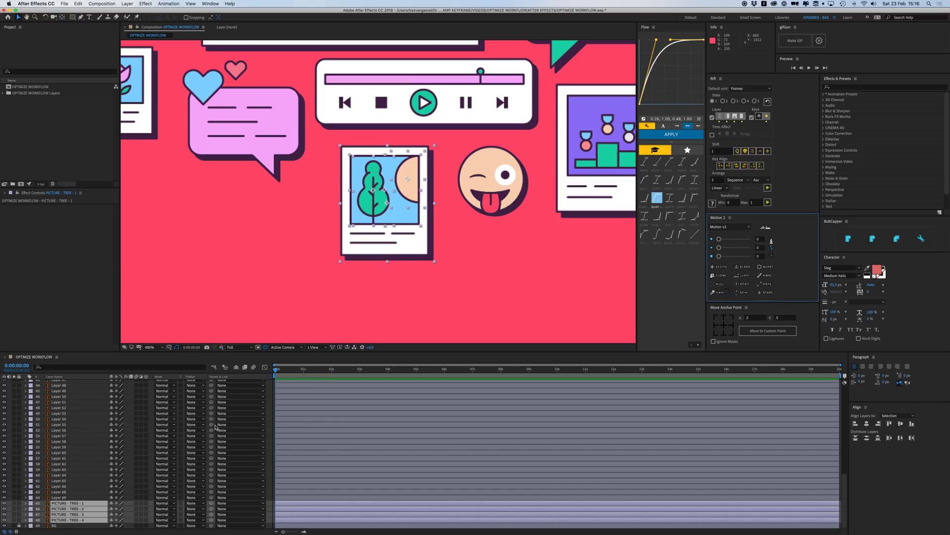
{"action": "left_click", "coordinate": [19, 503]}
Step: Select all layers of the medals picture card and move them directly above the PICTURE - TREE layers
{"action": "left_click_drag", "start_coordinate": [485, 195], "coordinate": [380, 245]}
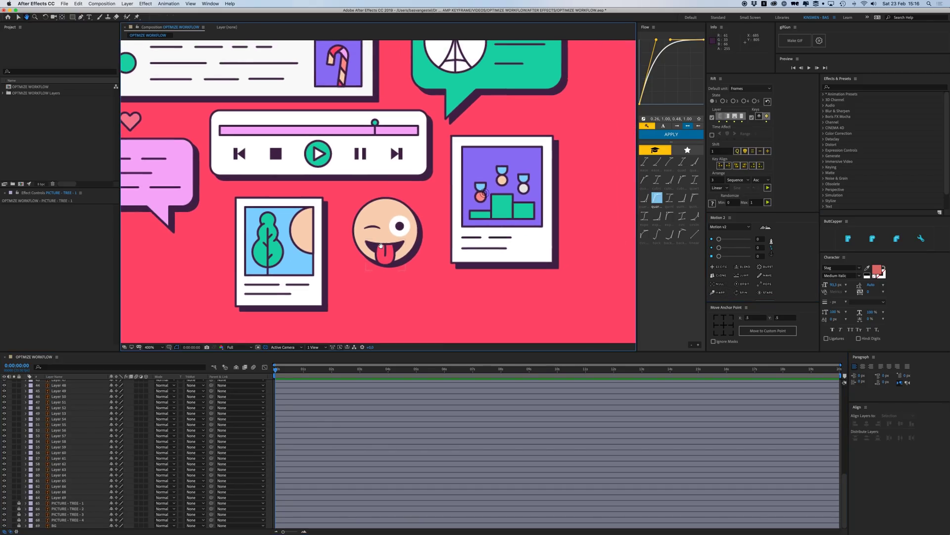
{"action": "key", "text": "v"}
{"action": "scroll", "coordinate": [519, 304], "scroll_direction": "right", "scroll_amount": 2}
{"action": "scroll", "coordinate": [520, 304], "scroll_direction": "up", "scroll_amount": 1}
{"action": "left_click_drag", "start_coordinate": [541, 310], "coordinate": [423, 160]}
{"action": "left_click_drag", "start_coordinate": [63, 488], "coordinate": [64, 500]}
Step: Batch-rename the selected medals card layers PICTURE - MEDALS and lock them
{"action": "left_click", "coordinate": [768, 277]}
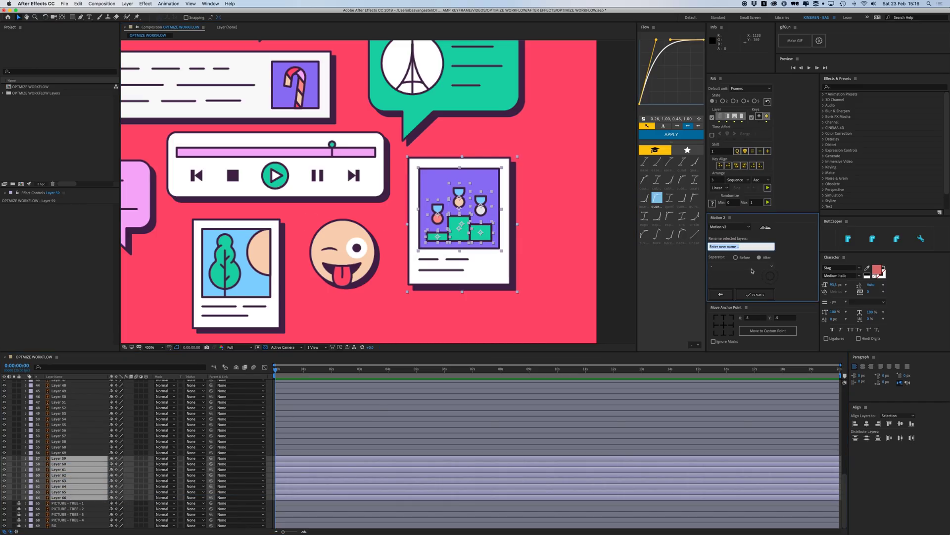
{"action": "type", "text": "PICTURE - MEDALS"}
{"action": "left_click", "coordinate": [754, 294]}
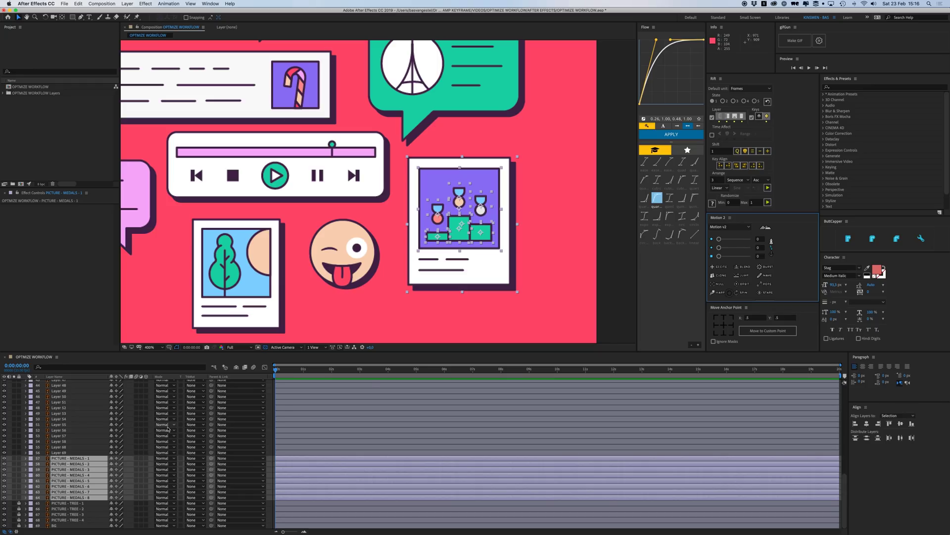
{"action": "left_click_drag", "start_coordinate": [19, 458], "coordinate": [19, 497]}
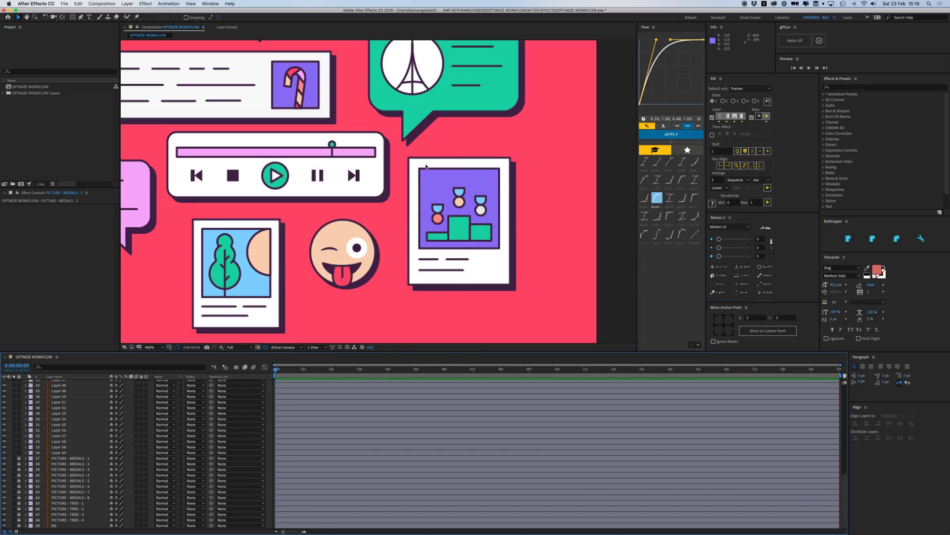
{"action": "left_click", "coordinate": [375, 303]}
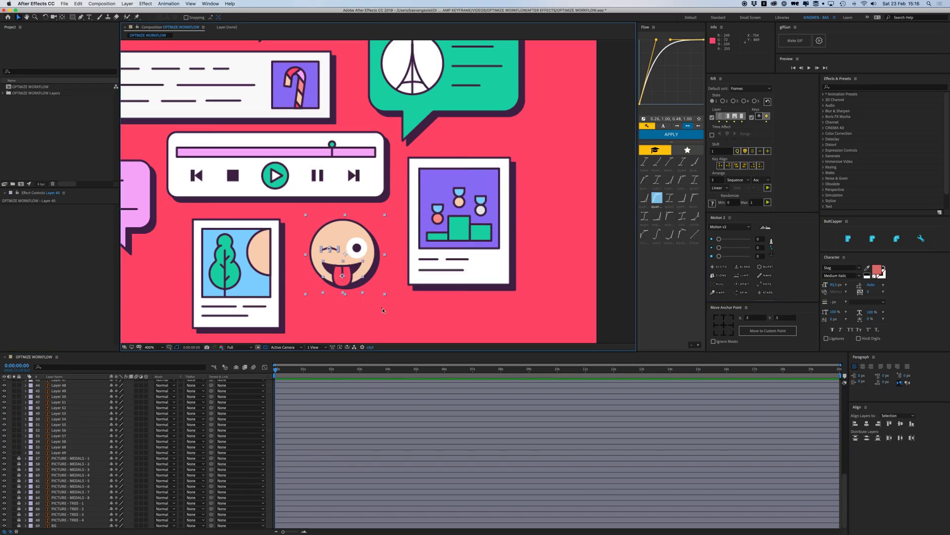
{"action": "left_click_drag", "start_coordinate": [346, 257], "coordinate": [440, 226]}
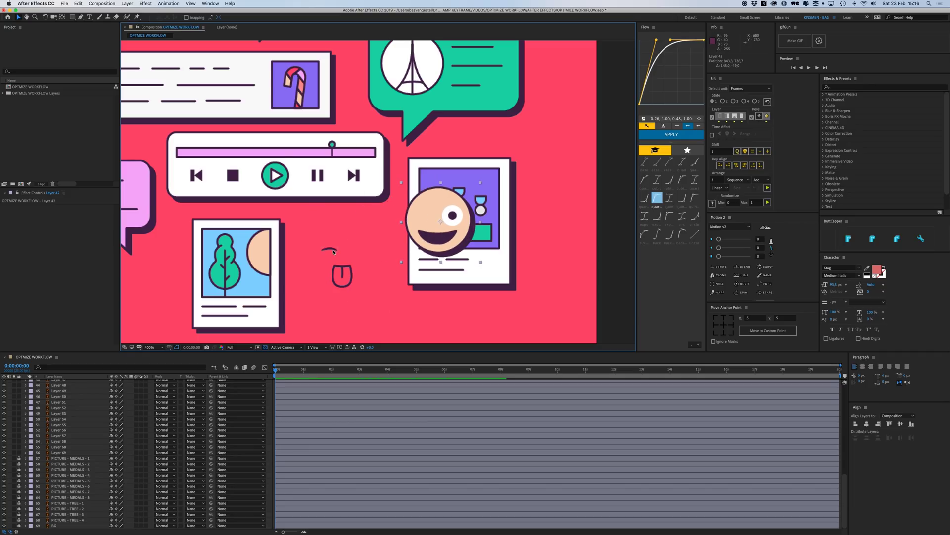
{"action": "key", "text": "super+z"}
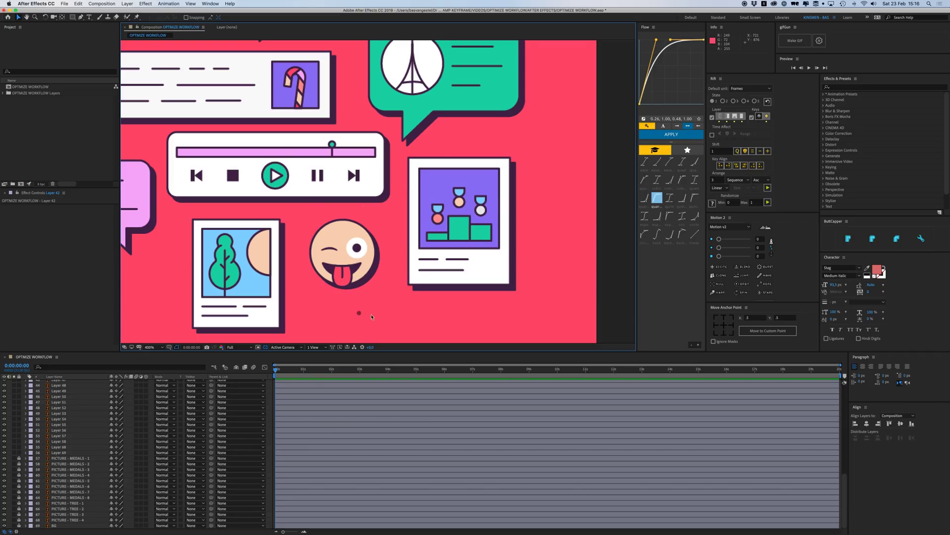
Step: Select all layers of the winking face and move them directly above the PICTURE - MEDALS layers
{"action": "left_click_drag", "start_coordinate": [372, 320], "coordinate": [309, 235]}
{"action": "scroll", "coordinate": [94, 425], "scroll_direction": "up", "scroll_amount": 2}
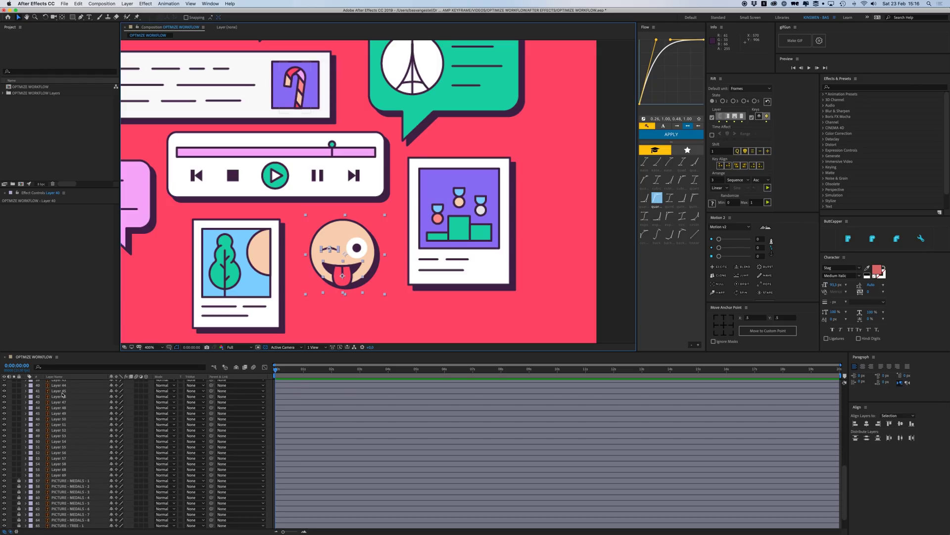
{"action": "scroll", "coordinate": [64, 388], "scroll_direction": "up", "scroll_amount": 1}
{"action": "left_click_drag", "start_coordinate": [64, 382], "coordinate": [98, 489]}
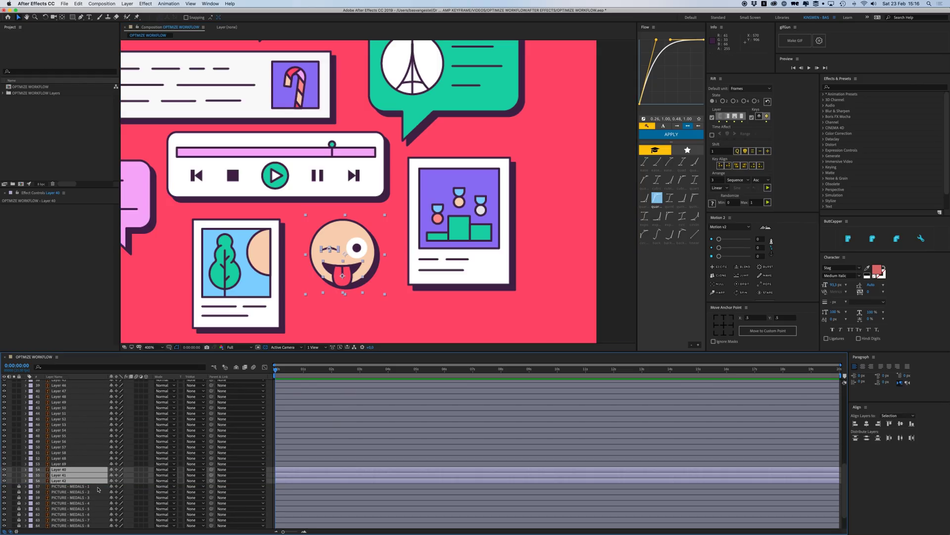
Step: Batch-rename the selected winking face layers SMILEY and deselect them
{"action": "left_click", "coordinate": [764, 275]}
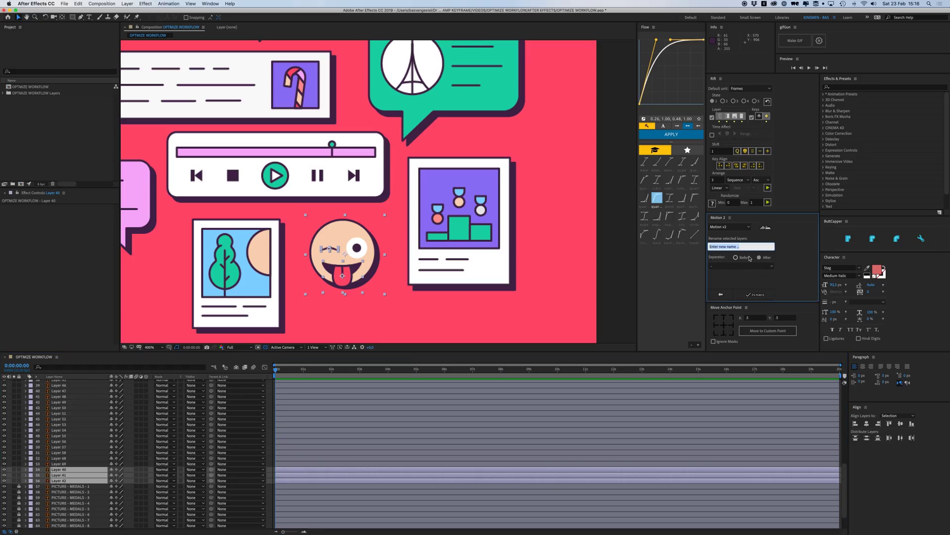
{"action": "type", "text": "SMILEY"}
{"action": "left_click", "coordinate": [756, 294]}
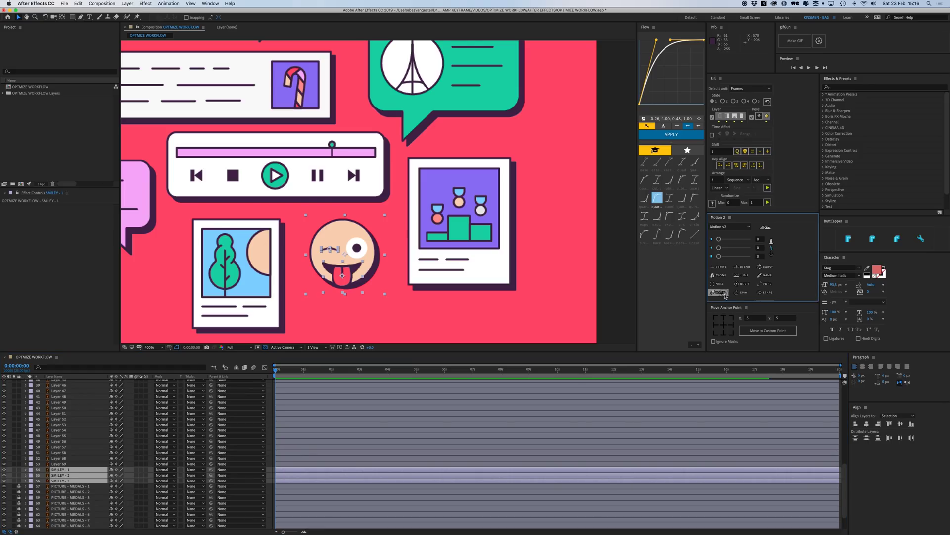
{"action": "left_click", "coordinate": [271, 471]}
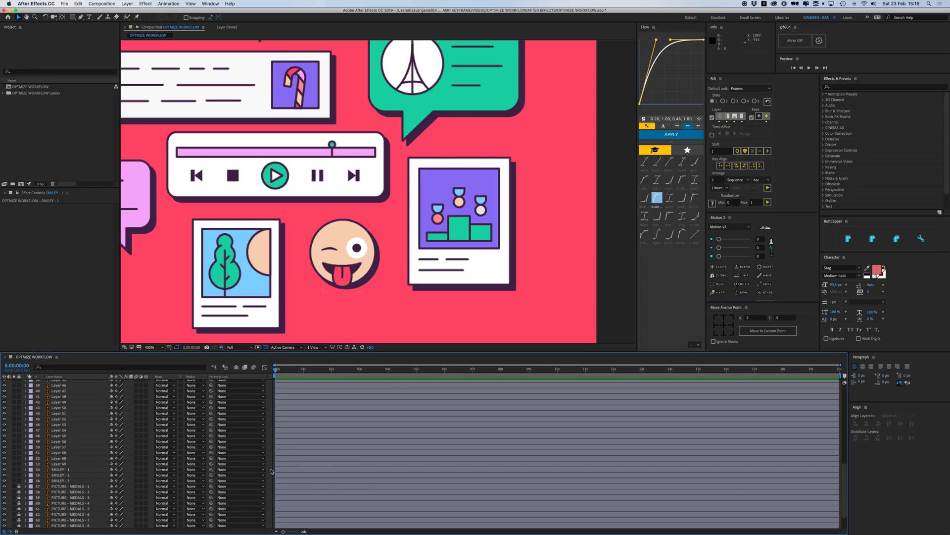
{"action": "key", "text": "comma"}
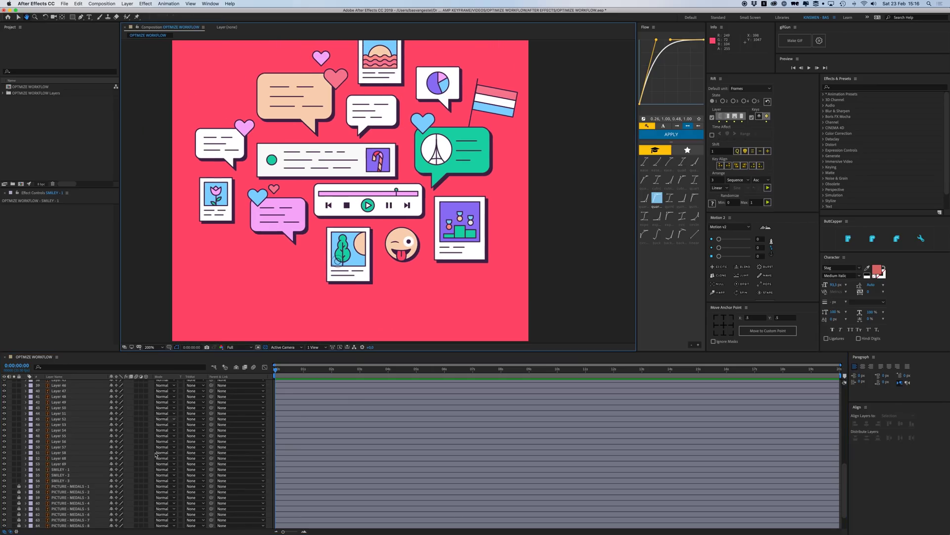
{"action": "key", "text": "v"}
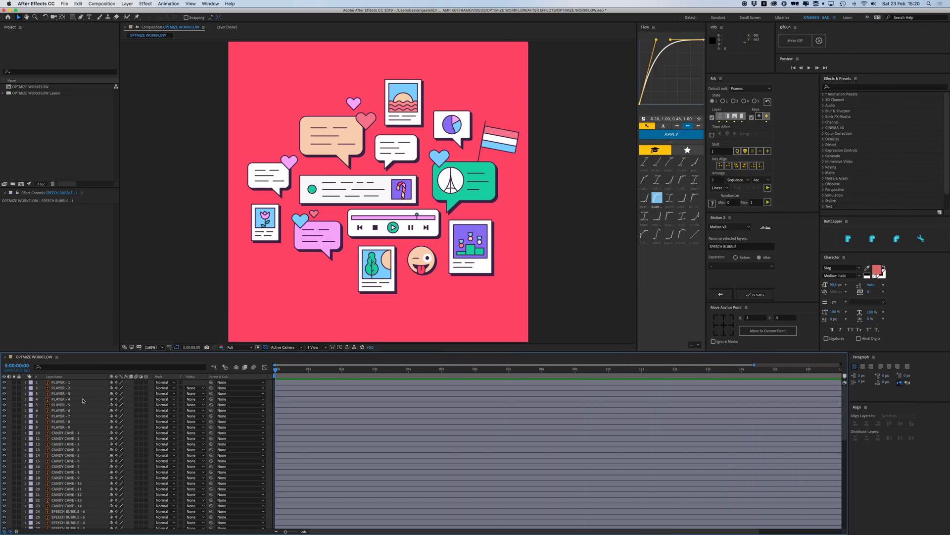
Step: Review the renamed layer list, highlighting the PLAYER and PICTURE - TULIP groups to see which artwork they cover
{"action": "scroll", "coordinate": [86, 406], "scroll_direction": "down", "scroll_amount": 10}
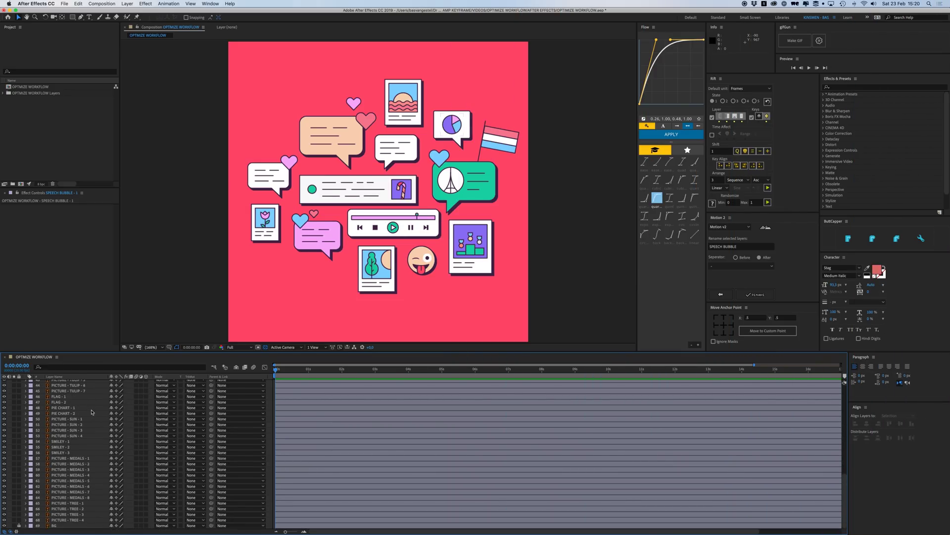
{"action": "scroll", "coordinate": [91, 412], "scroll_direction": "up", "scroll_amount": 10}
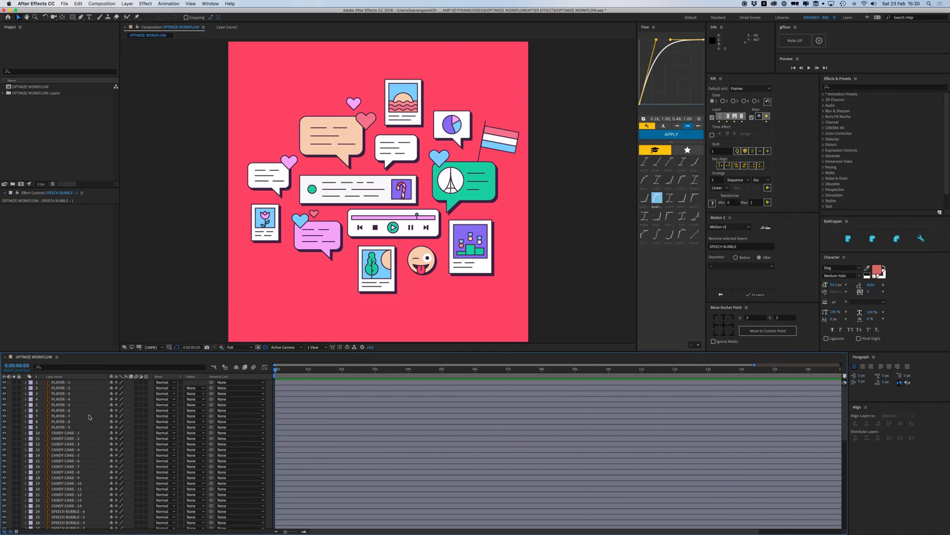
{"action": "left_click", "coordinate": [64, 383]}
{"action": "left_click", "coordinate": [67, 427], "text": "shift"}
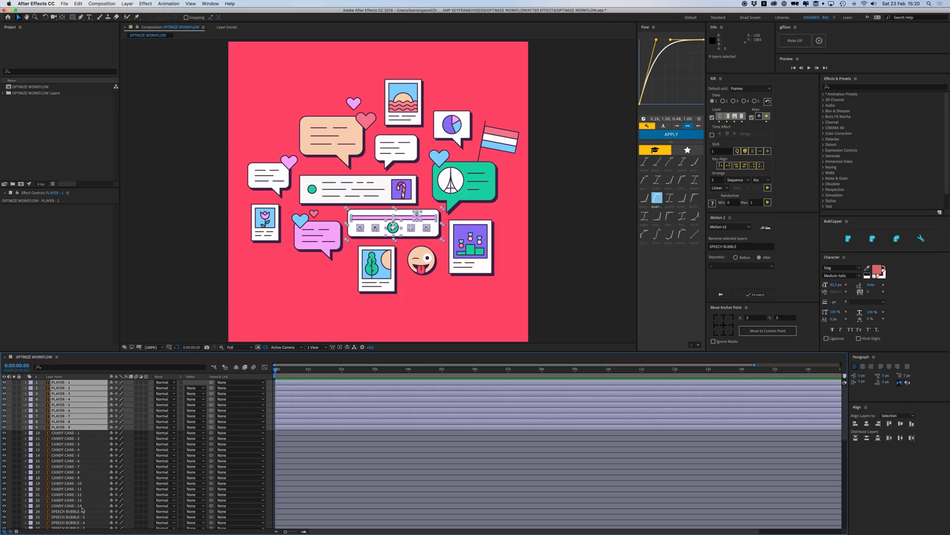
{"action": "scroll", "coordinate": [73, 492], "scroll_direction": "down", "scroll_amount": 6}
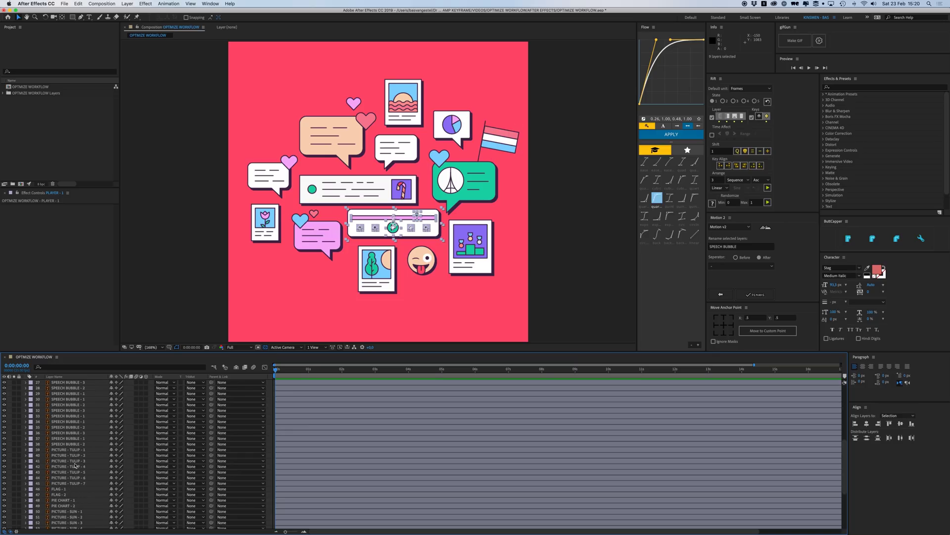
{"action": "left_click", "coordinate": [72, 450]}
{"action": "left_click", "coordinate": [84, 483], "text": "shift"}
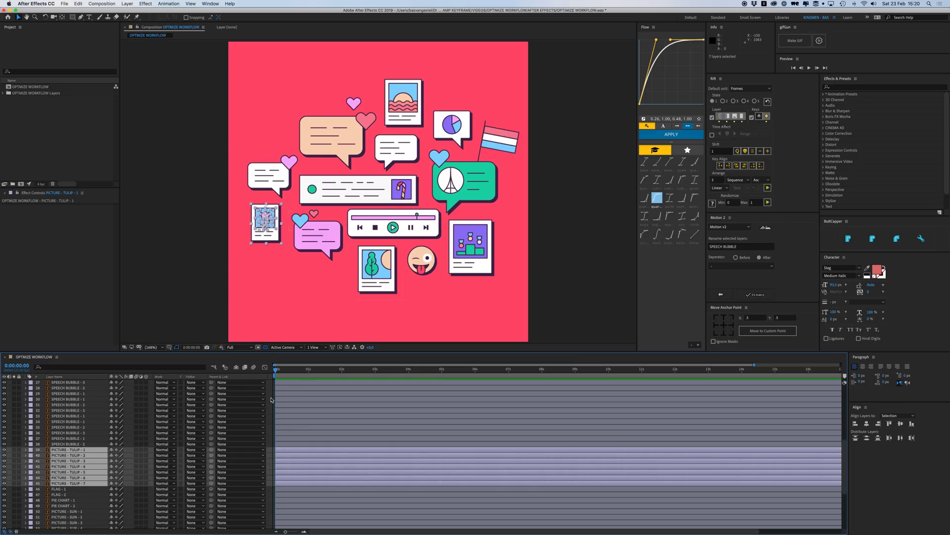
{"action": "left_click", "coordinate": [272, 400]}
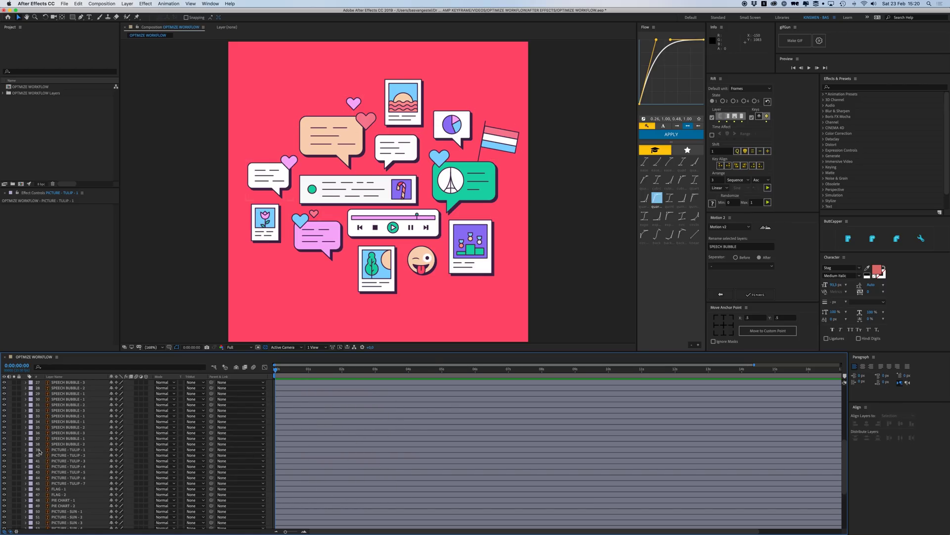
Step: Select the layers PICTURE - TULIP 1 to 7 and set their label color to Pink
{"action": "left_click", "coordinate": [76, 450]}
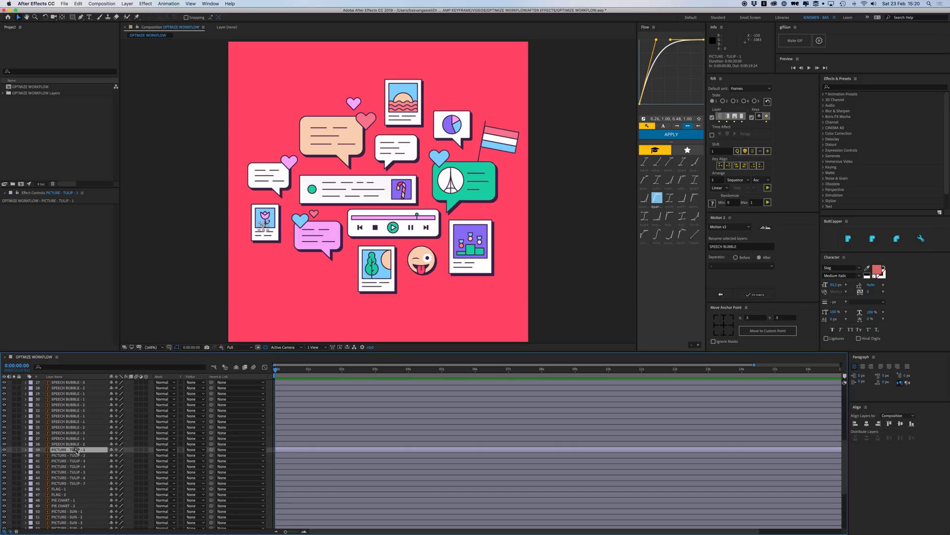
{"action": "left_click", "coordinate": [84, 482], "text": "shift"}
{"action": "key", "text": "period"}
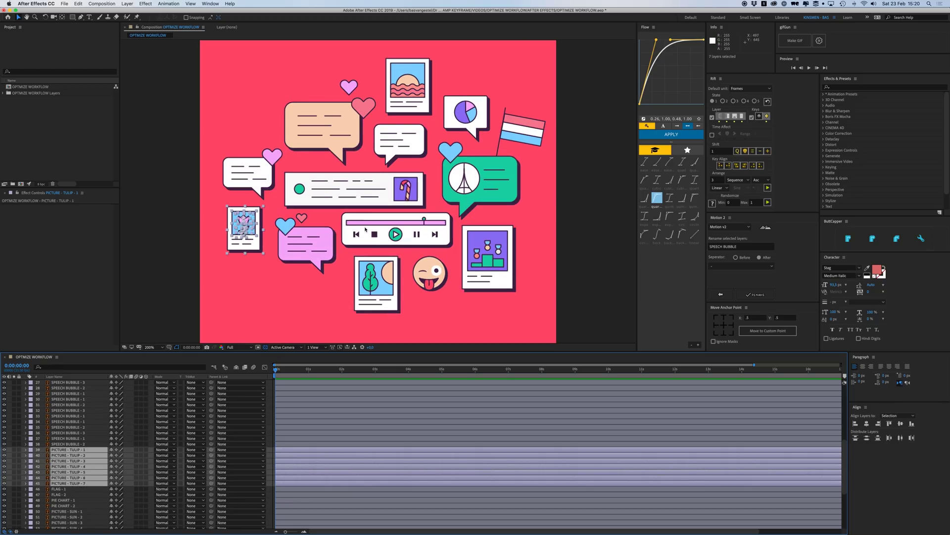
{"action": "key", "text": "period"}
{"action": "scroll", "coordinate": [374, 245], "scroll_direction": "left", "scroll_amount": 6}
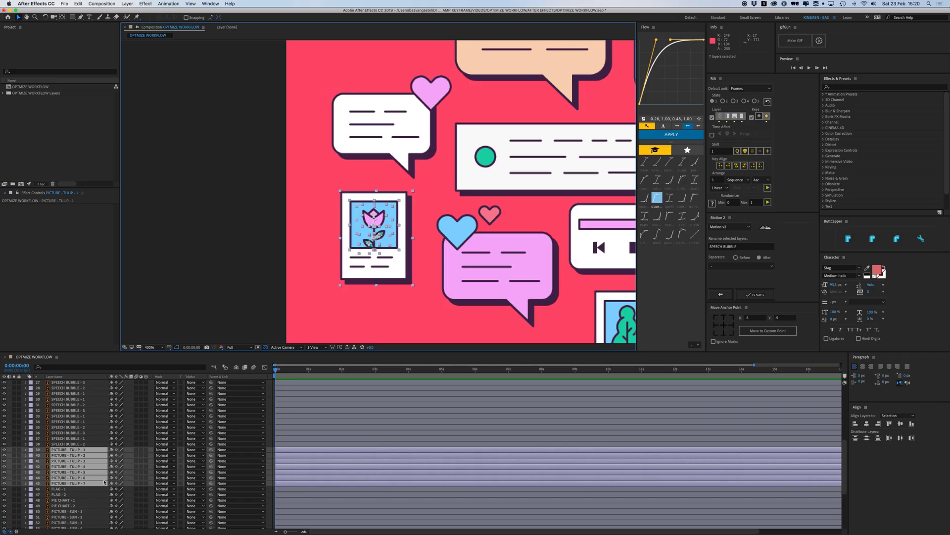
{"action": "left_click", "coordinate": [32, 451]}
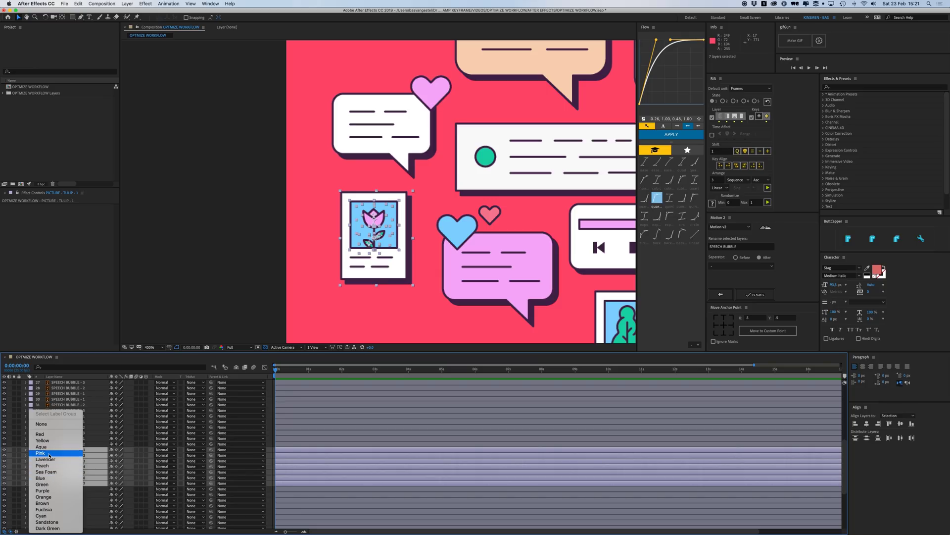
{"action": "left_click", "coordinate": [54, 455]}
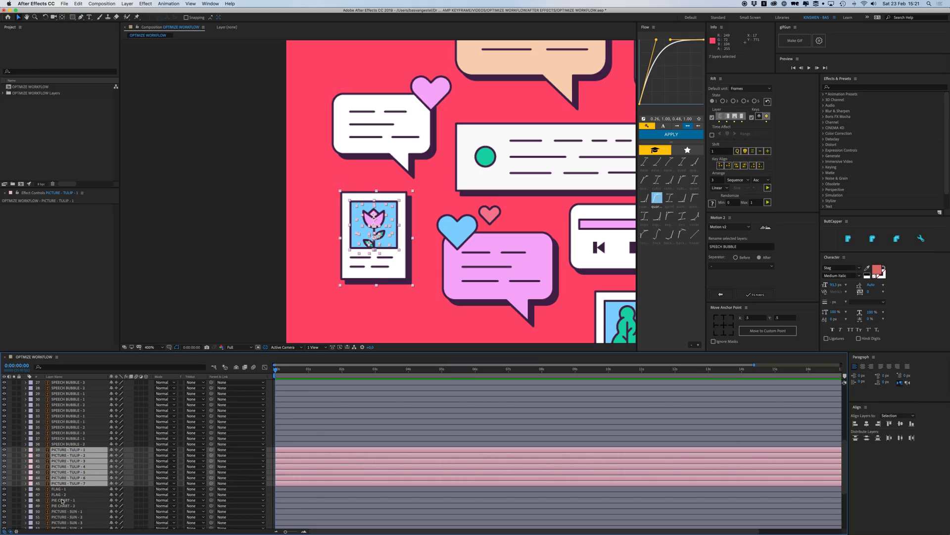
Step: Select the layers PICTURE - SUN 1 to 4, set their label color to Yellow, and deselect them
{"action": "left_click_drag", "start_coordinate": [70, 514], "coordinate": [79, 493]}
{"action": "left_click_drag", "start_coordinate": [495, 297], "coordinate": [202, 410]}
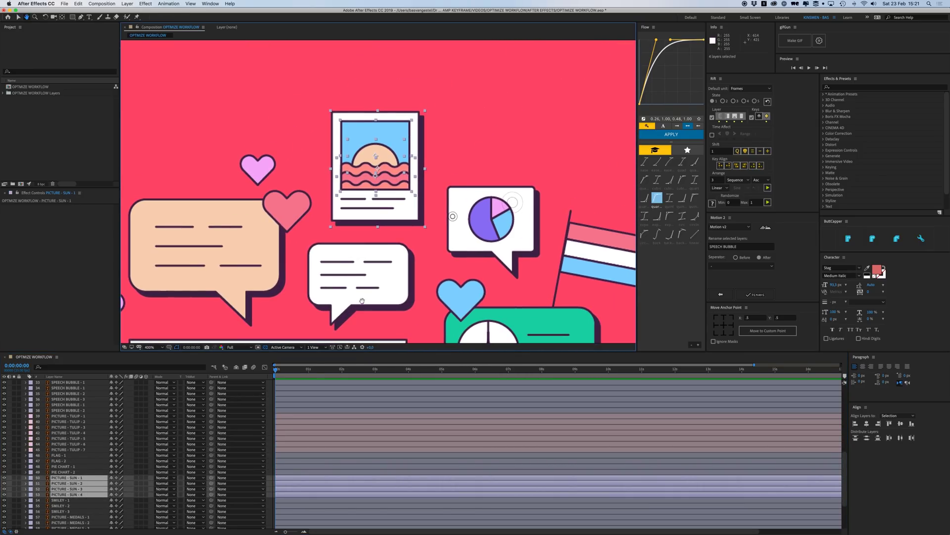
{"action": "left_click", "coordinate": [32, 478]}
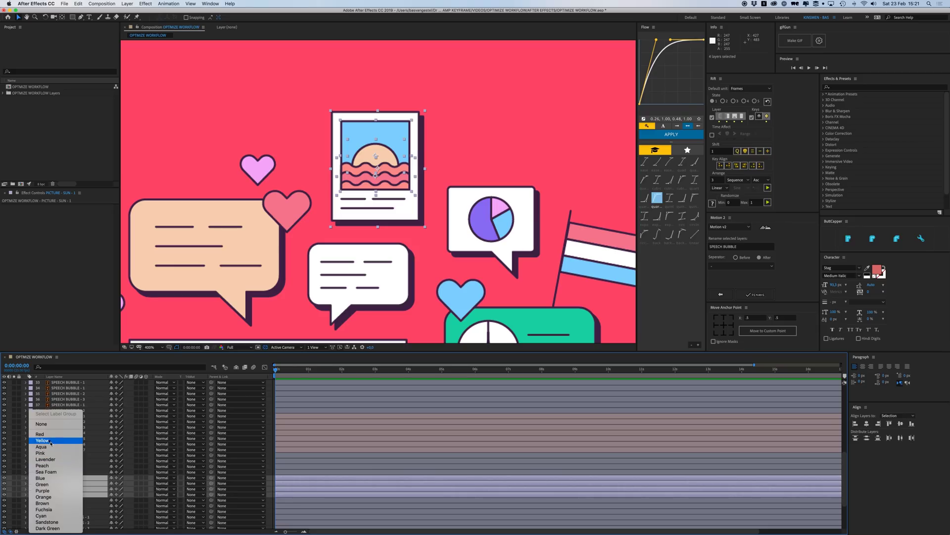
{"action": "left_click", "coordinate": [42, 440]}
{"action": "key", "text": "F2"}
{"action": "scroll", "coordinate": [346, 183], "scroll_direction": "down", "scroll_amount": 2}
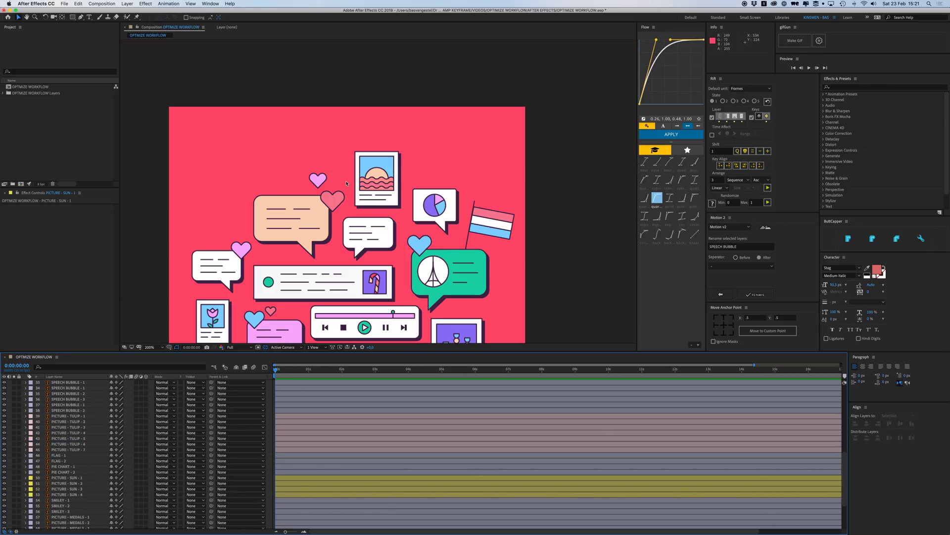
Step: Select the layers PICTURE - TREE 1 to 4 and set their label color to Green
{"action": "left_click_drag", "start_coordinate": [389, 313], "coordinate": [335, 236]}
{"action": "scroll", "coordinate": [235, 459], "scroll_direction": "down", "scroll_amount": 4}
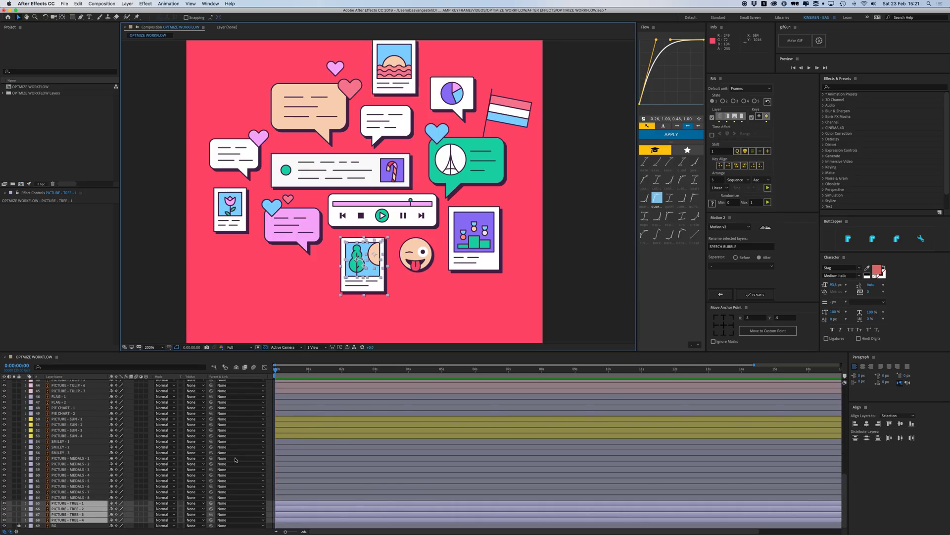
{"action": "left_click", "coordinate": [32, 508]}
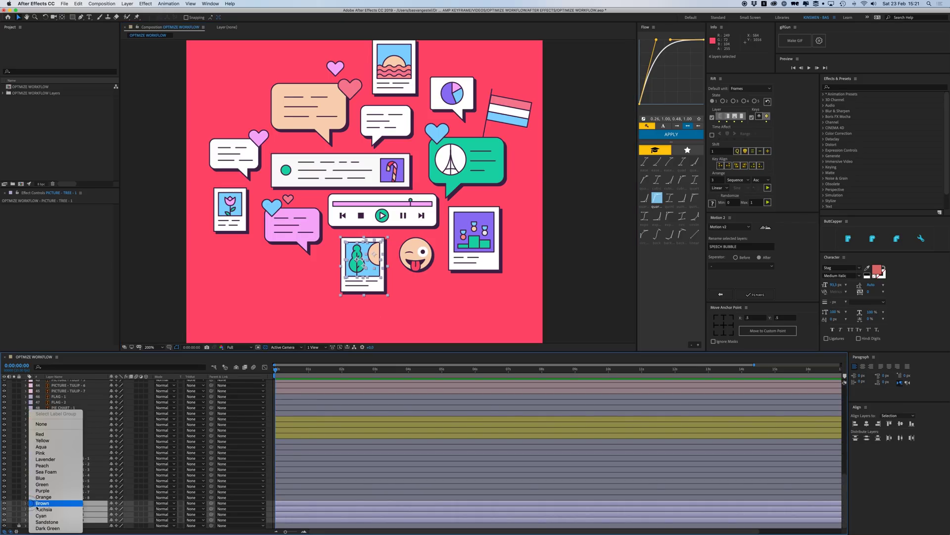
{"action": "left_click", "coordinate": [50, 478]}
Step: Set the BG layer's label color to Red and lock the layer
{"action": "left_click", "coordinate": [32, 525]}
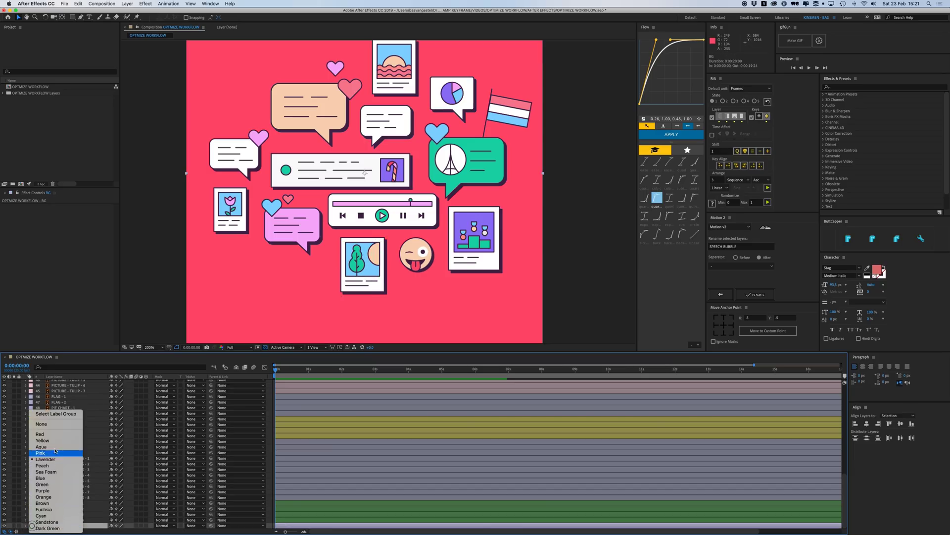
{"action": "left_click", "coordinate": [50, 434]}
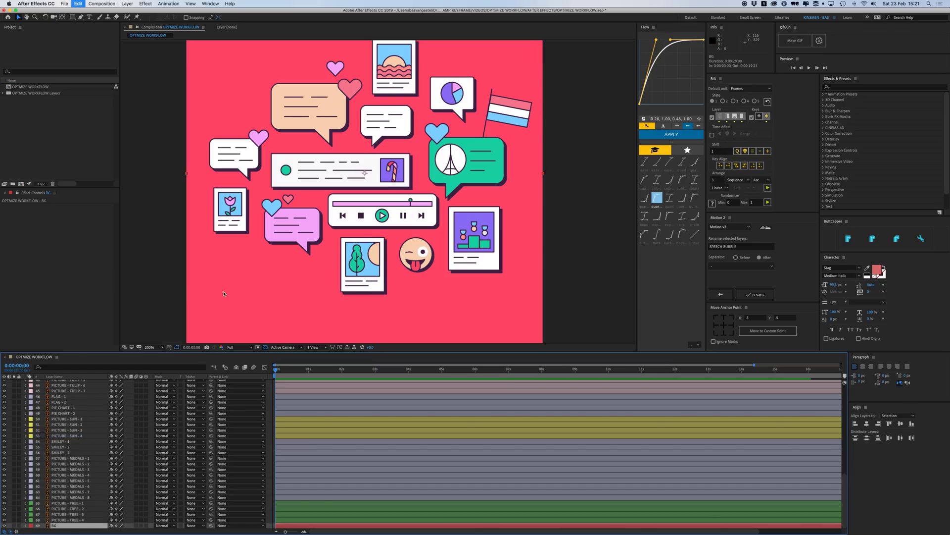
{"action": "left_click", "coordinate": [19, 525]}
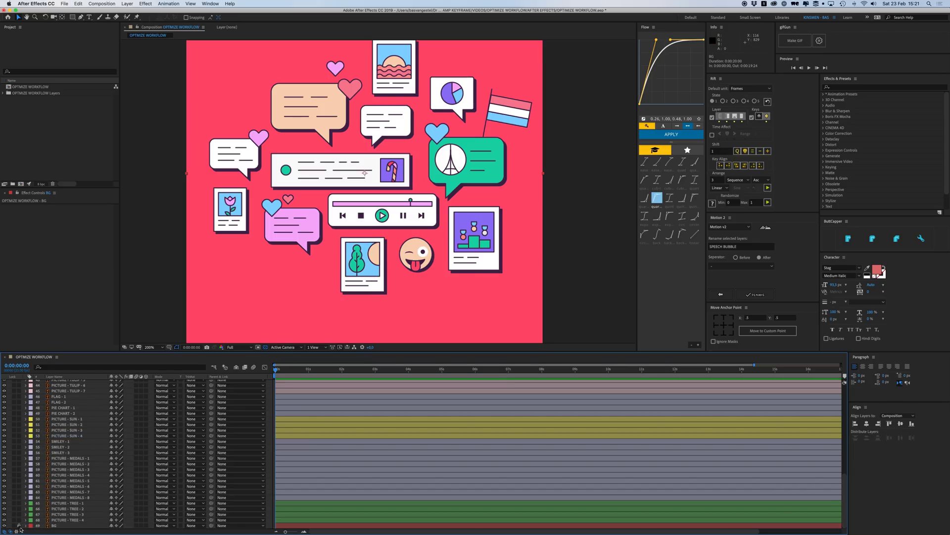
Step: Select the layers PICTURE - MEDALS 1 to 8 and set their label color to Purple
{"action": "left_click", "coordinate": [74, 498]}
{"action": "left_click", "coordinate": [82, 458], "text": "shift"}
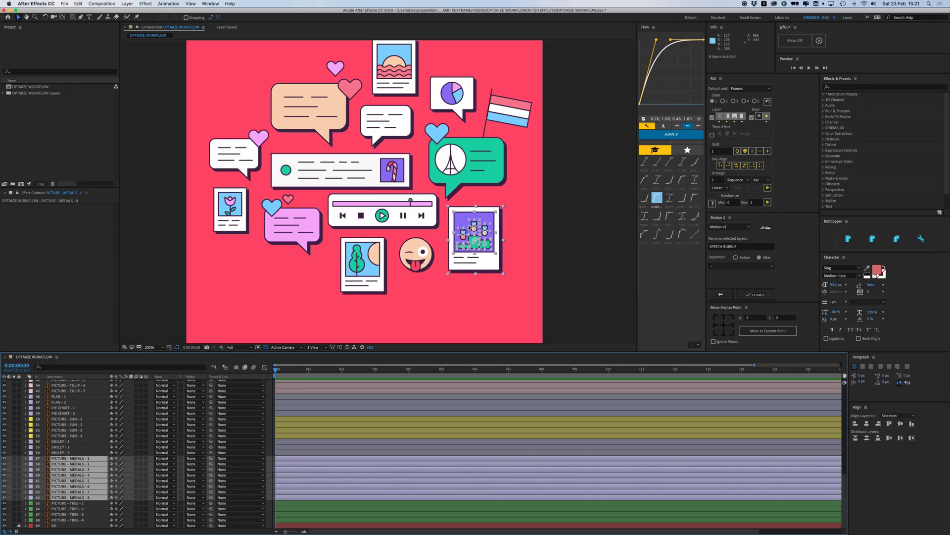
{"action": "left_click", "coordinate": [32, 460]}
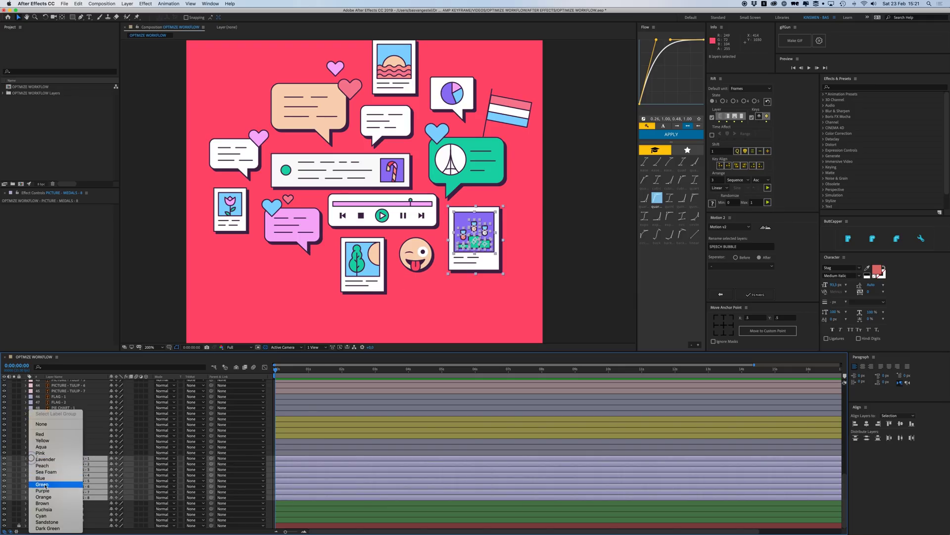
{"action": "left_click", "coordinate": [42, 491]}
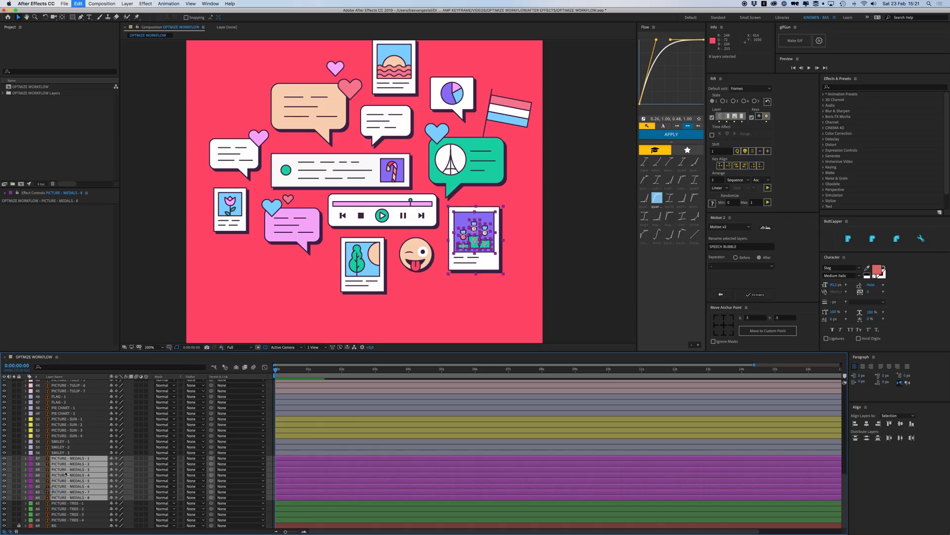
Step: Select the layers SMILEY 1 to 3 and set their label color to Peach
{"action": "left_click", "coordinate": [67, 453]}
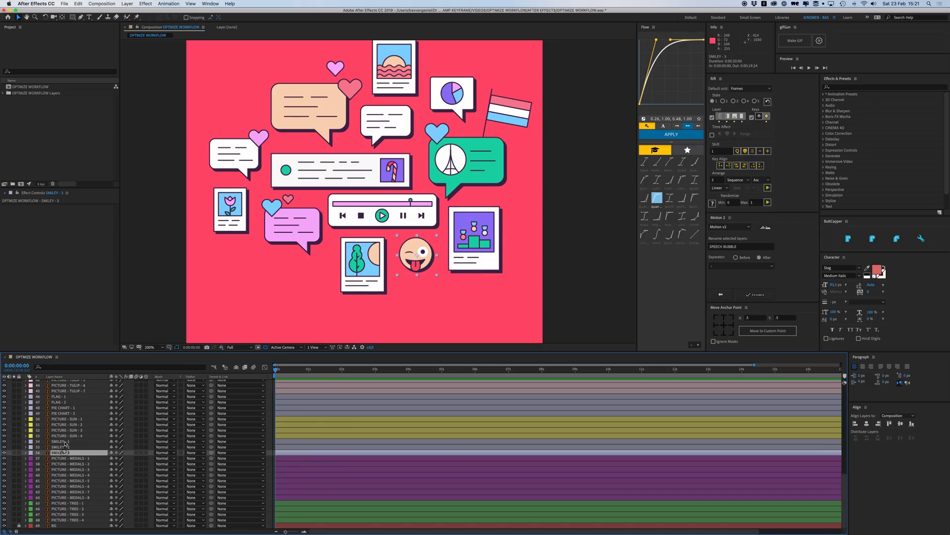
{"action": "left_click", "coordinate": [62, 441], "text": "shift"}
{"action": "left_click", "coordinate": [31, 441]}
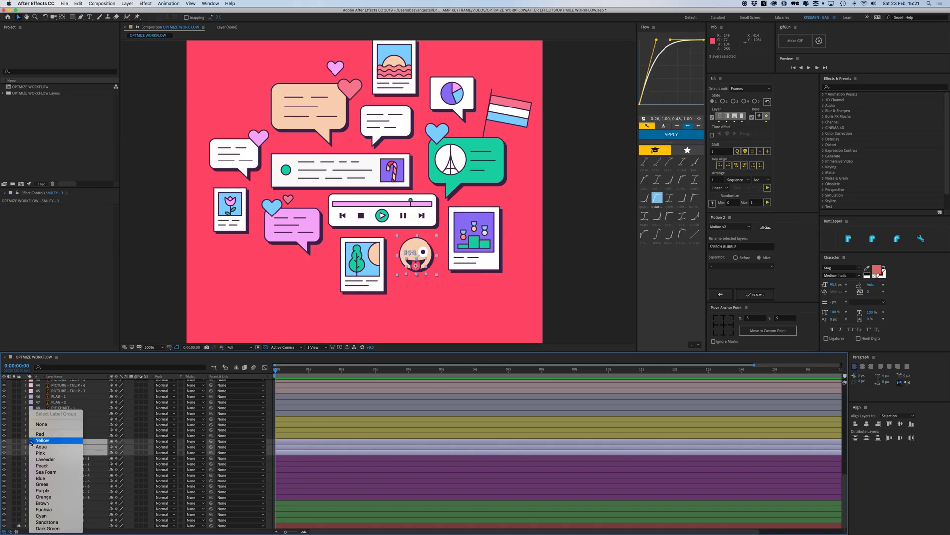
{"action": "left_click", "coordinate": [49, 465]}
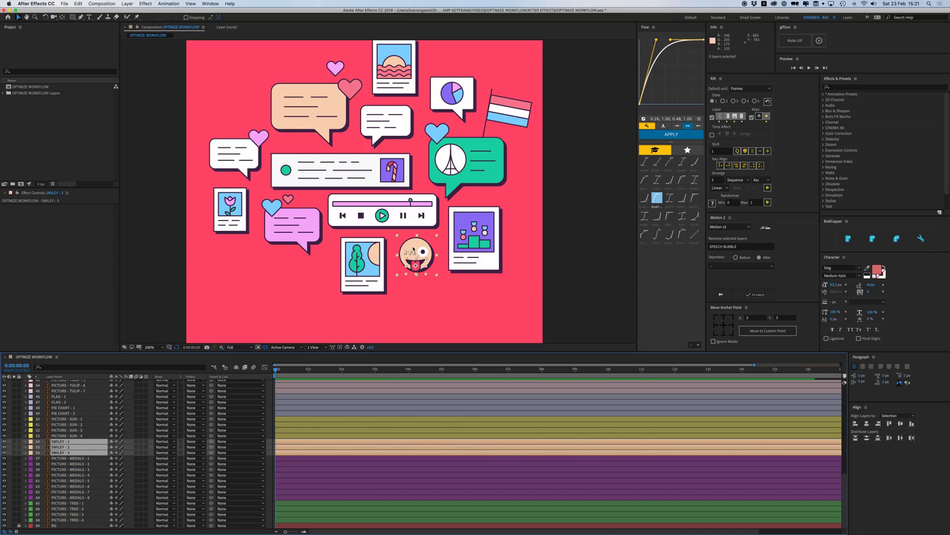
Step: Select the layers FLAG 1 and 2, set their label color to Blue, and deselect them
{"action": "left_click", "coordinate": [58, 397]}
{"action": "left_click", "coordinate": [58, 402], "text": "shift"}
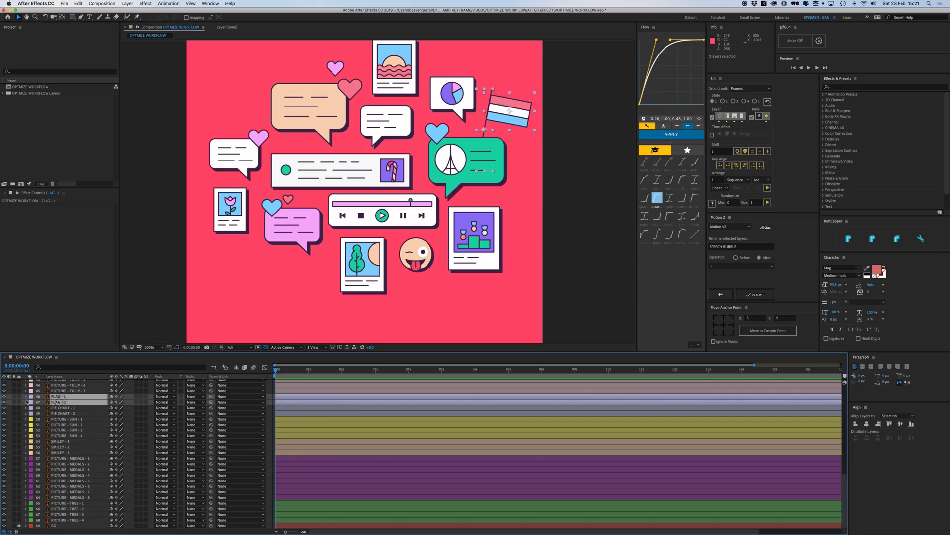
{"action": "left_click", "coordinate": [31, 397]}
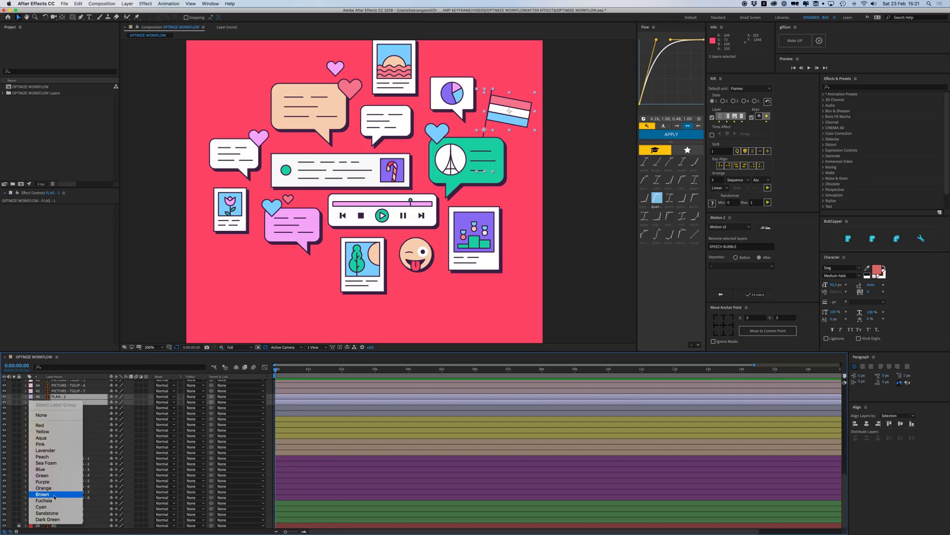
{"action": "left_click", "coordinate": [47, 469]}
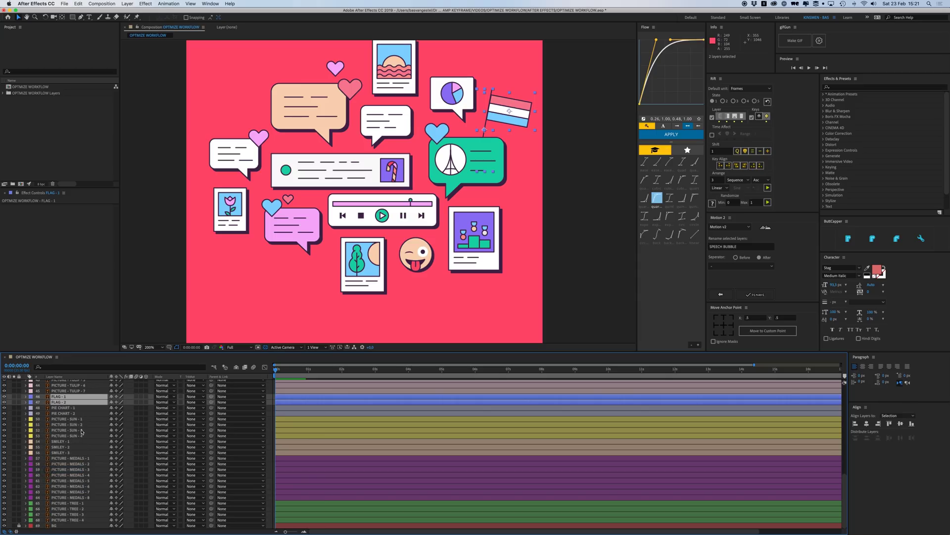
{"action": "scroll", "coordinate": [82, 431], "scroll_direction": "up", "scroll_amount": 5}
{"action": "scroll", "coordinate": [322, 475], "scroll_direction": "down", "scroll_amount": 5}
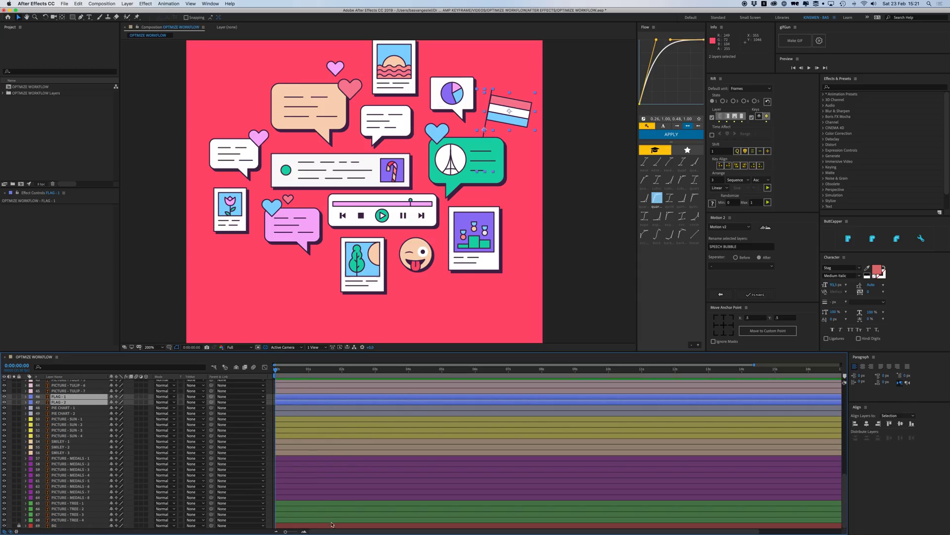
{"action": "key", "text": "F2"}
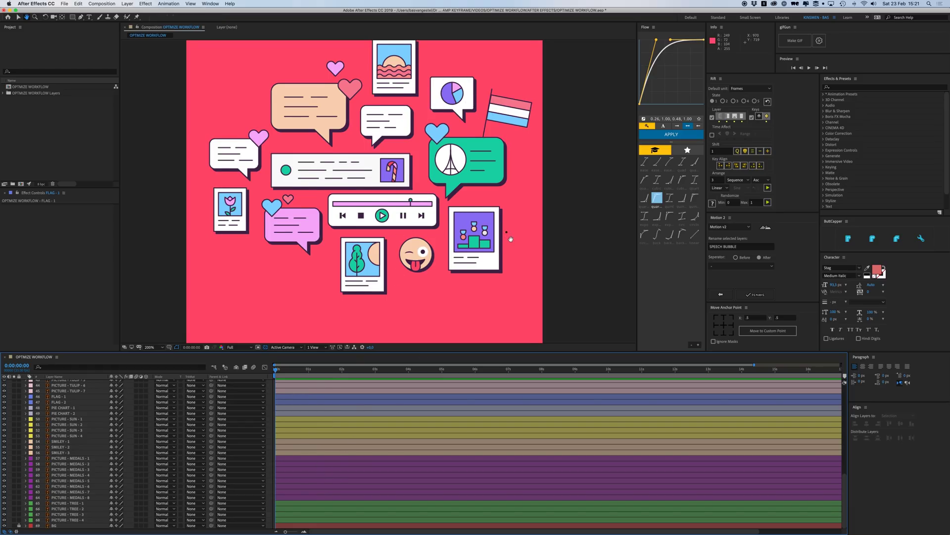
{"action": "left_click_drag", "start_coordinate": [477, 239], "coordinate": [473, 273]}
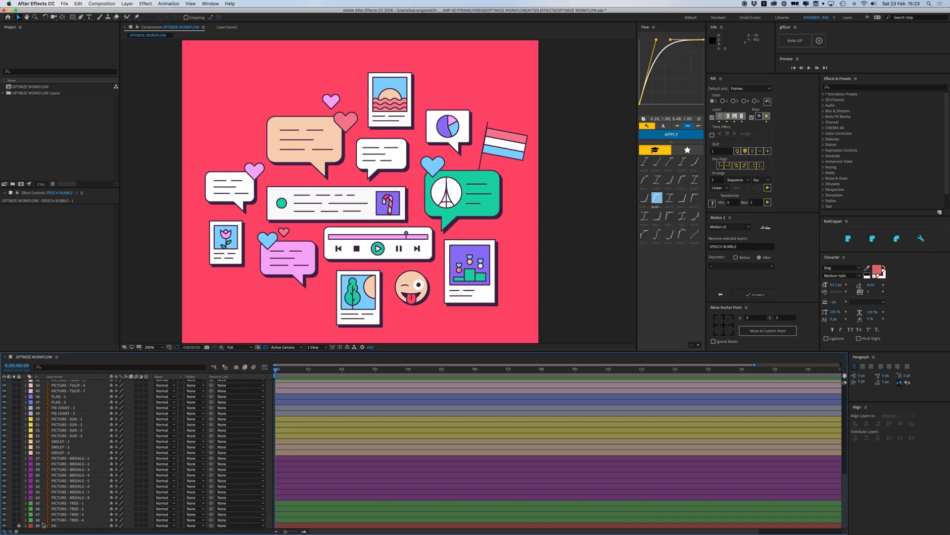
{"action": "left_click", "coordinate": [208, 309]}
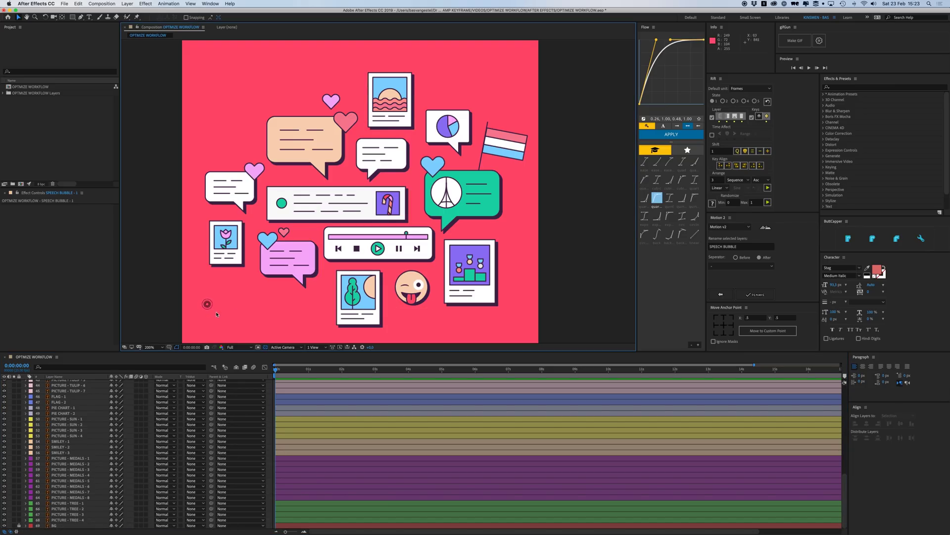
{"action": "left_click", "coordinate": [158, 287]}
{"action": "left_click_drag", "start_coordinate": [263, 309], "coordinate": [250, 303]}
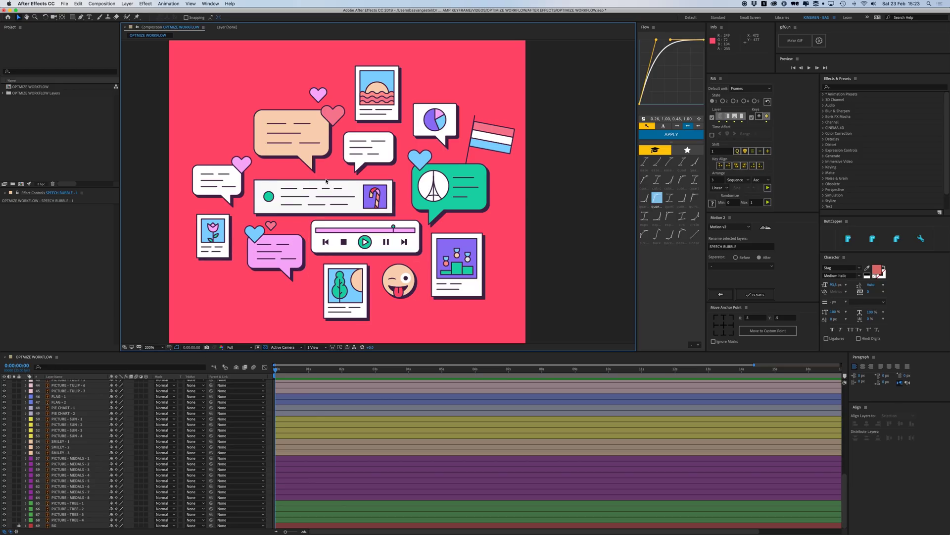
Step: Try scaling the flagpole layer FLAG - 2 in the composition, and undo the change
{"action": "left_click", "coordinate": [456, 150]}
{"action": "left_click", "coordinate": [474, 109]}
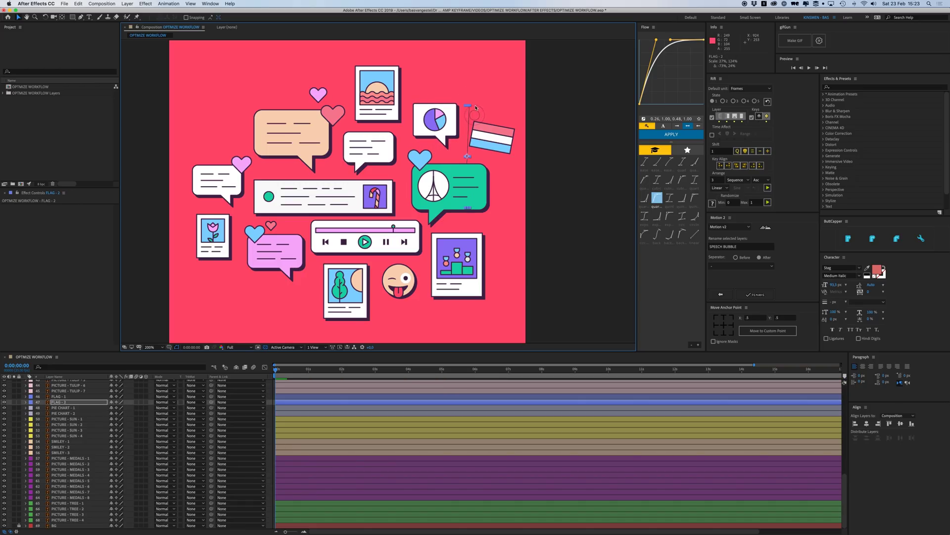
{"action": "key", "text": "super+z"}
Step: Lock all layers from FLAG - 1 down to PICTURE - TREE - 4
{"action": "left_click", "coordinate": [75, 396], "text": "shift"}
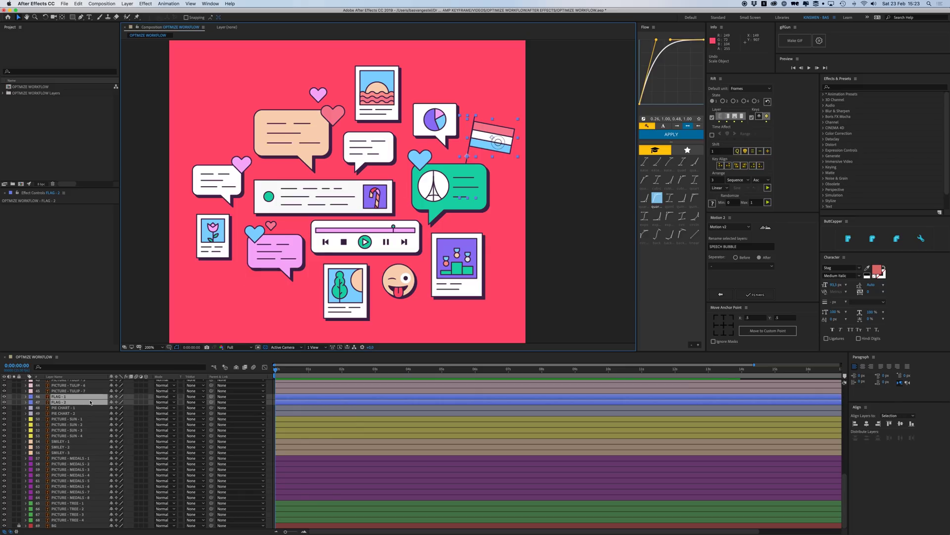
{"action": "left_click", "coordinate": [20, 396]}
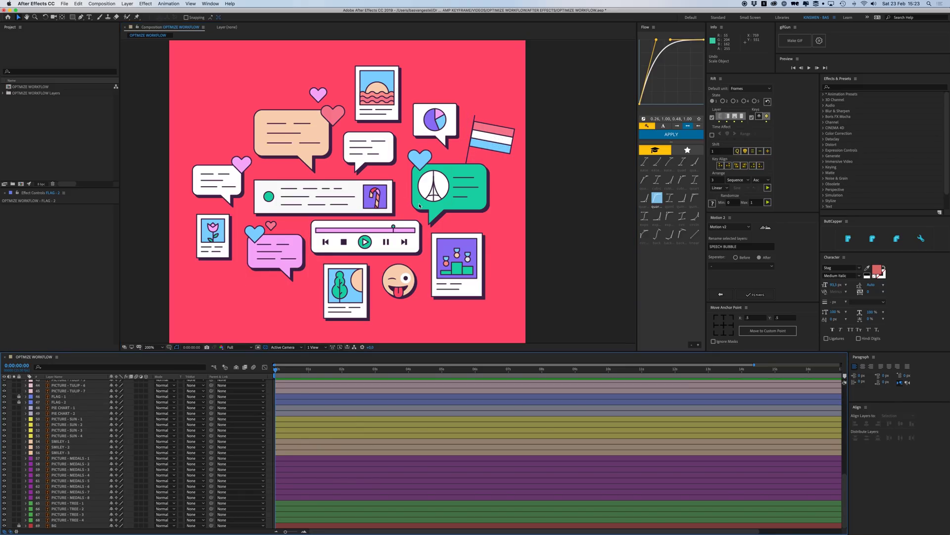
{"action": "left_click", "coordinate": [365, 242]}
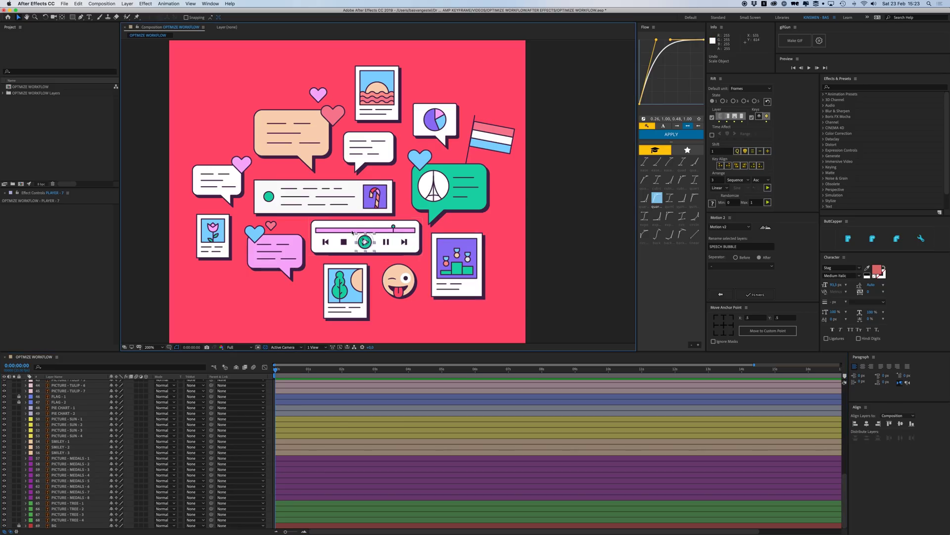
{"action": "left_click", "coordinate": [66, 519]}
{"action": "left_click", "coordinate": [60, 407], "text": "shift"}
{"action": "left_click_drag", "start_coordinate": [19, 408], "coordinate": [19, 521]}
Step: Lock all layers from CANDY CANE - 1 down to PICTURE - TULIP - 7, leaving the PLAYER layers unlocked
{"action": "scroll", "coordinate": [63, 435], "scroll_direction": "up", "scroll_amount": 5}
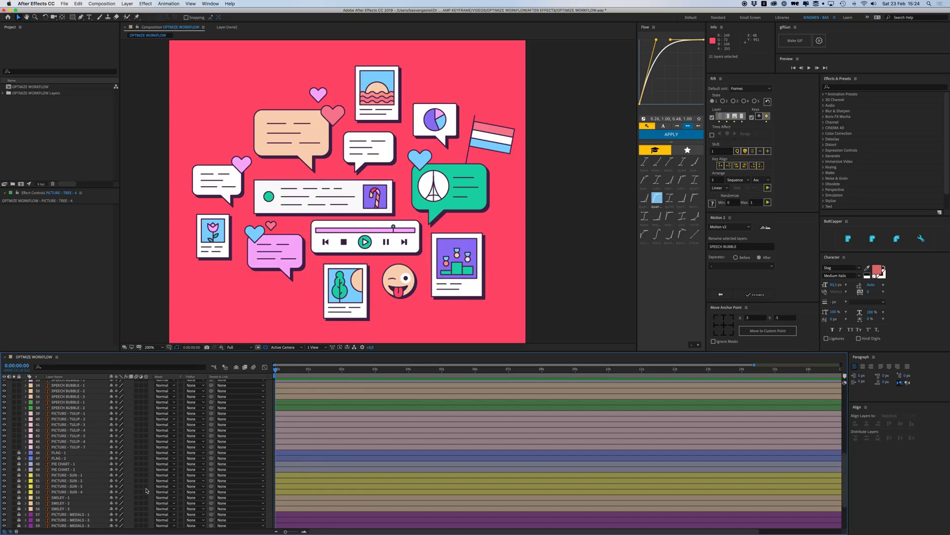
{"action": "left_click", "coordinate": [72, 449]}
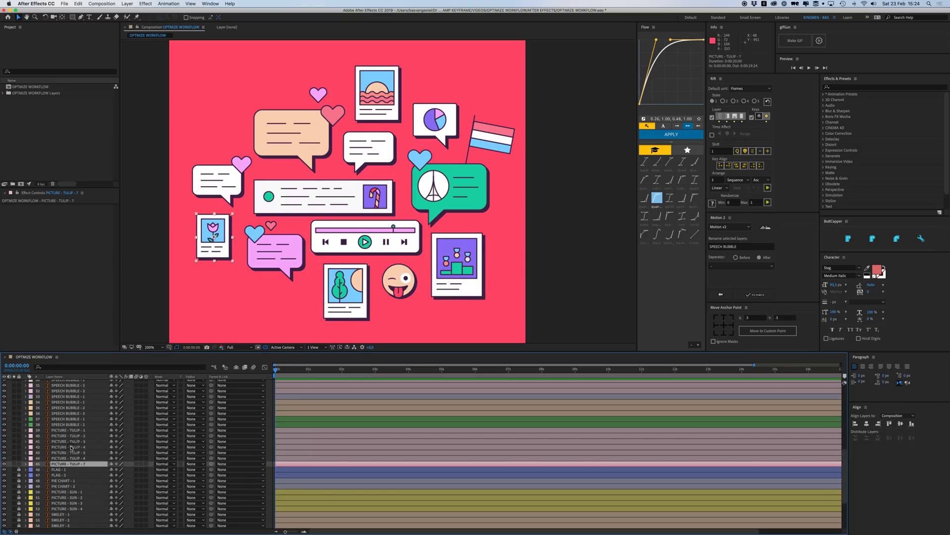
{"action": "scroll", "coordinate": [67, 435], "scroll_direction": "up", "scroll_amount": 10}
{"action": "key", "text": "super+a"}
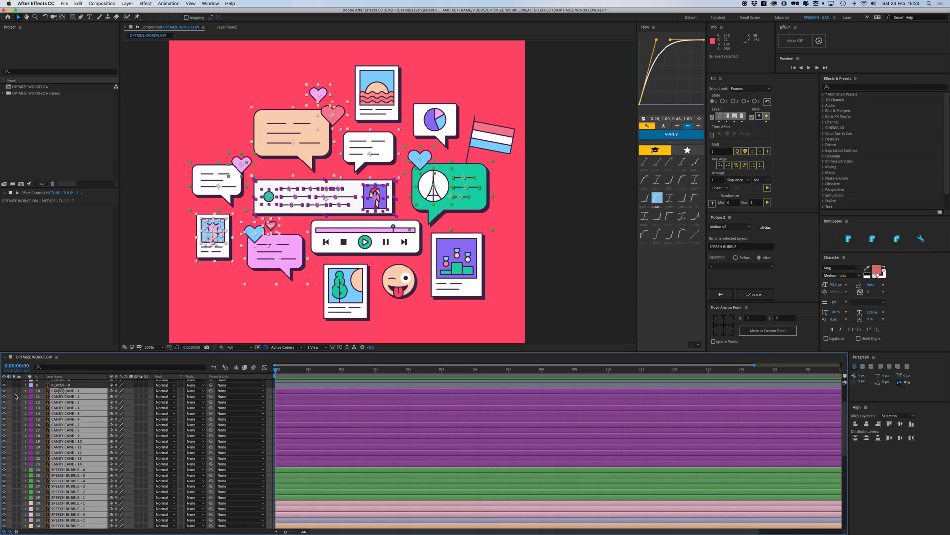
{"action": "left_click_drag", "start_coordinate": [18, 391], "coordinate": [19, 525]}
Step: Test the locking by selecting across the artwork with a marquee, and inspect the selected PLAYER layers up close
{"action": "scroll", "coordinate": [77, 421], "scroll_direction": "up", "scroll_amount": 2}
{"action": "scroll", "coordinate": [77, 422], "scroll_direction": "up", "scroll_amount": 3}
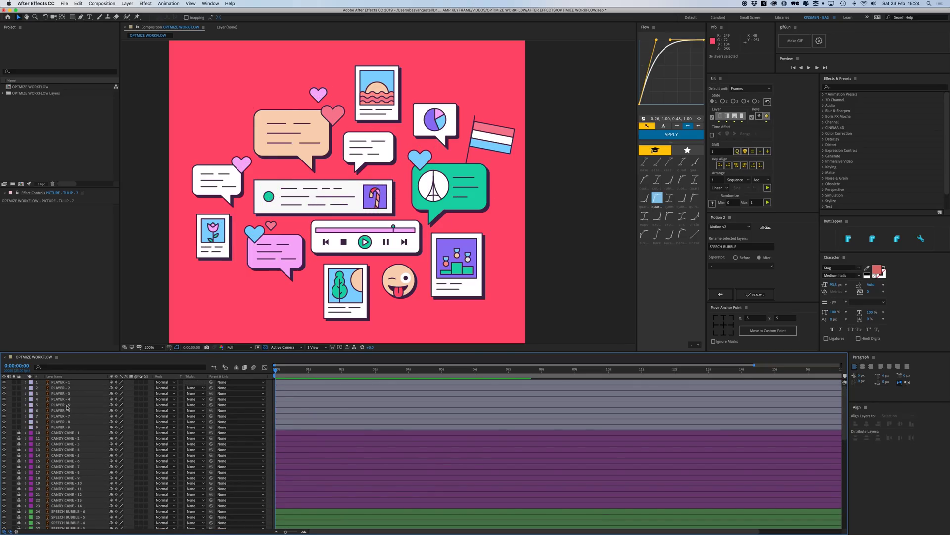
{"action": "left_click", "coordinate": [59, 382]}
{"action": "left_click", "coordinate": [60, 425], "text": "shift"}
{"action": "left_click", "coordinate": [290, 91]}
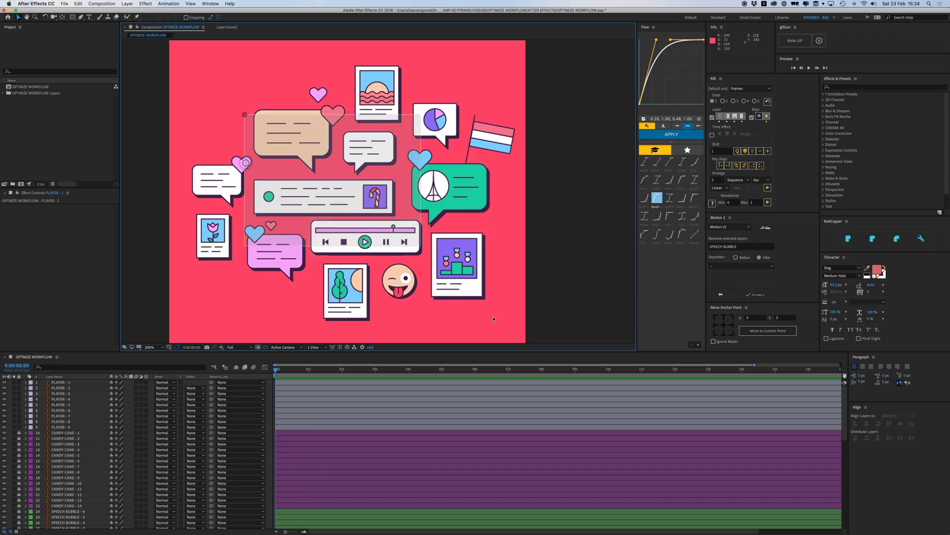
{"action": "left_click_drag", "start_coordinate": [494, 126], "coordinate": [165, 112]}
{"action": "scroll", "coordinate": [414, 276], "scroll_direction": "up", "scroll_amount": 3}
{"action": "scroll", "coordinate": [165, 111], "scroll_direction": "down", "scroll_amount": 3}
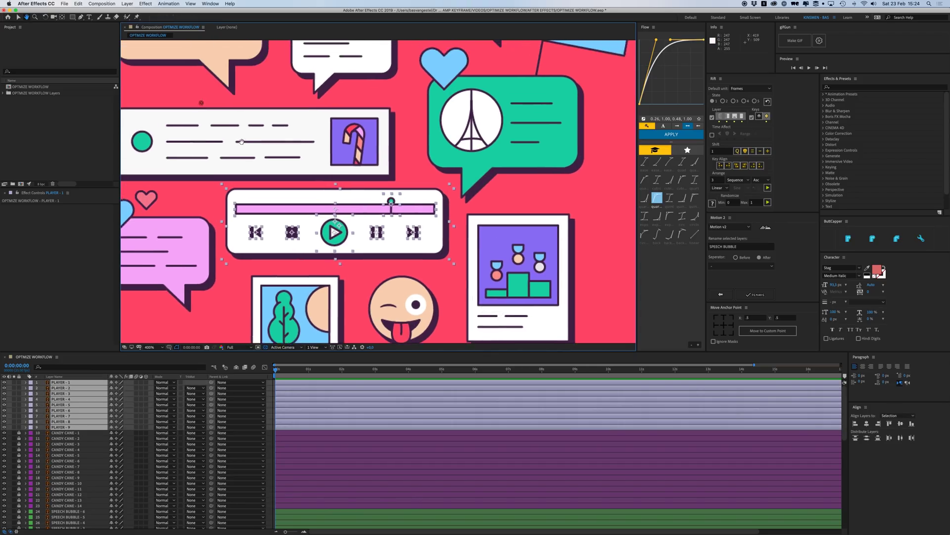
{"action": "left_click_drag", "start_coordinate": [287, 175], "coordinate": [288, 176]}
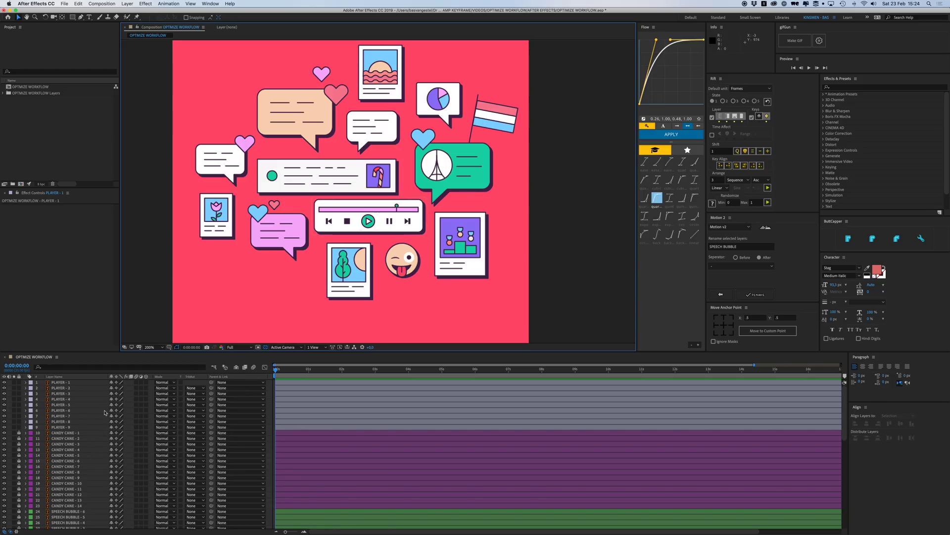
Step: Unlock the layers from CANDY CANE - 1 through the three pink SPEECH BUBBLE layers, and select those three pink layers
{"action": "key", "text": "grave"}
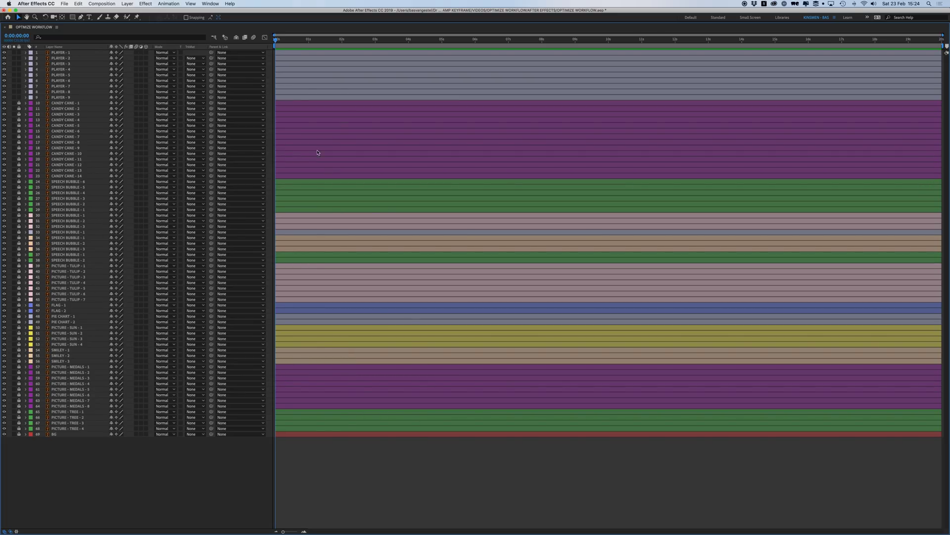
{"action": "left_click_drag", "start_coordinate": [16, 104], "coordinate": [19, 221]}
{"action": "left_click", "coordinate": [67, 216]}
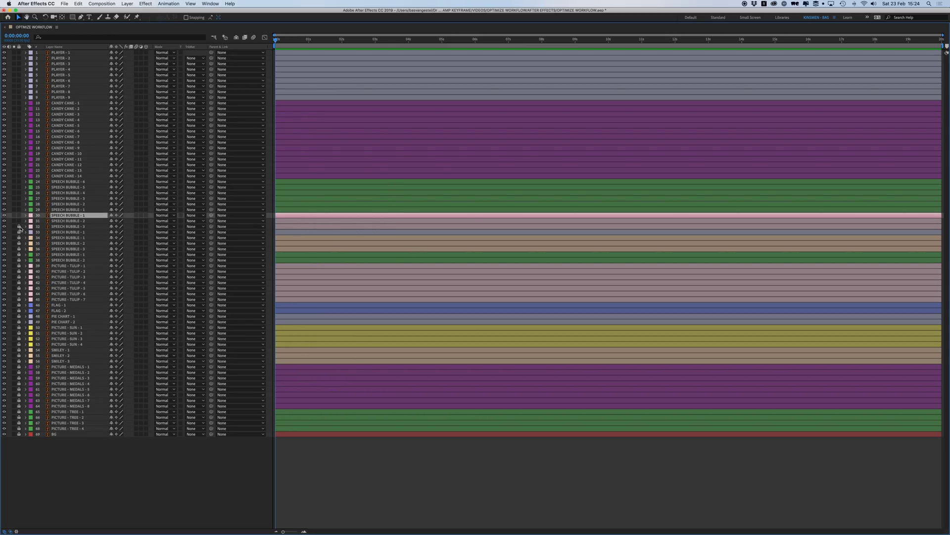
{"action": "left_click", "coordinate": [68, 226], "text": "shift"}
Step: Move the current time to 0:00:05:08 and bring the selected pink SPEECH BUBBLE layers into view beside the composition
{"action": "left_click_drag", "start_coordinate": [438, 40], "coordinate": [452, 40]}
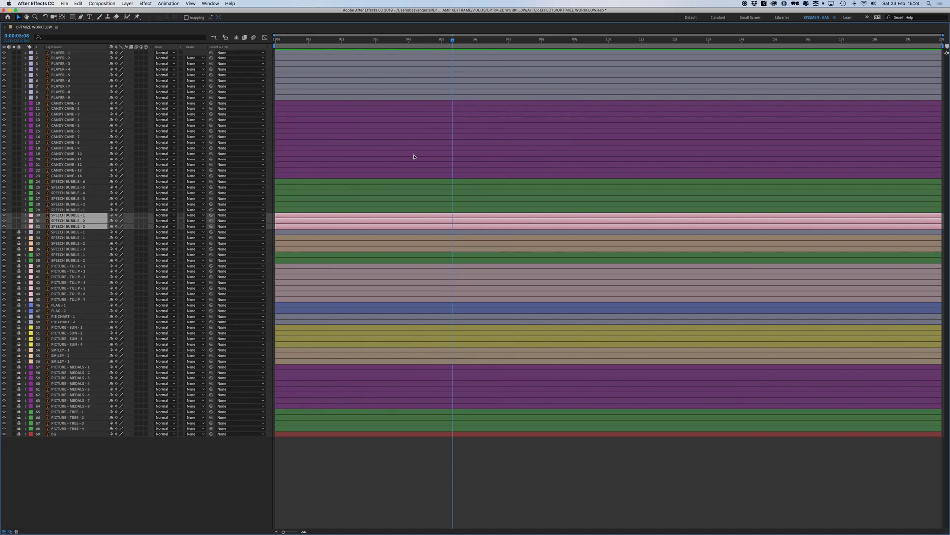
{"action": "key", "text": "grave"}
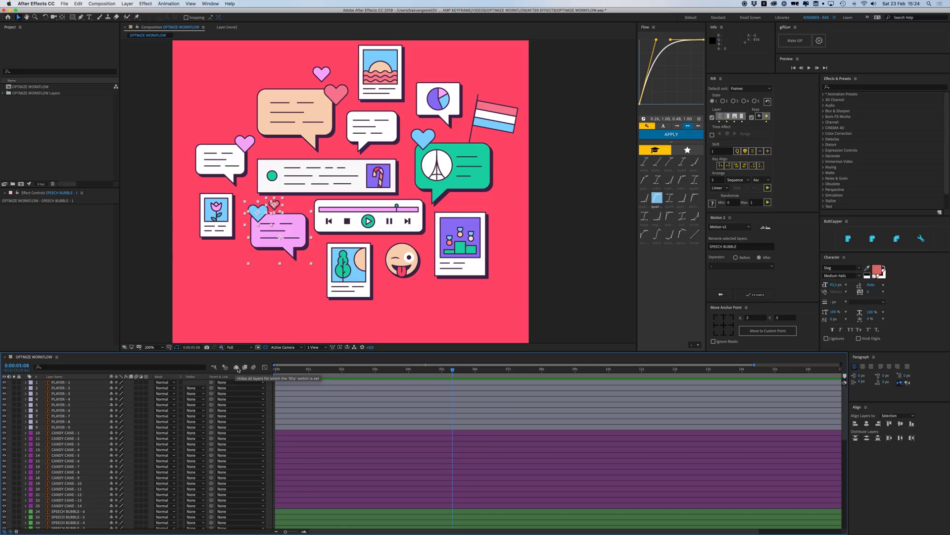
{"action": "scroll", "coordinate": [119, 474], "scroll_direction": "down", "scroll_amount": 2}
{"action": "scroll", "coordinate": [119, 474], "scroll_direction": "down", "scroll_amount": 2}
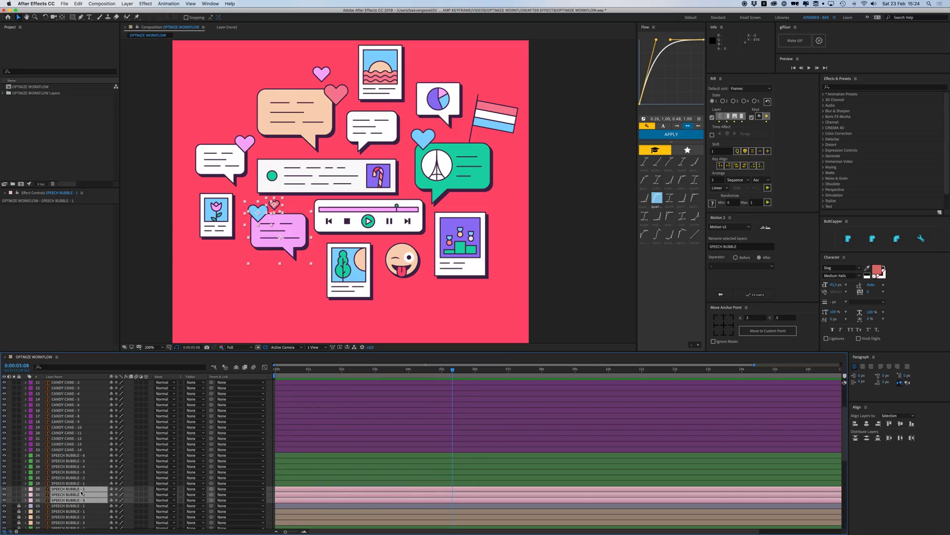
Step: Mark all layers from PLAYER - 1 down to the green SPEECH BUBBLE - 1 above the pink layers as shy
{"action": "left_click", "coordinate": [74, 484]}
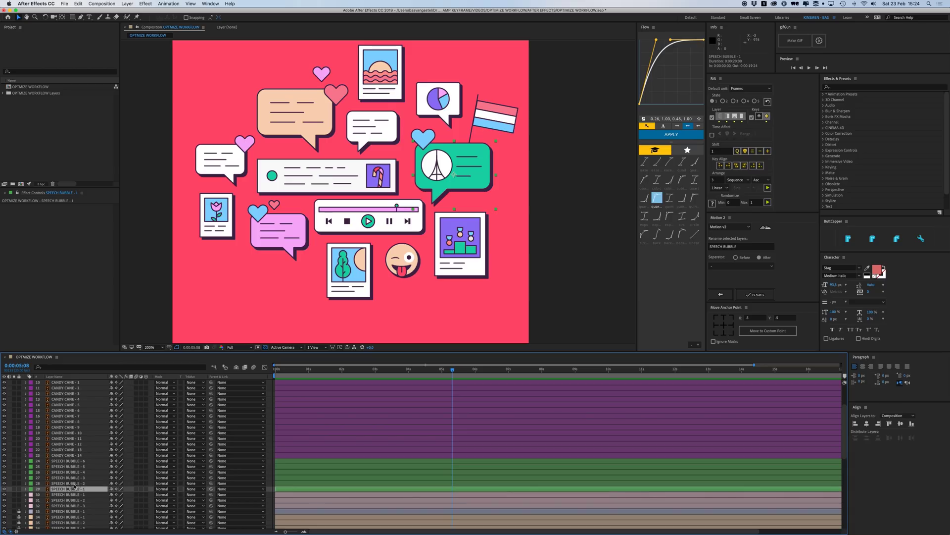
{"action": "scroll", "coordinate": [71, 396], "scroll_direction": "up", "scroll_amount": 4}
{"action": "left_click", "coordinate": [69, 384], "text": "shift"}
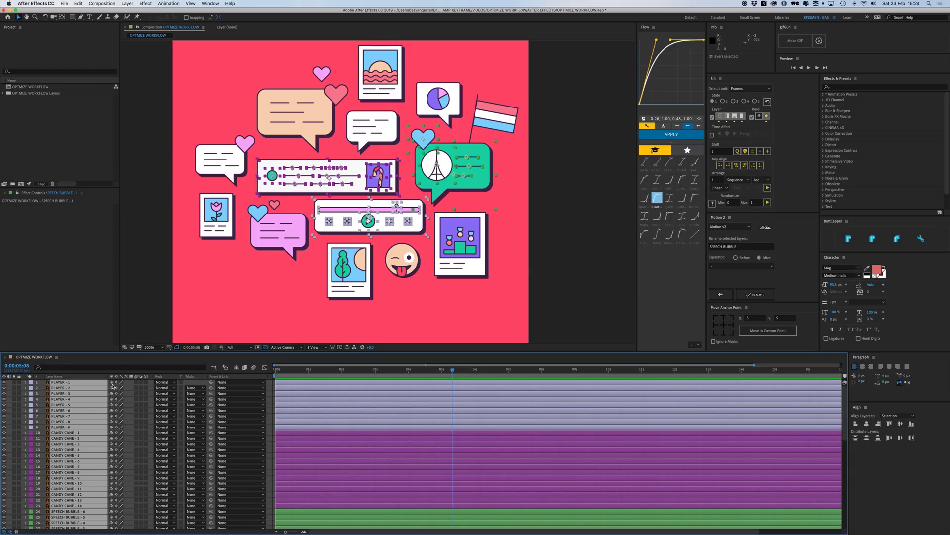
{"action": "left_click", "coordinate": [111, 384]}
{"action": "scroll", "coordinate": [201, 461], "scroll_direction": "down", "scroll_amount": 4}
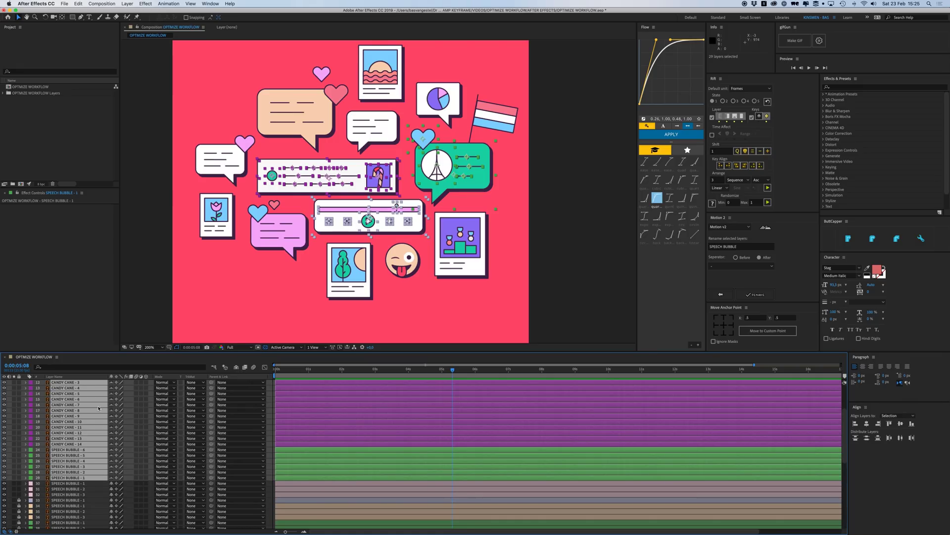
{"action": "scroll", "coordinate": [187, 399], "scroll_direction": "up", "scroll_amount": 4}
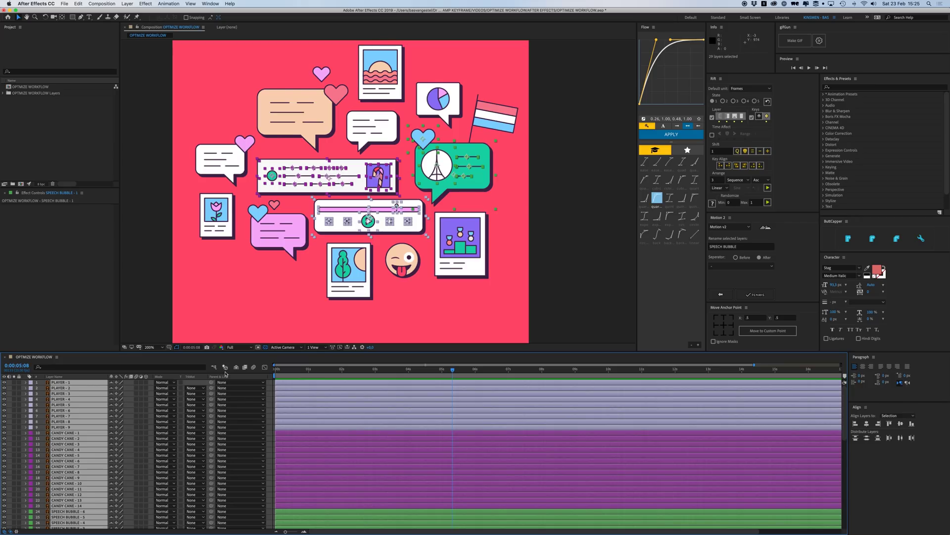
Step: Hide the shy layers in the timeline, deselect everything, look over the remaining layers, and show the shy layers again
{"action": "left_click", "coordinate": [236, 367]}
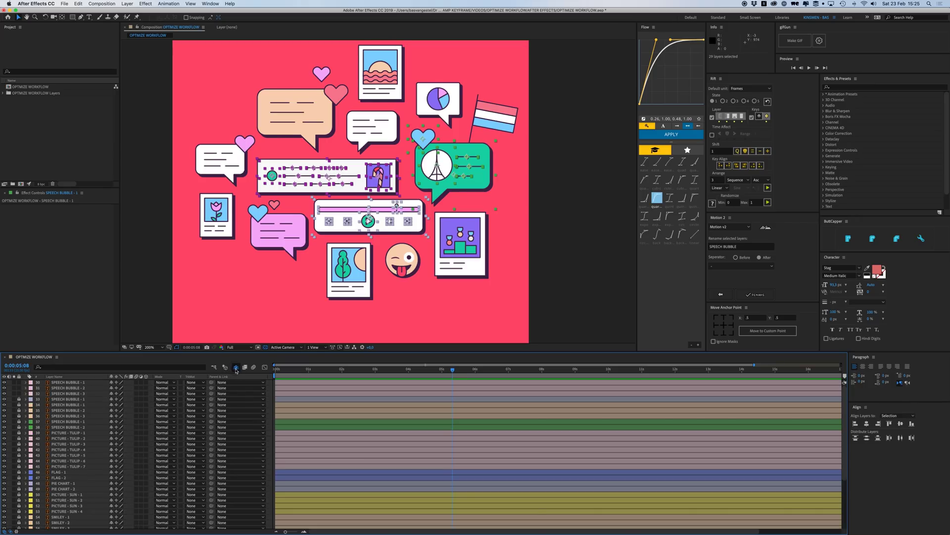
{"action": "key", "text": "super+shift+a"}
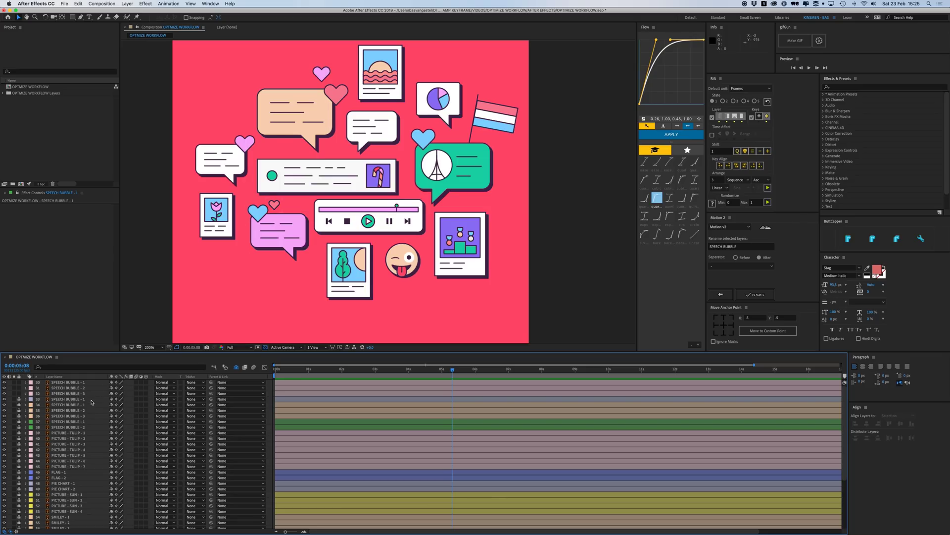
{"action": "scroll", "coordinate": [270, 433], "scroll_direction": "down", "scroll_amount": 5}
{"action": "scroll", "coordinate": [298, 435], "scroll_direction": "up", "scroll_amount": 5}
{"action": "left_click", "coordinate": [236, 368]}
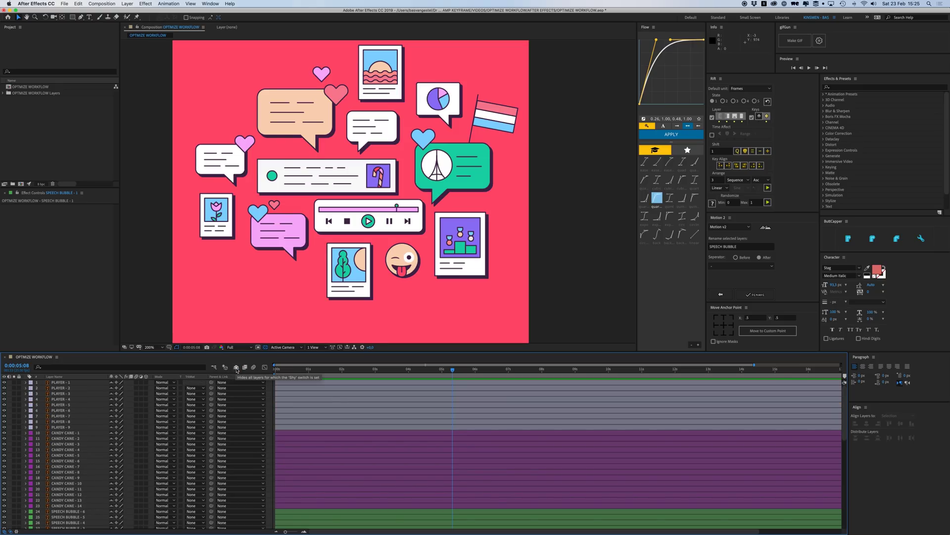
{"action": "left_click", "coordinate": [236, 369]}
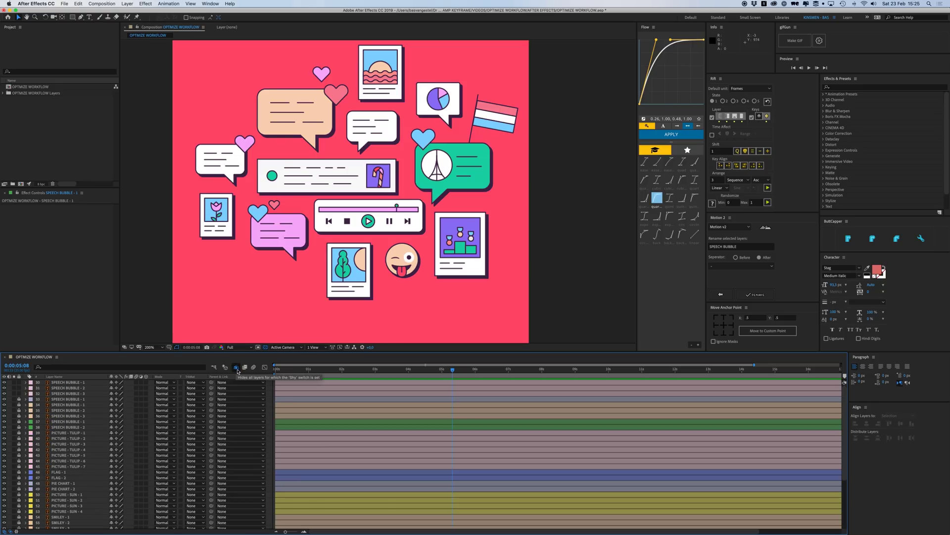
{"action": "left_click", "coordinate": [236, 368]}
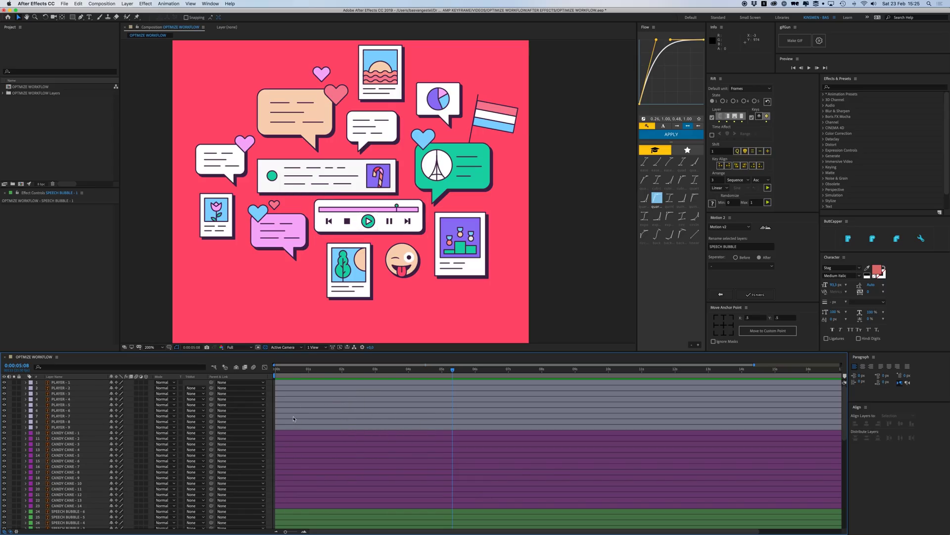
Step: Pre-compose layers CANDY CANE - 1 through CANDY CANE - 14 into a new composition named CANDY CANE
{"action": "scroll", "coordinate": [272, 291], "scroll_direction": "up", "scroll_amount": 2}
{"action": "scroll", "coordinate": [272, 291], "scroll_direction": "left", "scroll_amount": 2}
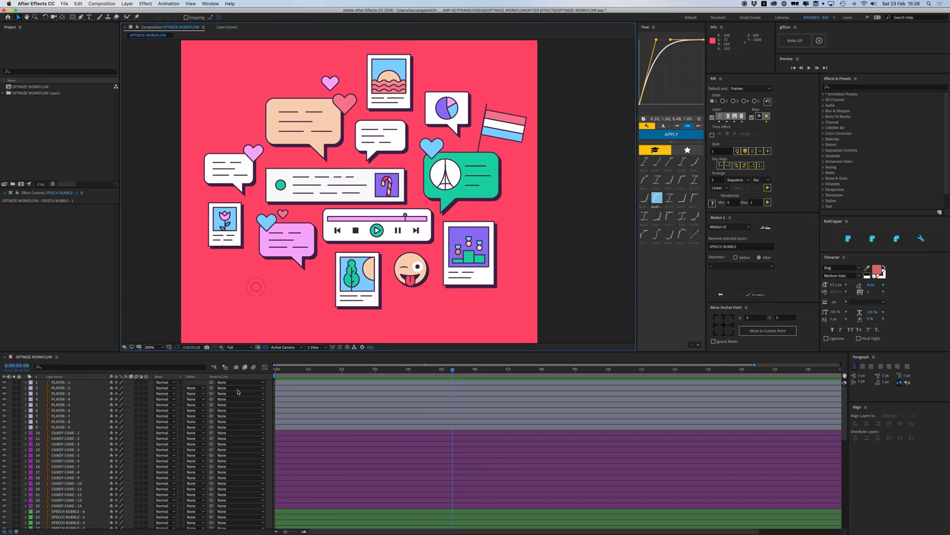
{"action": "left_click", "coordinate": [294, 429]}
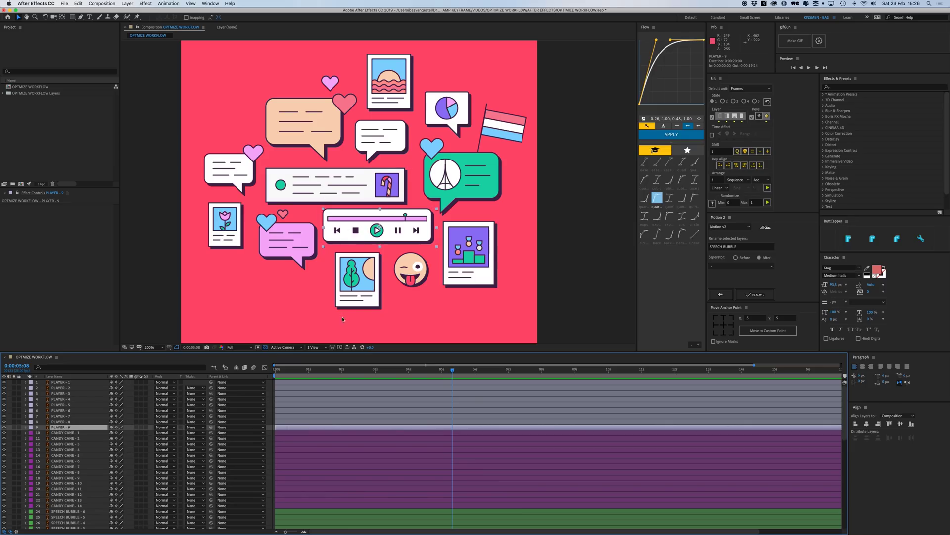
{"action": "left_click", "coordinate": [65, 384], "text": "shift"}
{"action": "left_click", "coordinate": [69, 432]}
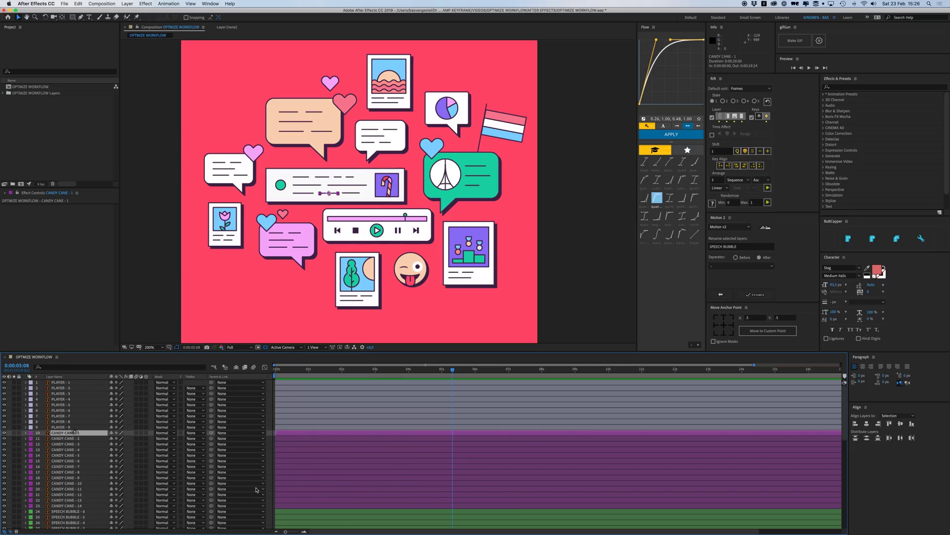
{"action": "left_click", "coordinate": [287, 505], "text": "shift"}
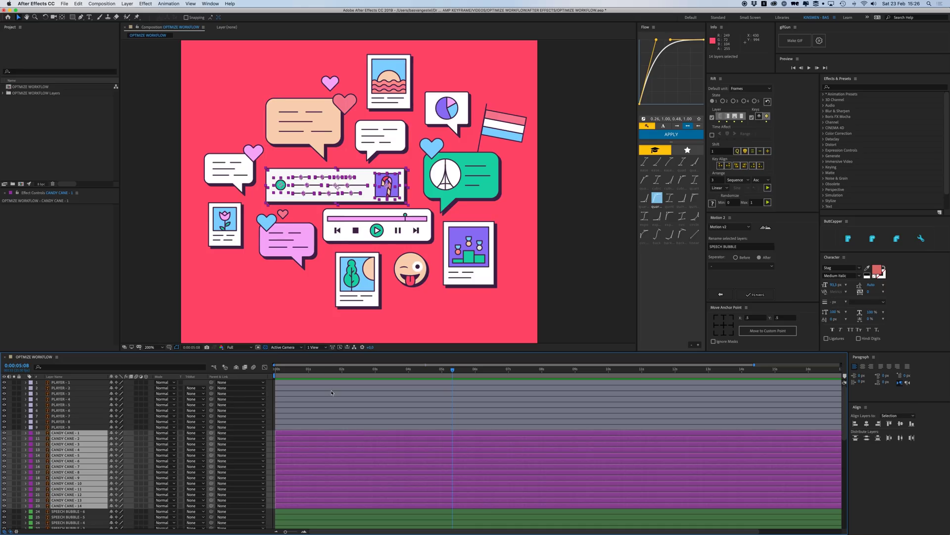
{"action": "right_click", "coordinate": [308, 444]}
{"action": "mouse_move", "coordinate": [340, 490]}
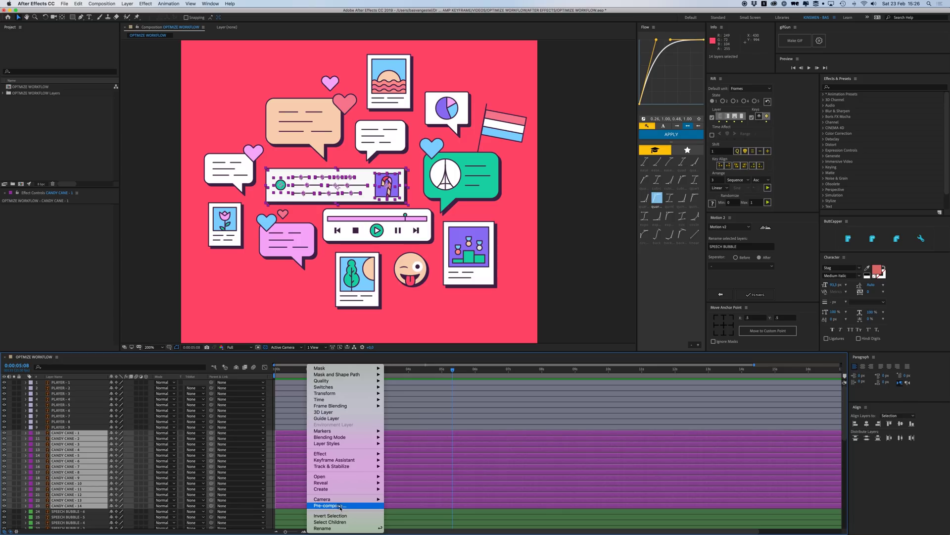
{"action": "left_click", "coordinate": [339, 507]}
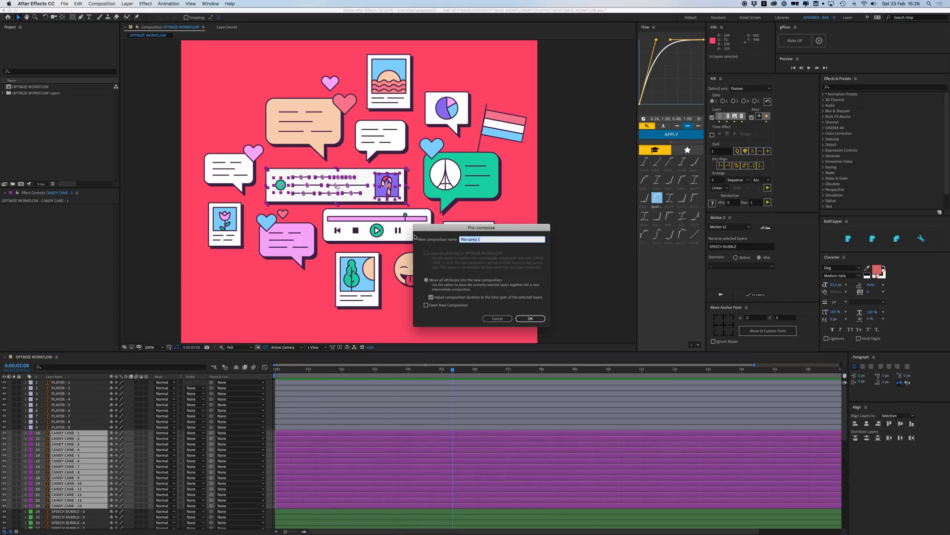
{"action": "type", "text": "CANDY CANE"}
{"action": "left_click", "coordinate": [530, 318]}
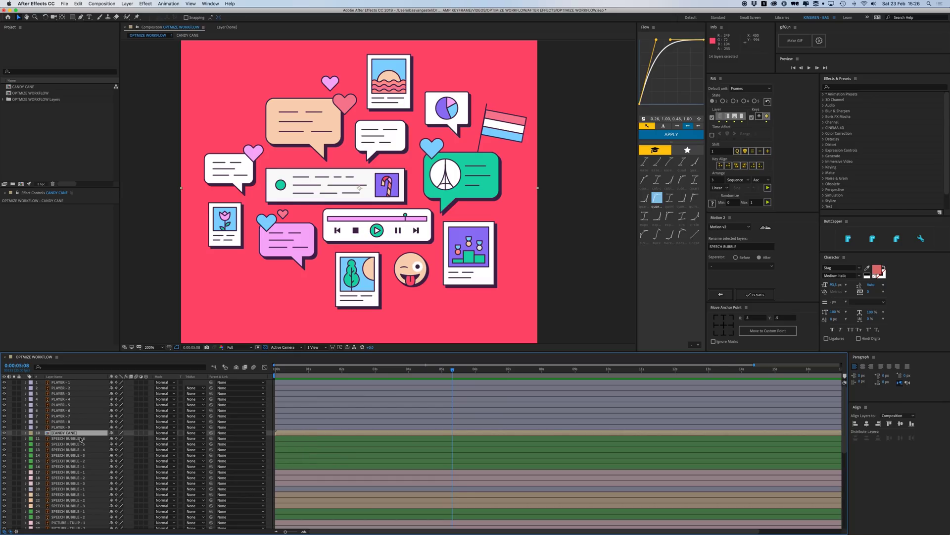
Step: Enable Collapse Transformations on the CANDY CANE precomp and open it to inspect the layers inside
{"action": "left_click", "coordinate": [117, 433]}
{"action": "double_click", "coordinate": [71, 433]}
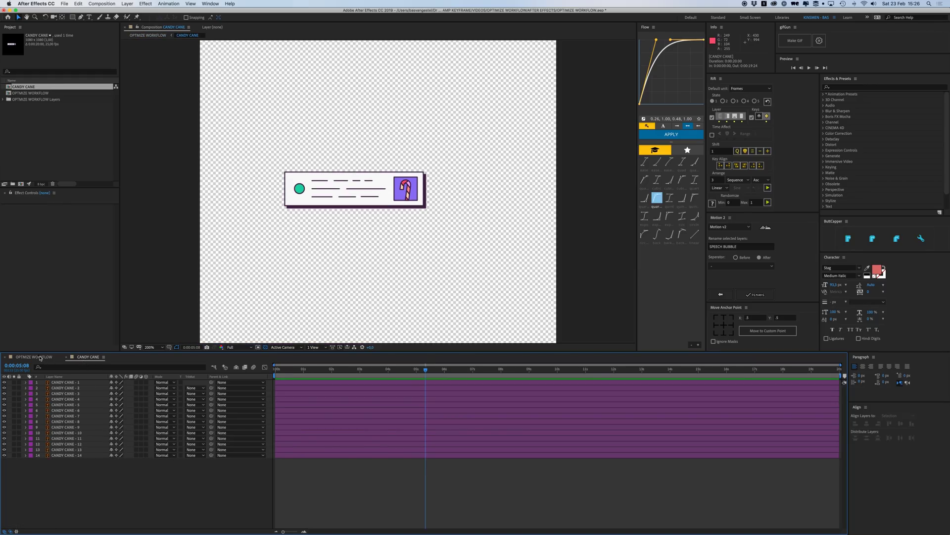
{"action": "left_click", "coordinate": [39, 357]}
{"action": "left_click", "coordinate": [73, 359]}
{"action": "left_click_drag", "start_coordinate": [354, 480], "coordinate": [298, 389]}
{"action": "left_click", "coordinate": [87, 392]}
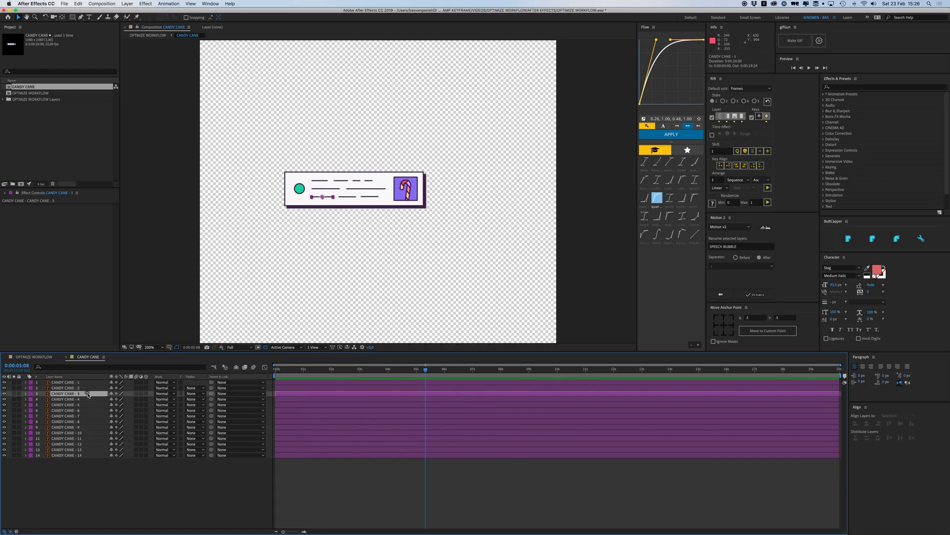
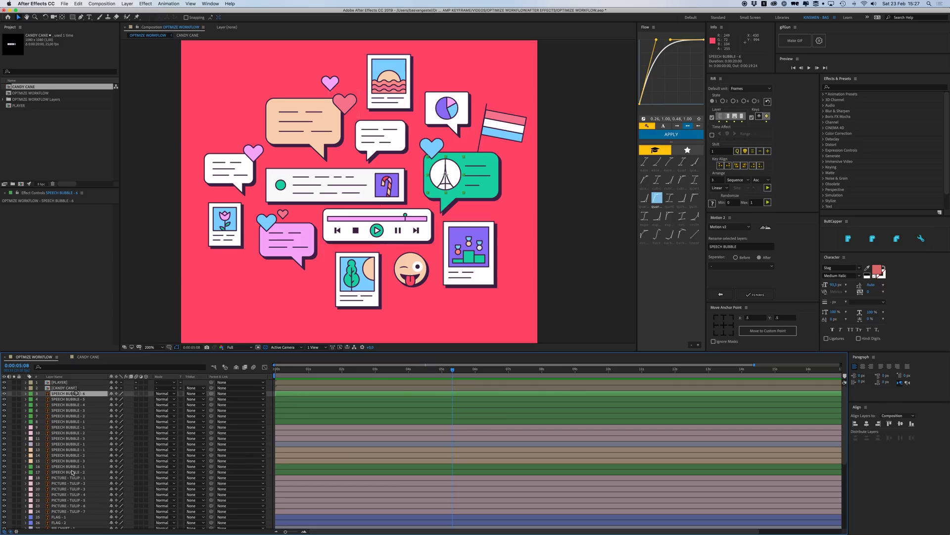
Step: Pre-compose all the SPEECH BUBBLE layers as SPEECH BUBBLES and enable Collapse Transformations on the new precomp
{"action": "left_click", "coordinate": [72, 472], "text": "shift"}
{"action": "key", "text": "super+shift+c"}
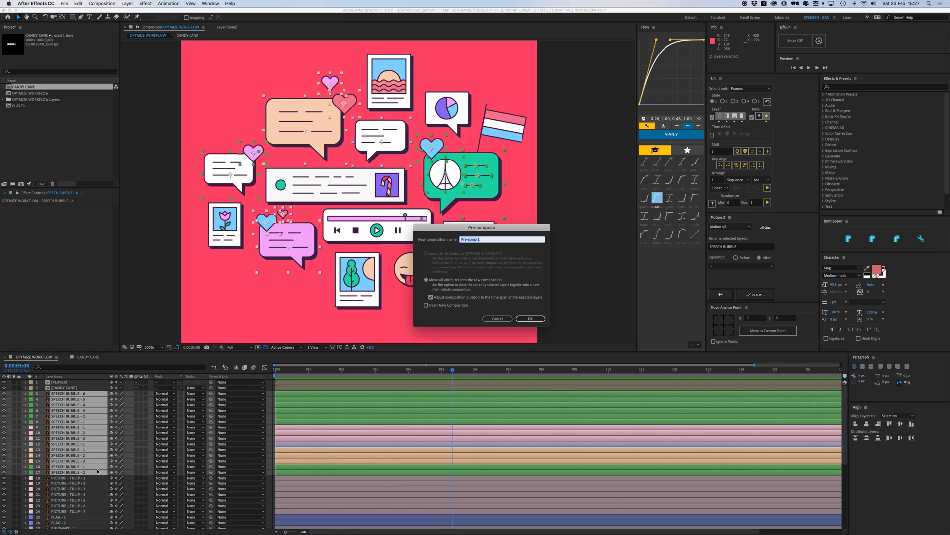
{"action": "type", "text": "SPEECH BUBBLES"}
{"action": "left_click", "coordinate": [530, 319]}
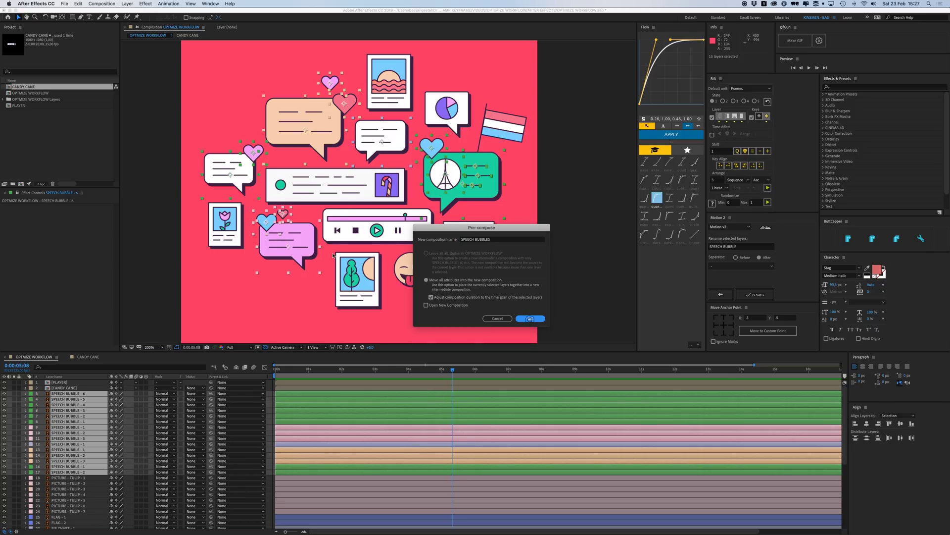
{"action": "left_click", "coordinate": [117, 394]}
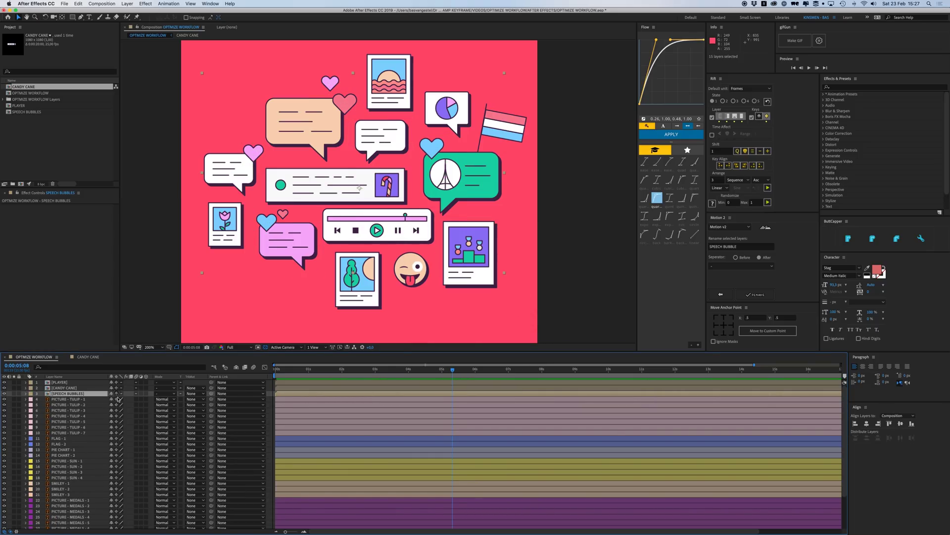
{"action": "left_click", "coordinate": [52, 136]}
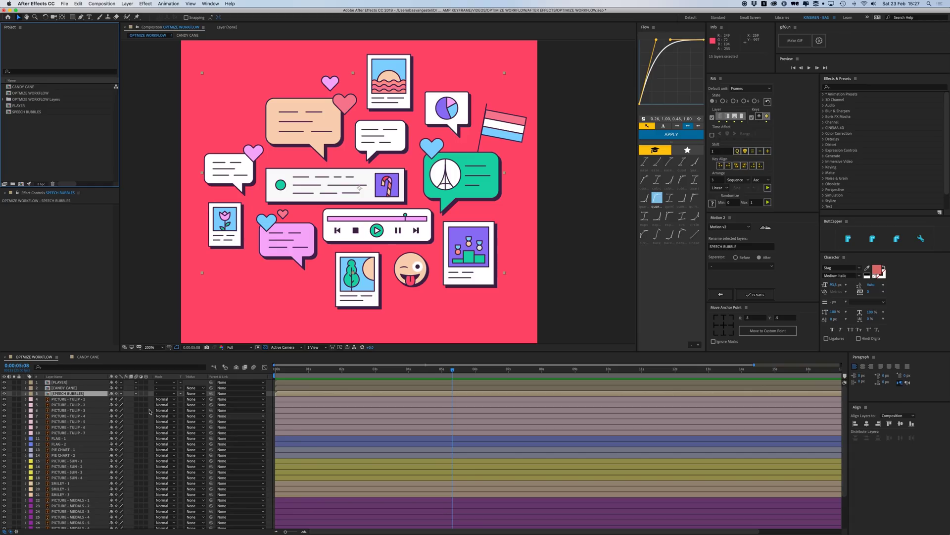
Step: Pre-compose the seven PICTURE - TULIP layers as TULIP, and lock the PLAYER, CANDY CANE, SPEECH BUBBLES and TULIP precomps
{"action": "left_click", "coordinate": [71, 398]}
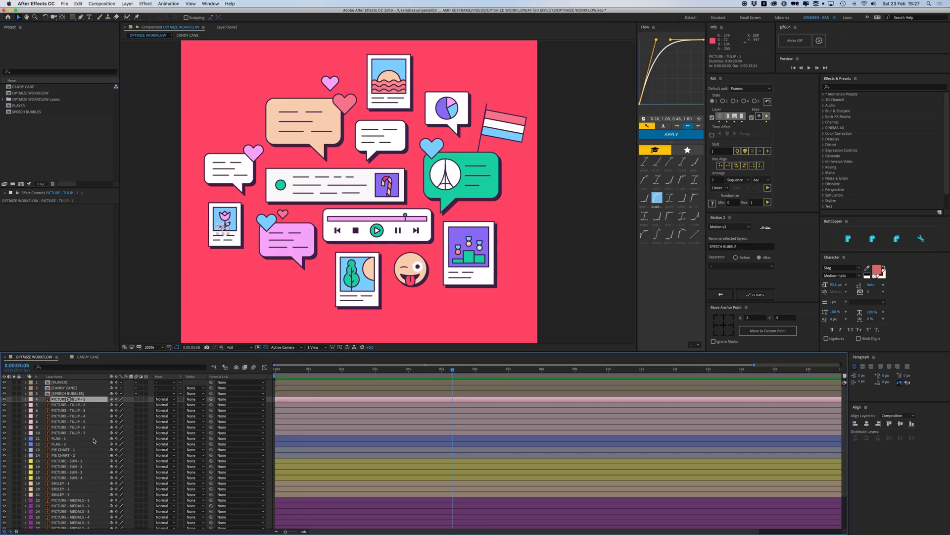
{"action": "left_click", "coordinate": [84, 434], "text": "shift"}
{"action": "key", "text": "super+shift+c"}
{"action": "type", "text": "TULIP"}
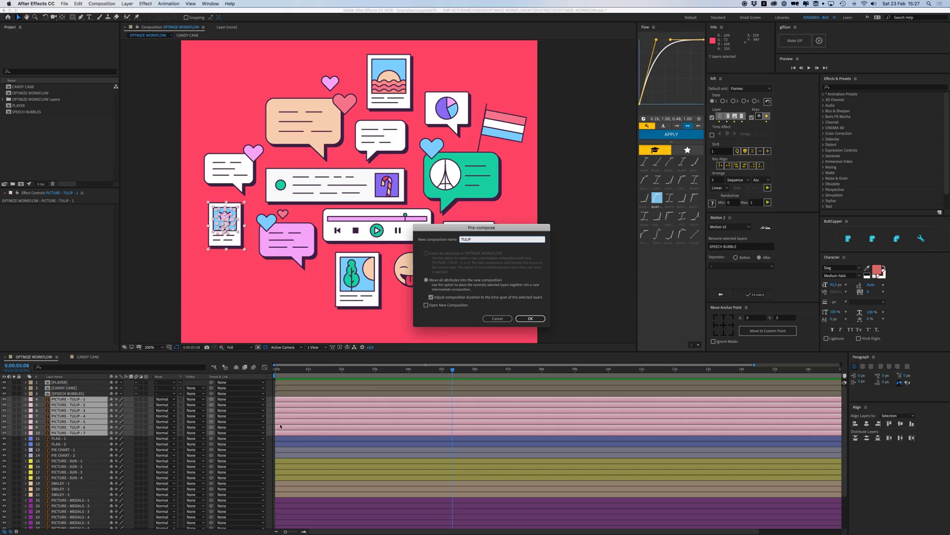
{"action": "key", "text": "Return"}
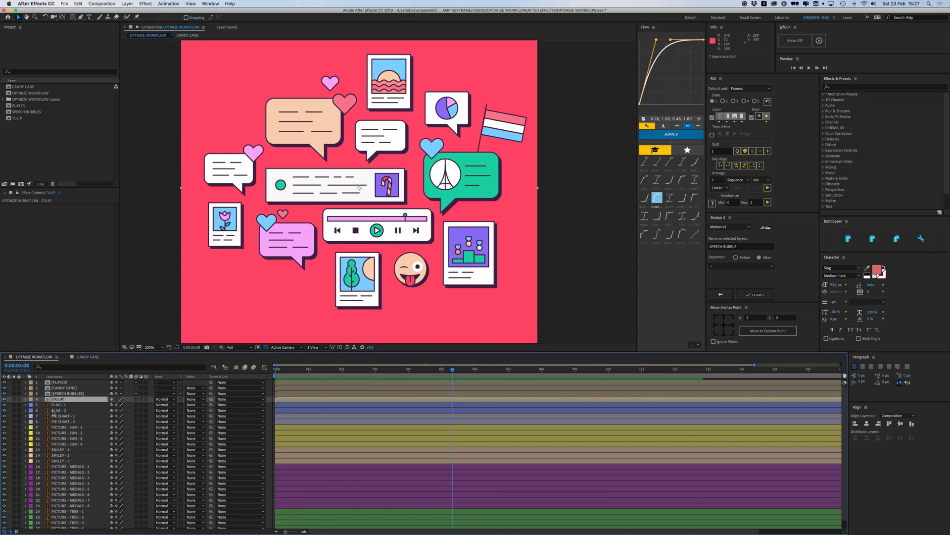
{"action": "left_click_drag", "start_coordinate": [19, 382], "coordinate": [19, 399]}
Step: Pre-compose the two FLAG layers into a new composition named FLAG
{"action": "left_click", "coordinate": [60, 405]}
{"action": "left_click", "coordinate": [60, 411], "text": "shift"}
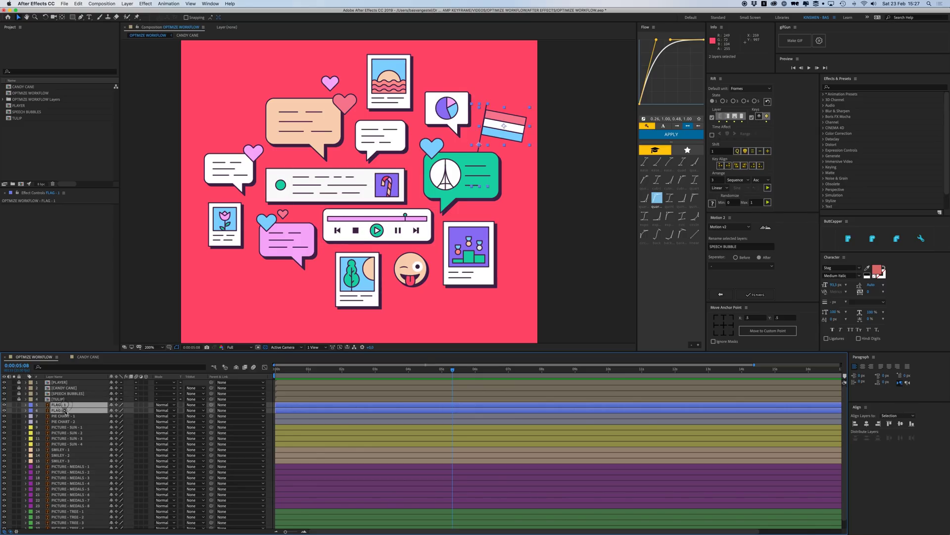
{"action": "key", "text": "super+shift+c"}
{"action": "type", "text": "FLAG"}
{"action": "key", "text": "Return"}
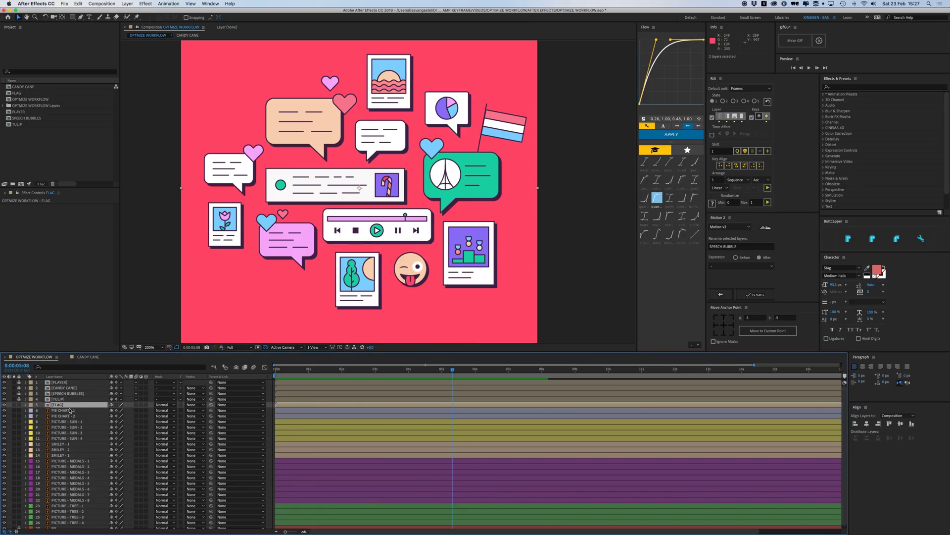
Step: Pre-compose the two PIE CHART layers into a new composition named PIE CHART
{"action": "left_click", "coordinate": [62, 411]}
{"action": "left_click", "coordinate": [62, 416], "text": "shift"}
{"action": "key", "text": "super+shift+c"}
{"action": "type", "text": "PIE CHART"}
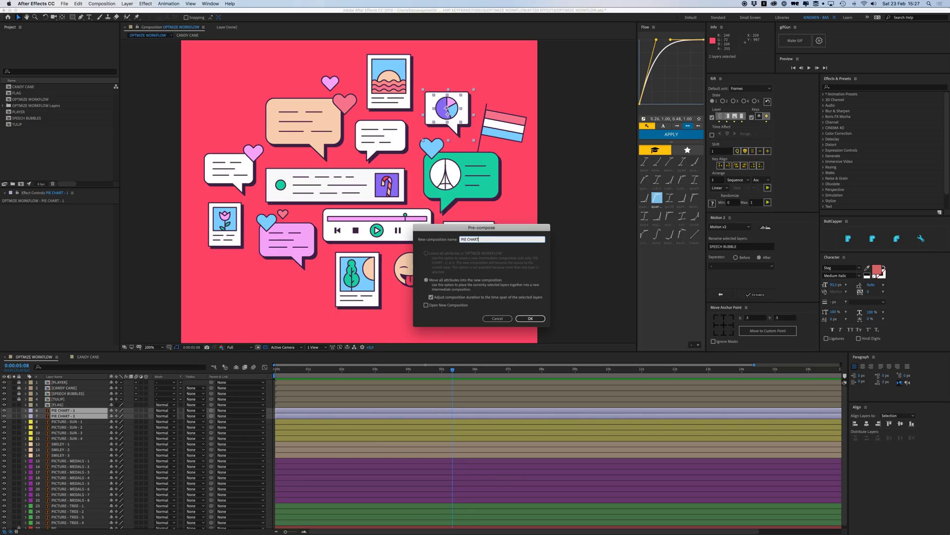
{"action": "key", "text": "Return"}
Step: Pre-compose layers PICTURE - SUN - 1 through PICTURE - SUN - 4 into a new composition named SUN
{"action": "left_click", "coordinate": [62, 416]}
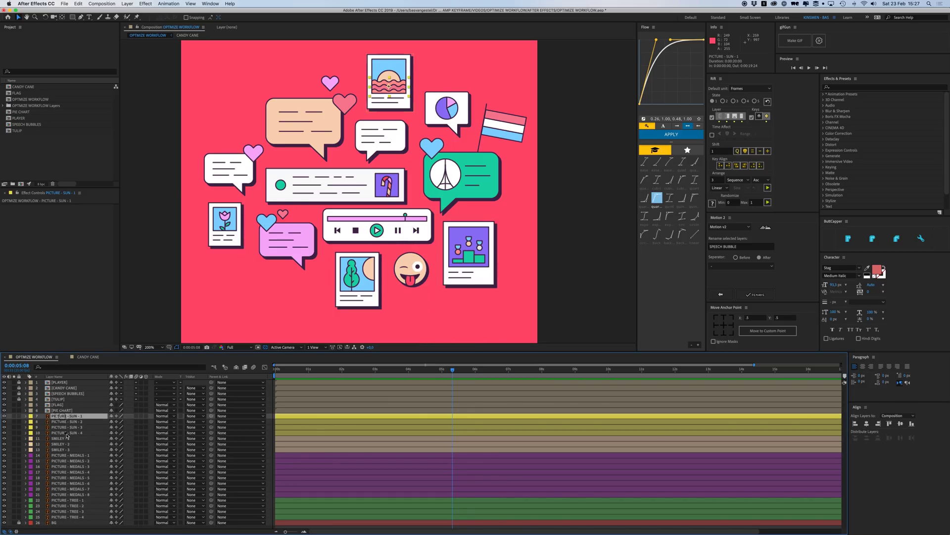
{"action": "left_click", "coordinate": [62, 433], "text": "shift"}
{"action": "key", "text": "super+shift+c"}
{"action": "type", "text": "SUN"}
{"action": "key", "text": "Return"}
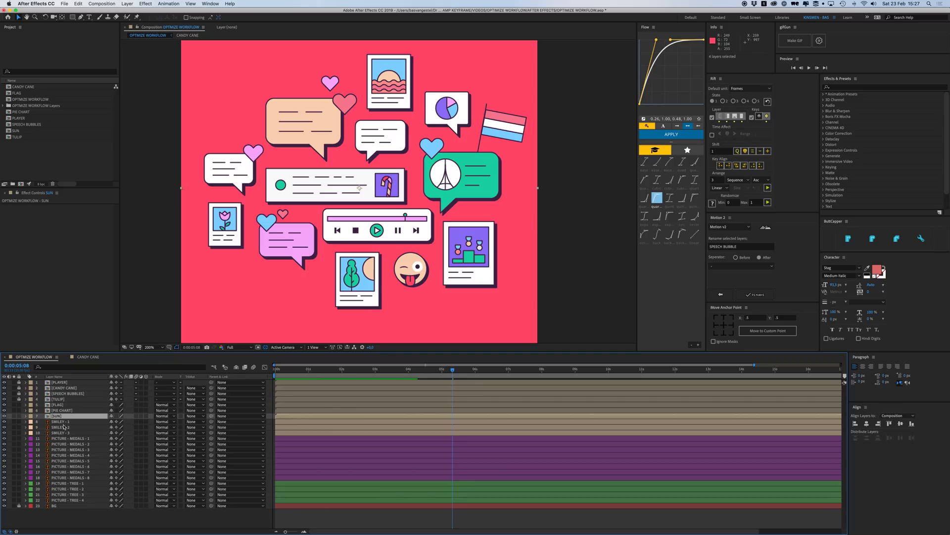
Step: Pre-compose layers SMILEY - 1 through SMILEY - 3 into a new composition named SMILEY
{"action": "left_click", "coordinate": [62, 422]}
{"action": "left_click", "coordinate": [62, 433], "text": "shift"}
{"action": "key", "text": "super+shift+c"}
{"action": "type", "text": "SMI"}
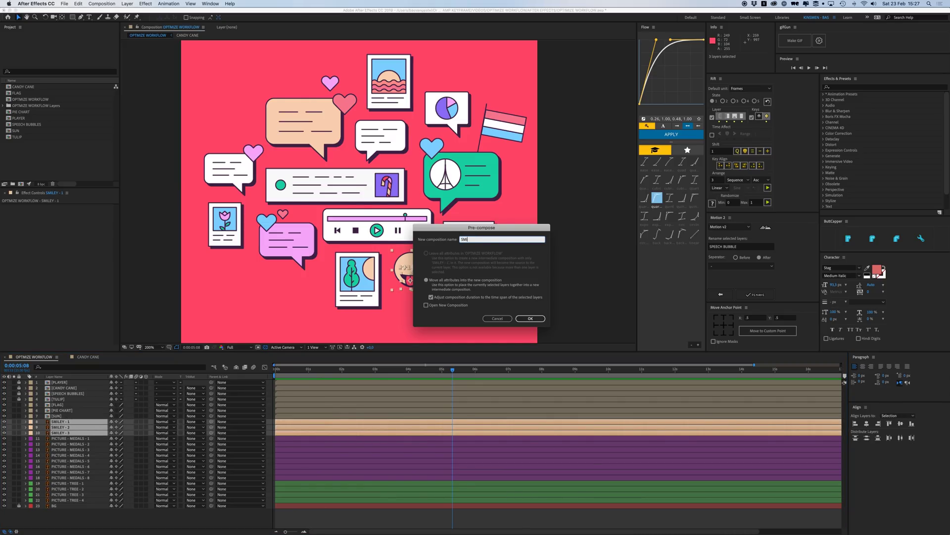
{"action": "type", "text": "LEY"}
{"action": "key", "text": "Return"}
Step: Pre-compose layers PICTURE - MEDALS - 1 through PICTURE - MEDALS - 8 into a new composition named MEDALS
{"action": "left_click", "coordinate": [62, 426]}
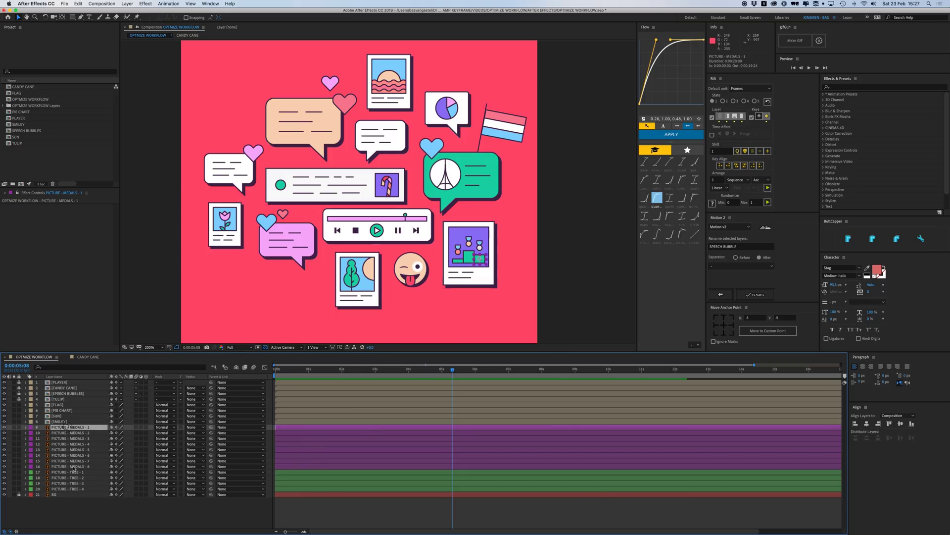
{"action": "left_click", "coordinate": [71, 466], "text": "shift"}
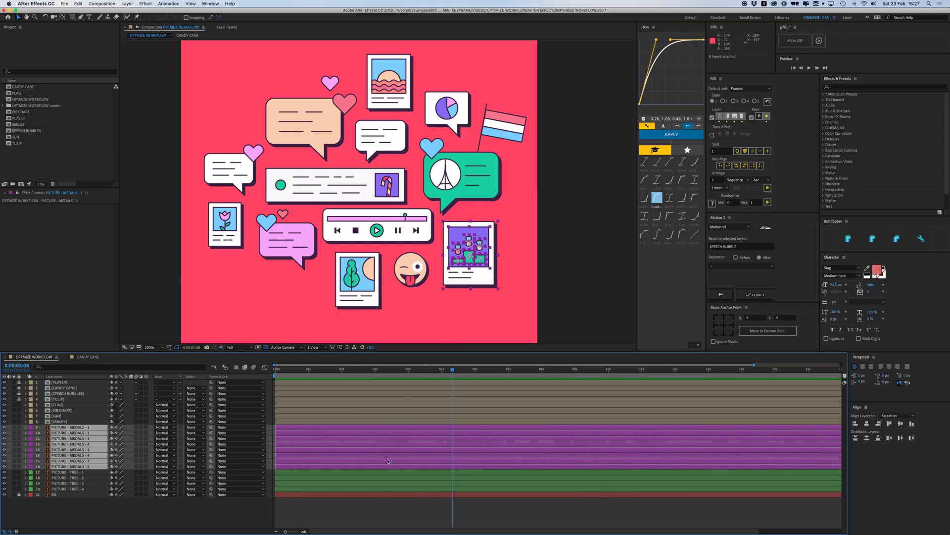
{"action": "key", "text": "super+shift+c"}
{"action": "type", "text": "MED"}
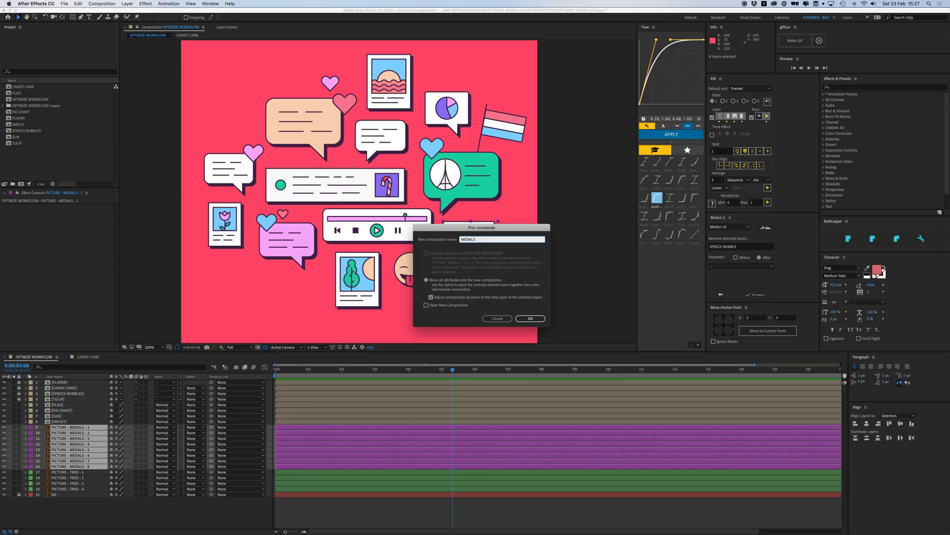
{"action": "type", "text": "ALS"}
{"action": "key", "text": "Return"}
Step: Pre-compose layers PICTURE - TREE - 1 through PICTURE - TREE - 4 into a new composition named TREE
{"action": "left_click", "coordinate": [62, 433]}
{"action": "left_click", "coordinate": [84, 450], "text": "shift"}
{"action": "key", "text": "super+shift+c"}
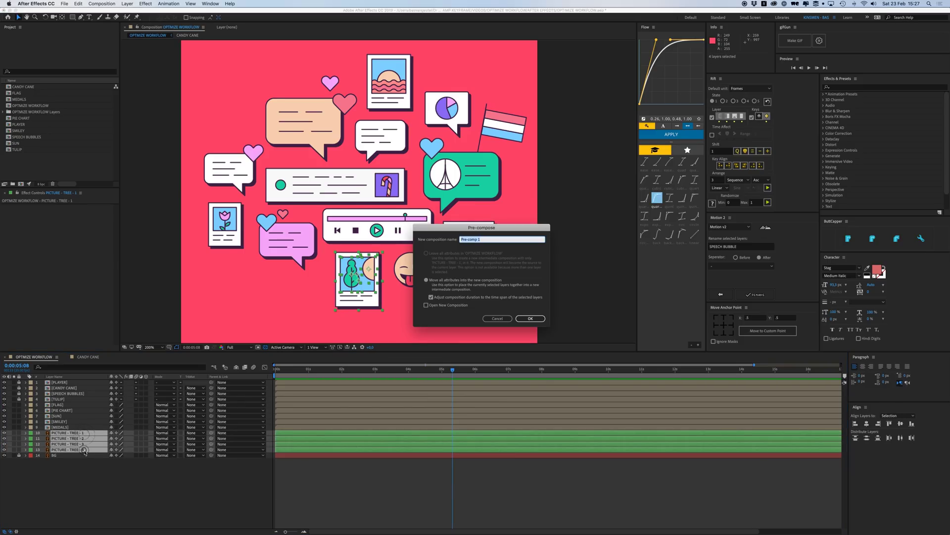
{"action": "type", "text": "TREE"}
{"action": "key", "text": "Return"}
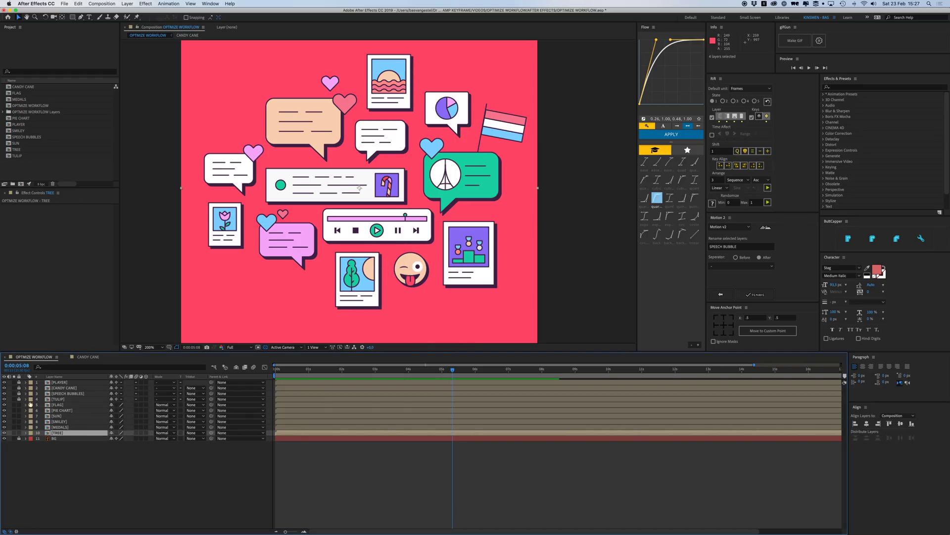
Step: Enable Collapse Transformations on the FLAG through TREE composition layers and unlock the PLAYER through TULIP layers
{"action": "left_click_drag", "start_coordinate": [117, 405], "coordinate": [118, 433]}
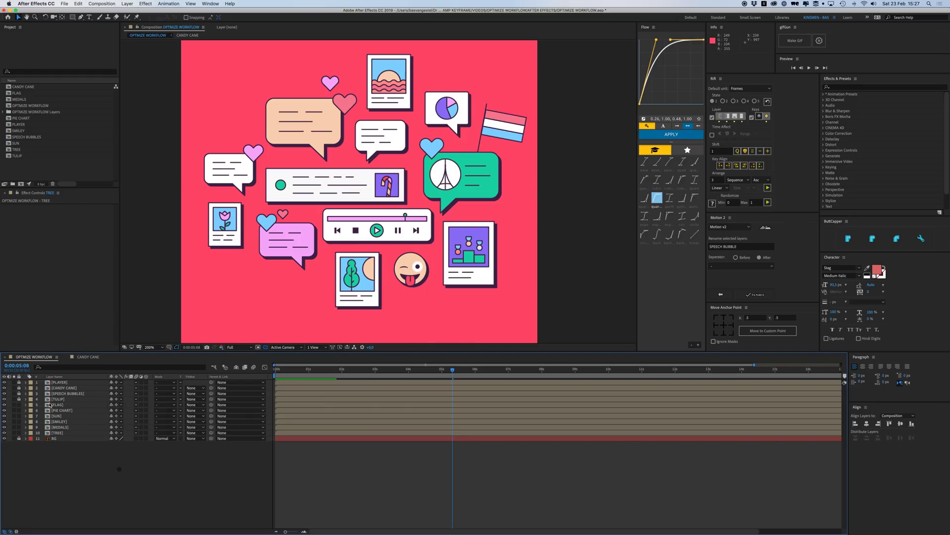
{"action": "left_click_drag", "start_coordinate": [19, 382], "coordinate": [21, 409]}
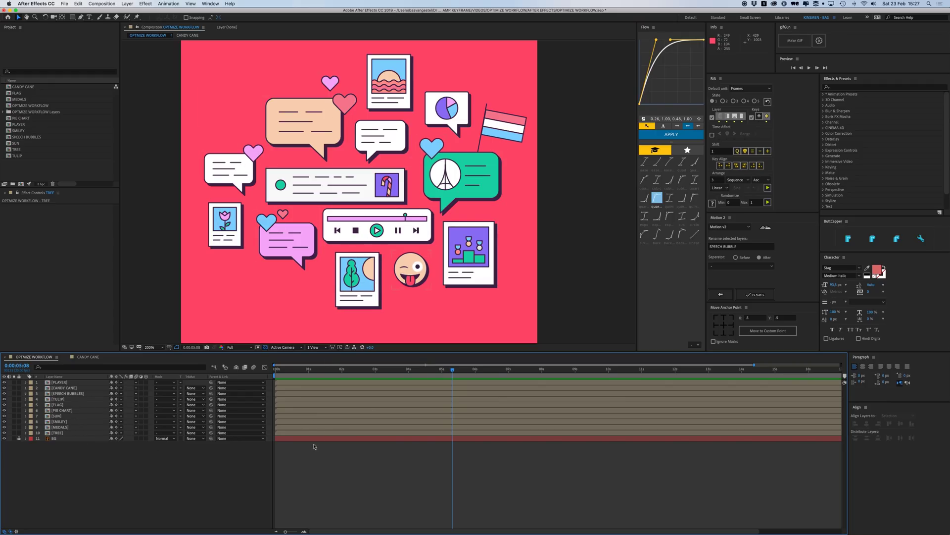
Step: Inspect the TULIP composition's individual layers and artwork, and return to the OPTIMIZE WORKFLOW composition
{"action": "left_click", "coordinate": [68, 357]}
{"action": "left_click", "coordinate": [60, 399]}
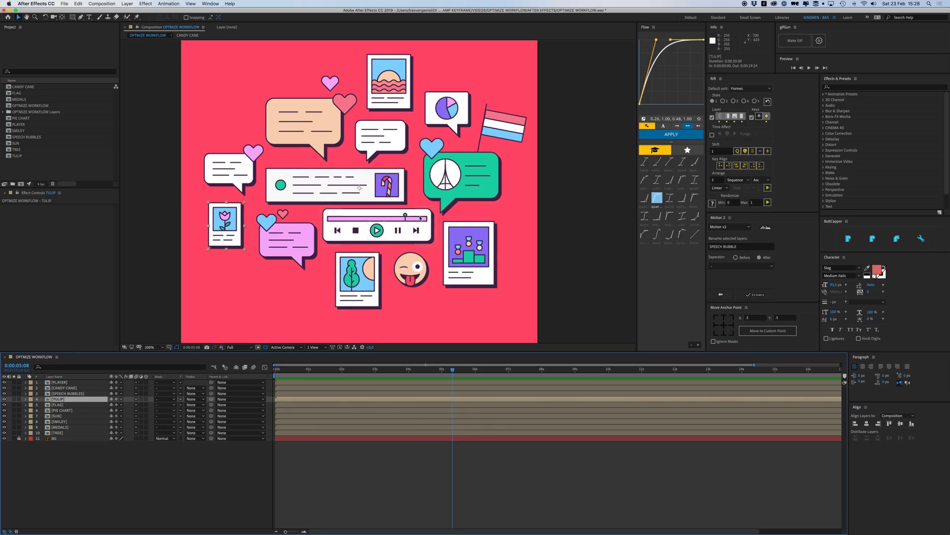
{"action": "key", "text": "comma"}
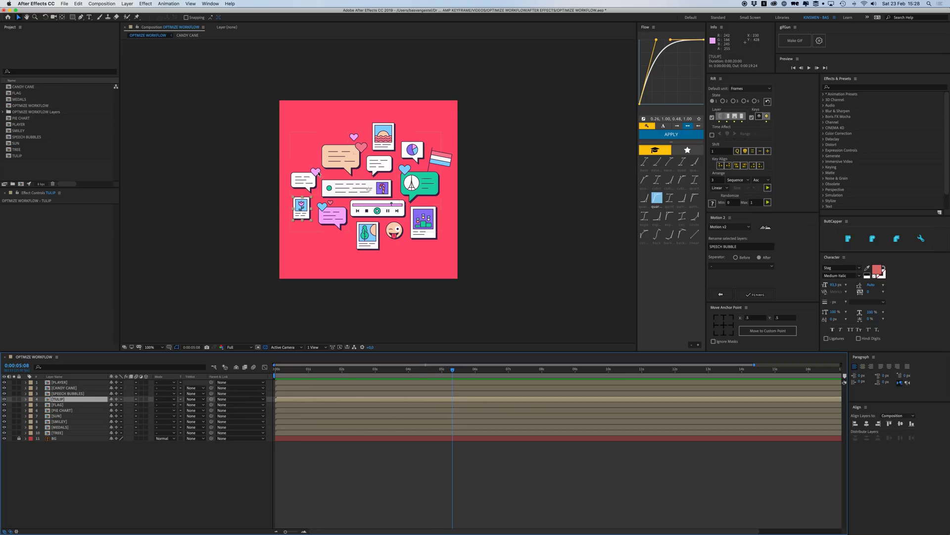
{"action": "key", "text": "period"}
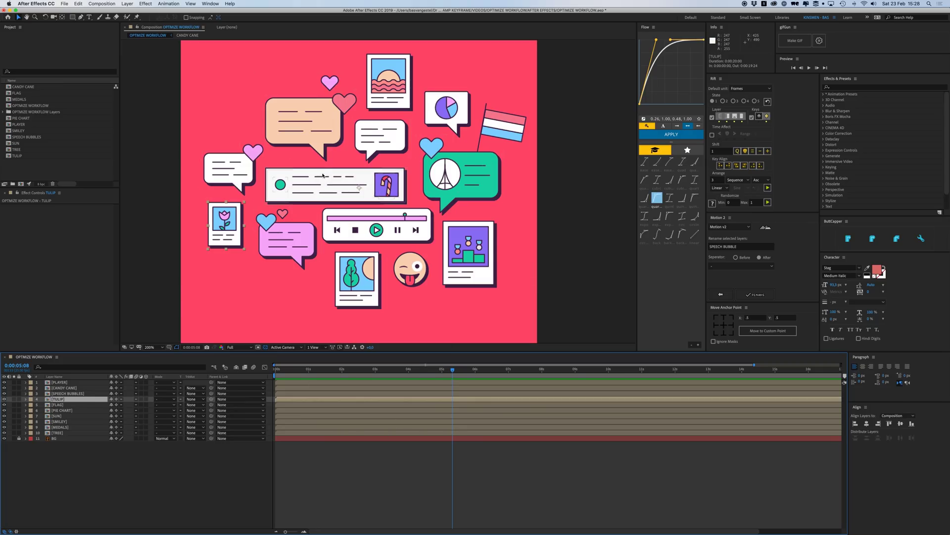
{"action": "double_click", "coordinate": [226, 221]}
{"action": "scroll", "coordinate": [312, 227], "scroll_direction": "left", "scroll_amount": 3}
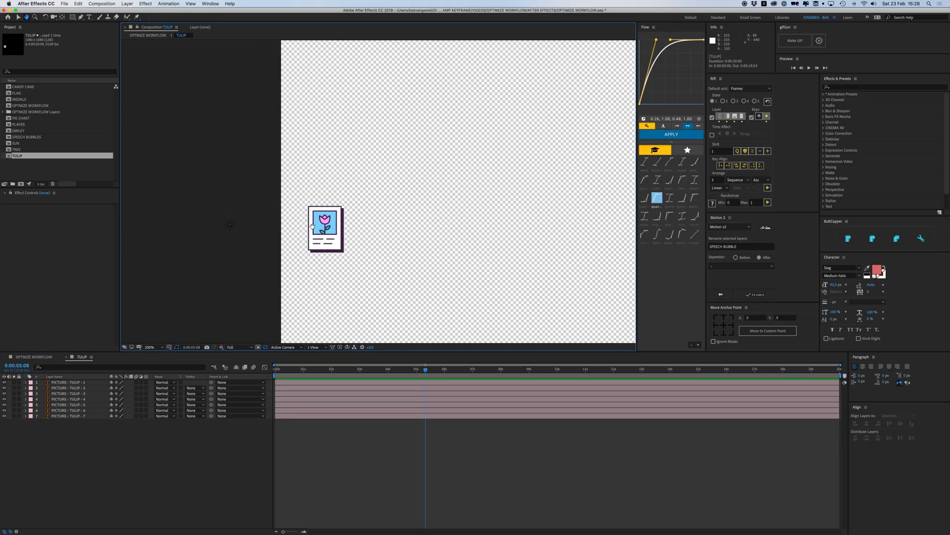
{"action": "key", "text": "period"}
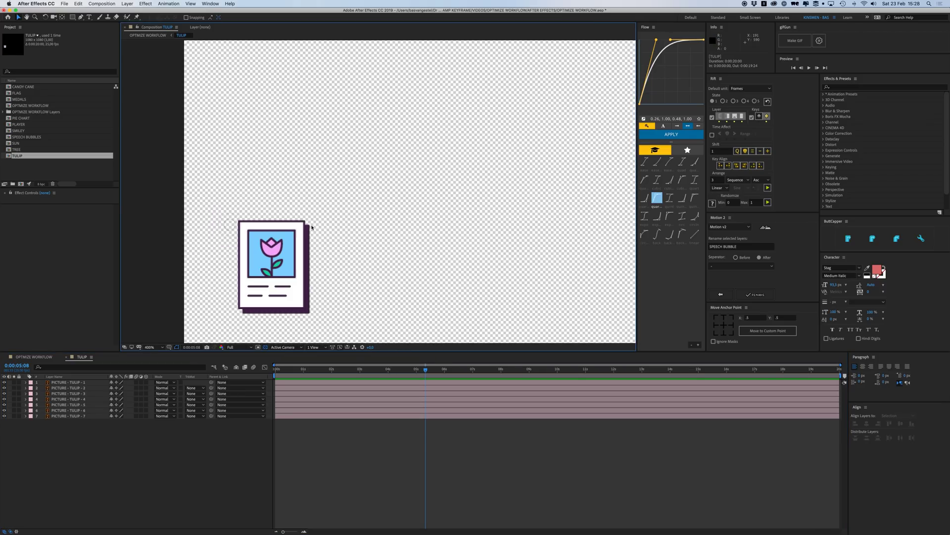
{"action": "left_click", "coordinate": [39, 358]}
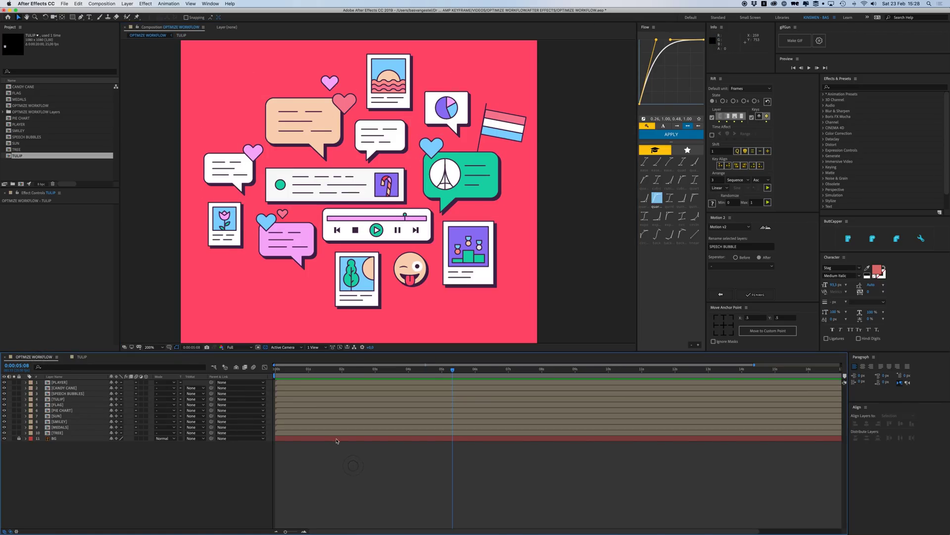
Step: Try moving the TULIP picture slightly down and to the left in the composition, and undo the move
{"action": "left_click", "coordinate": [63, 405]}
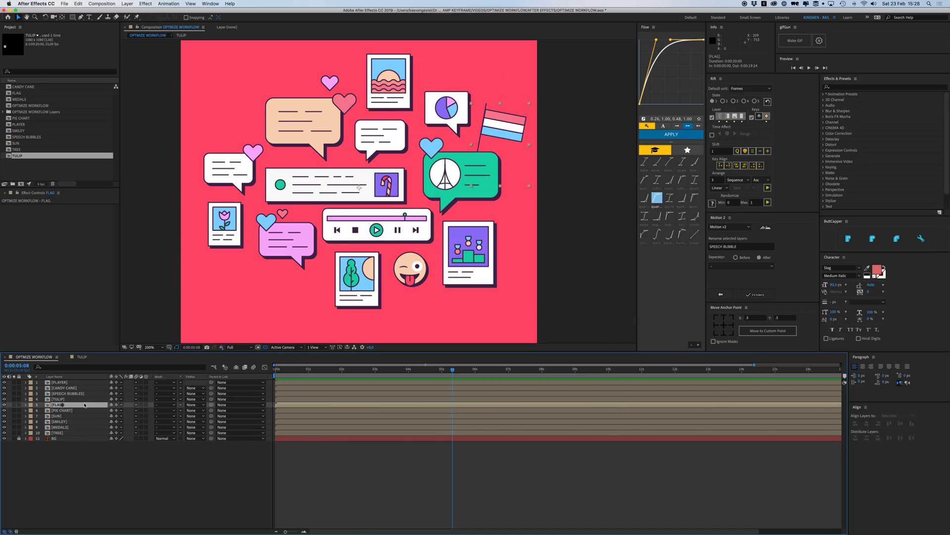
{"action": "left_click", "coordinate": [70, 399]}
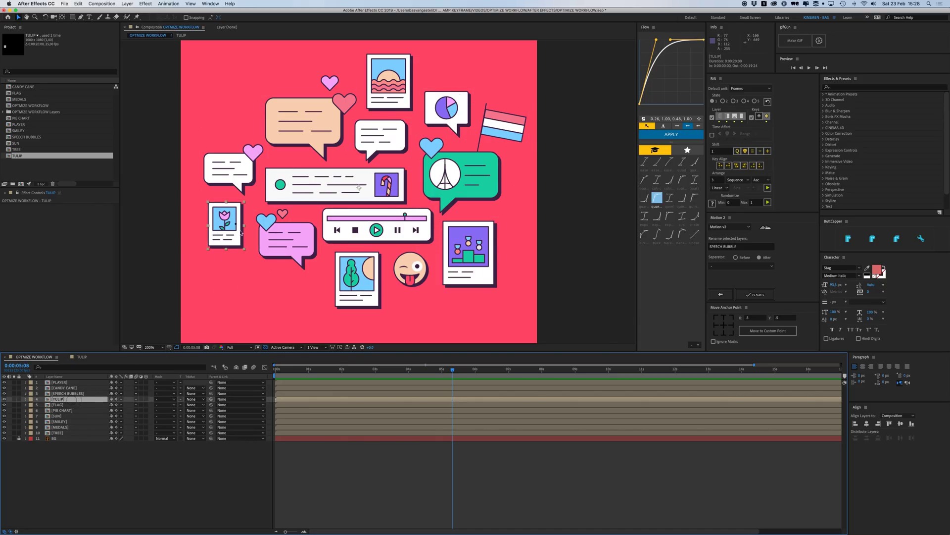
{"action": "left_click_drag", "start_coordinate": [237, 225], "coordinate": [228, 237]}
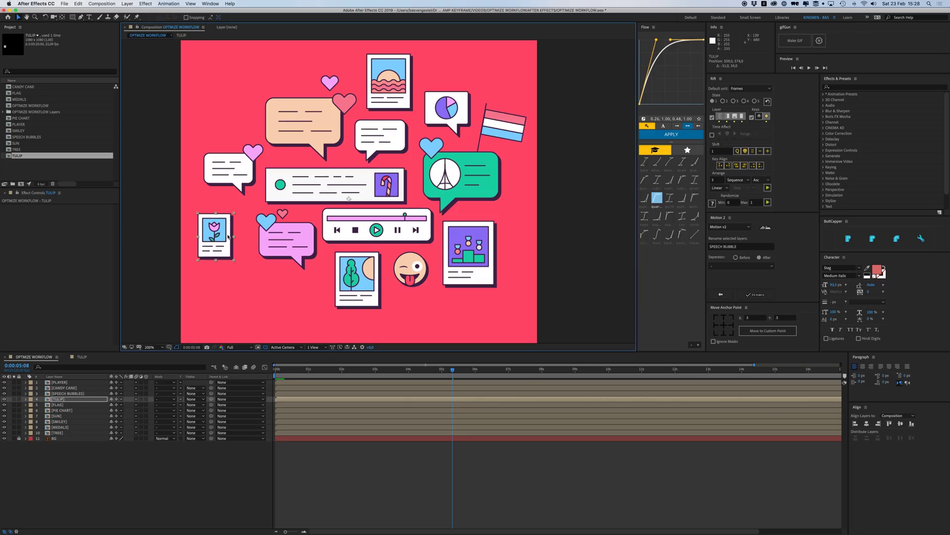
{"action": "key", "text": "super+z"}
{"action": "left_click", "coordinate": [94, 176]}
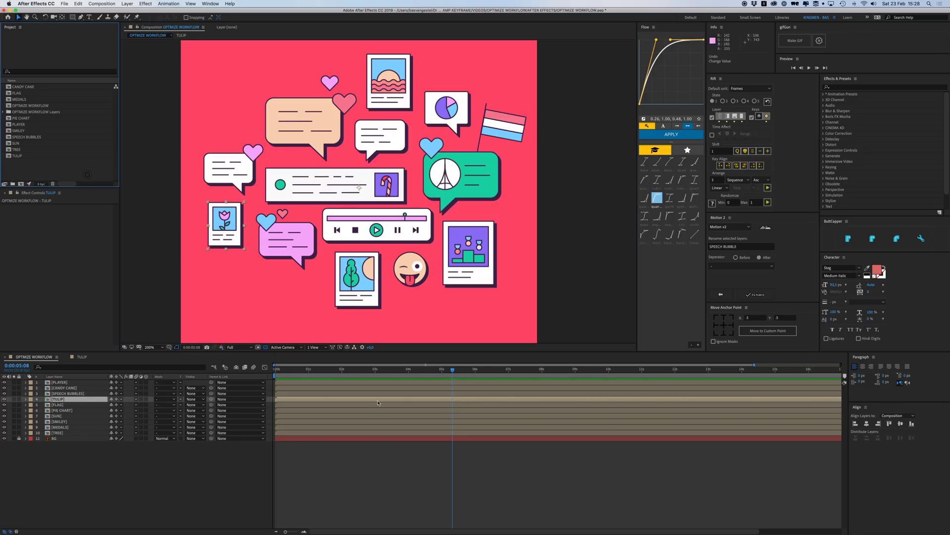
{"action": "left_click", "coordinate": [382, 452]}
{"action": "left_click", "coordinate": [60, 170]}
{"action": "left_click_drag", "start_coordinate": [60, 170], "coordinate": [30, 84]}
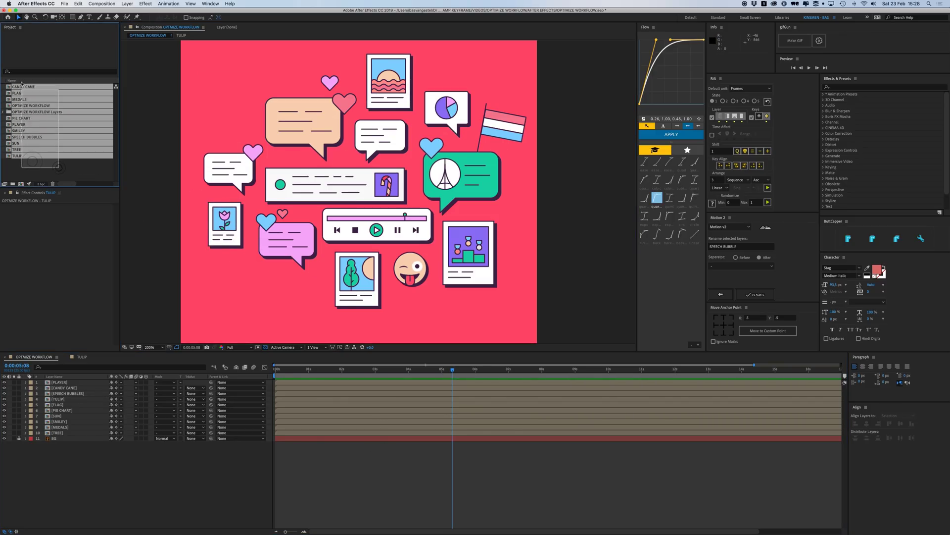
{"action": "left_click", "coordinate": [54, 171]}
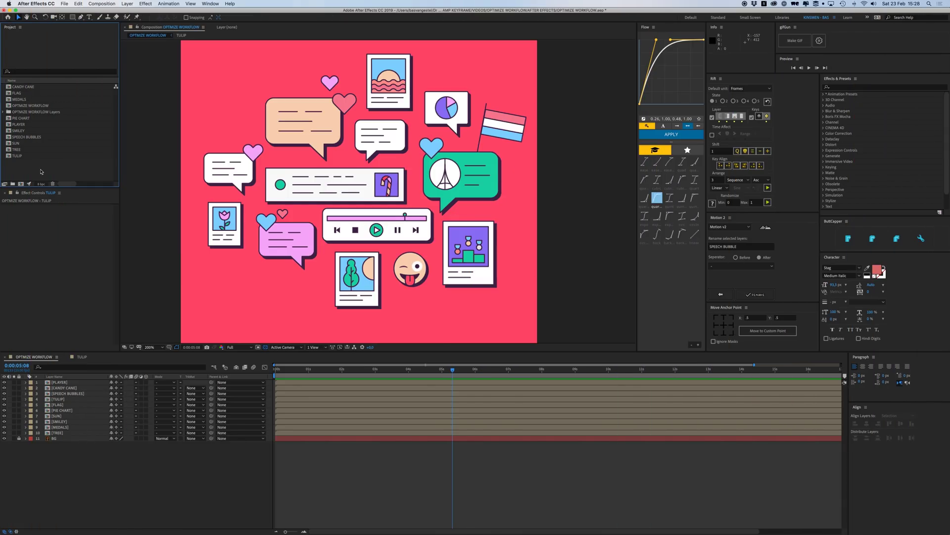
{"action": "left_click_drag", "start_coordinate": [40, 172], "coordinate": [48, 84]}
{"action": "left_click", "coordinate": [43, 168]}
{"action": "left_click_drag", "start_coordinate": [44, 168], "coordinate": [47, 85]}
{"action": "left_click", "coordinate": [34, 167]}
Step: Examine the Illustrator layer files in the OPTIMIZE WORKFLOW Layers folder and the compositions listed in the project
{"action": "left_click", "coordinate": [27, 113]}
{"action": "double_click", "coordinate": [29, 114]}
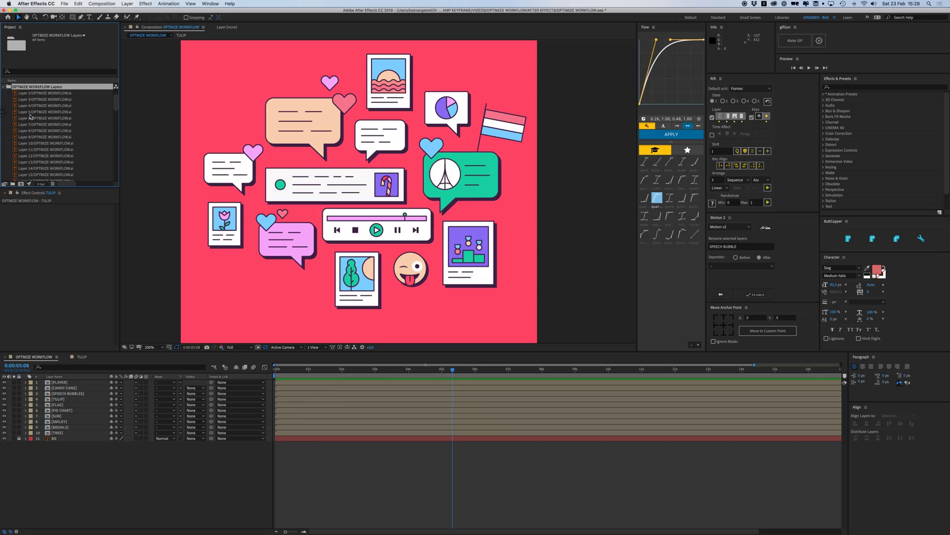
{"action": "left_click", "coordinate": [30, 105]}
{"action": "scroll", "coordinate": [48, 137], "scroll_direction": "down", "scroll_amount": 15}
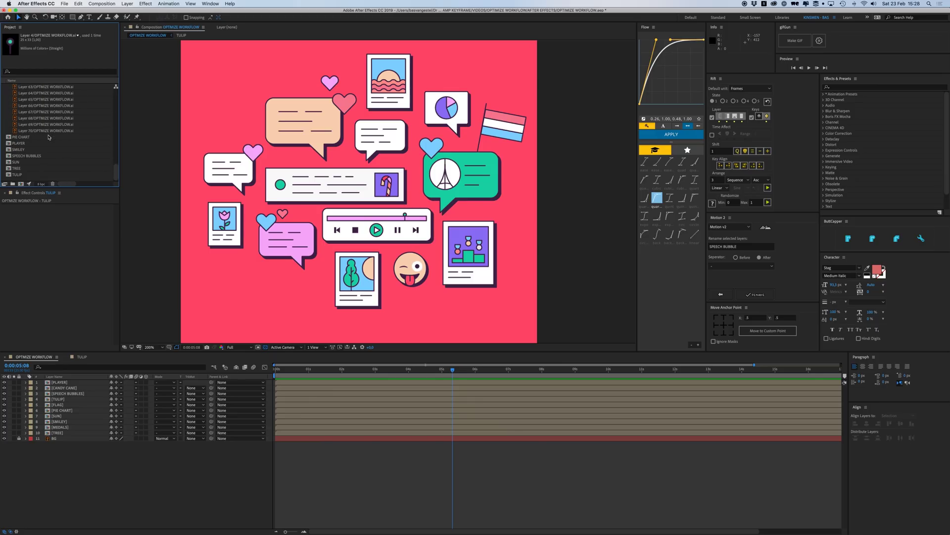
{"action": "scroll", "coordinate": [48, 137], "scroll_direction": "up", "scroll_amount": 15}
{"action": "left_click", "coordinate": [4, 112]}
{"action": "left_click", "coordinate": [35, 112]}
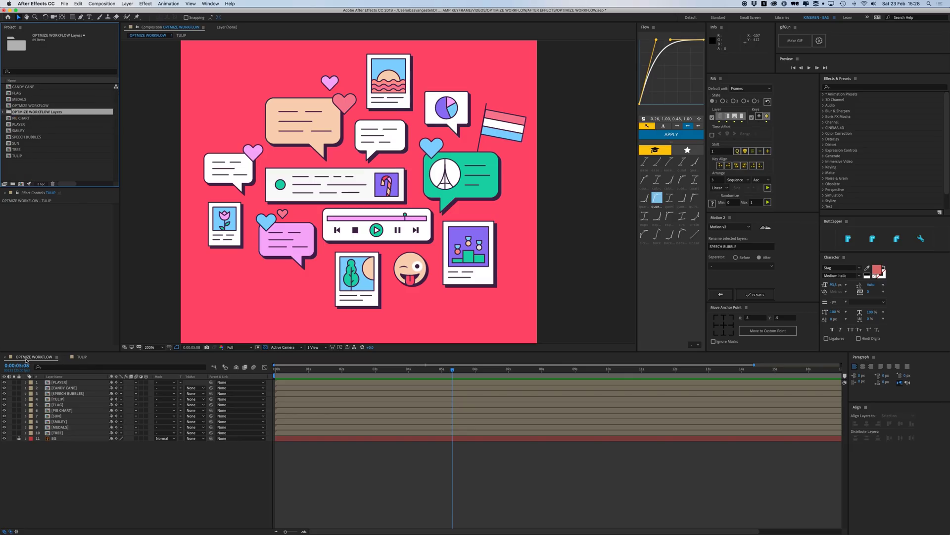
{"action": "left_click", "coordinate": [26, 105]}
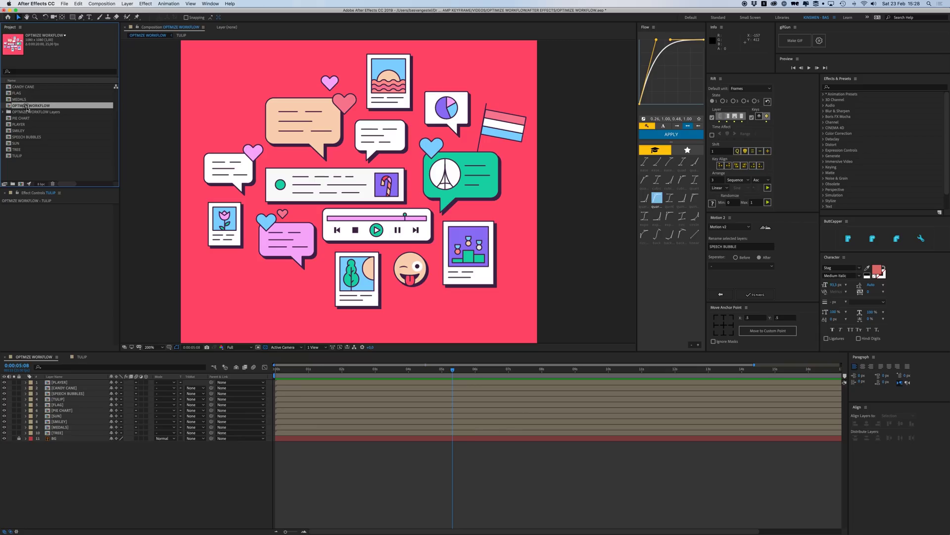
{"action": "left_click_drag", "start_coordinate": [43, 174], "coordinate": [22, 84]}
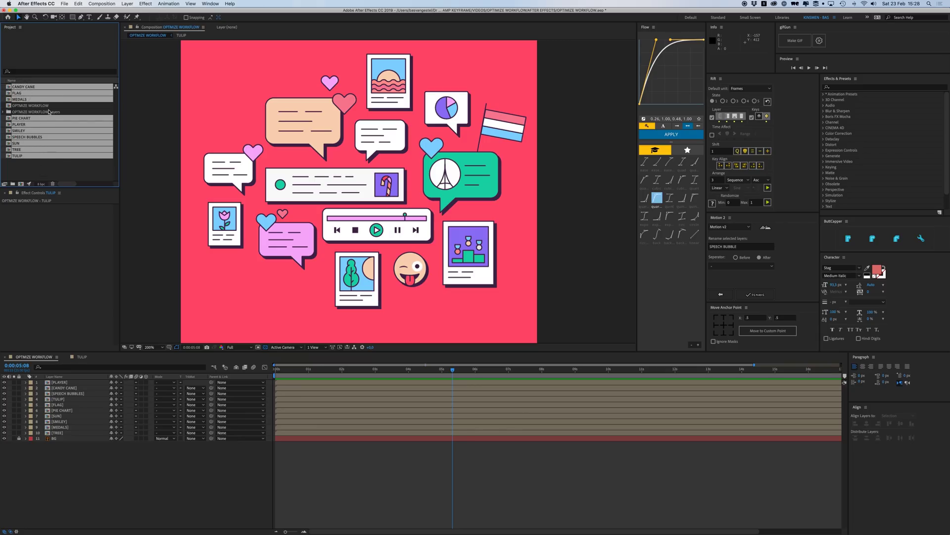
Step: Close the TULIP composition and create a new project folder named COMPS
{"action": "left_click", "coordinate": [65, 356]}
{"action": "left_click", "coordinate": [48, 168]}
{"action": "left_click", "coordinate": [14, 184]}
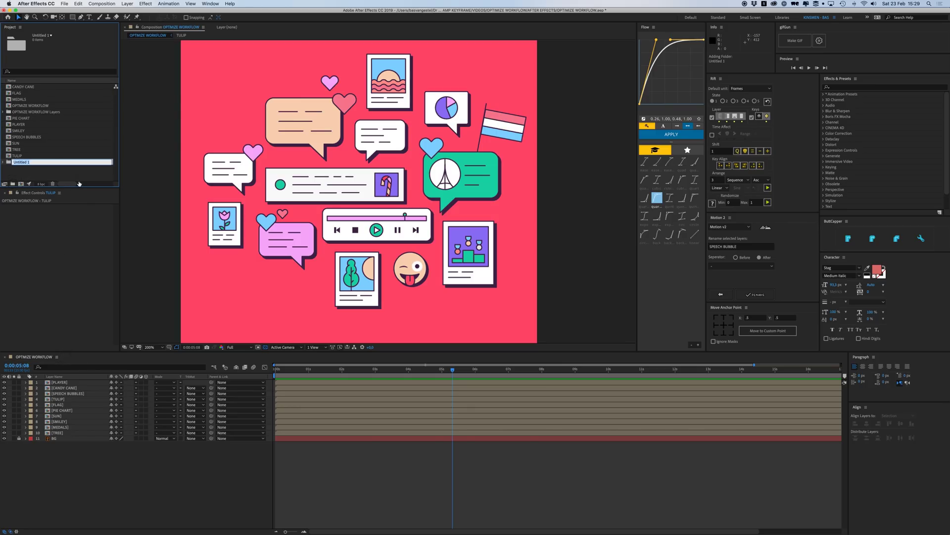
{"action": "type", "text": "COMPS"}
{"action": "key", "text": "Return"}
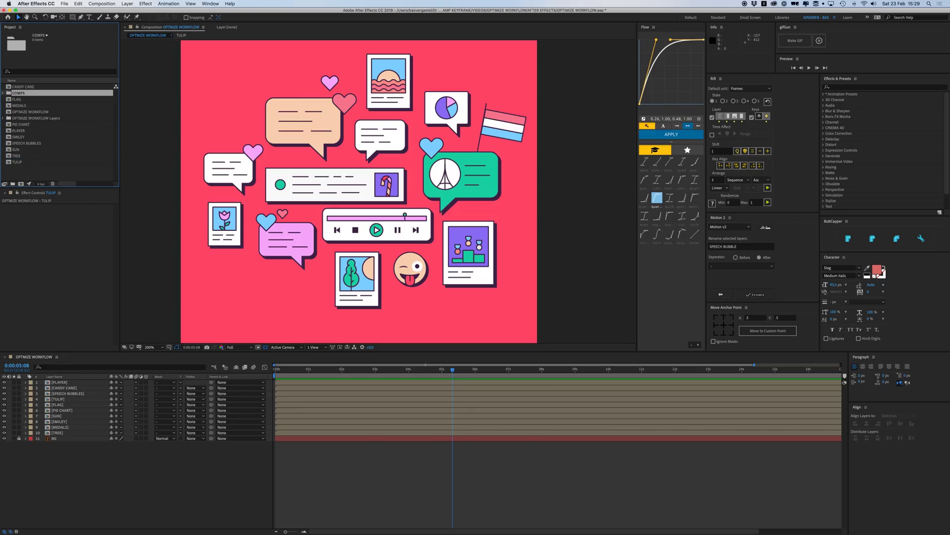
Step: Move all object pre-compositions, from CANDY CANE through TULIP, into the COMPS folder, leaving OPTIMIZE WORKFLOW outside
{"action": "left_click_drag", "start_coordinate": [23, 88], "coordinate": [23, 93]}
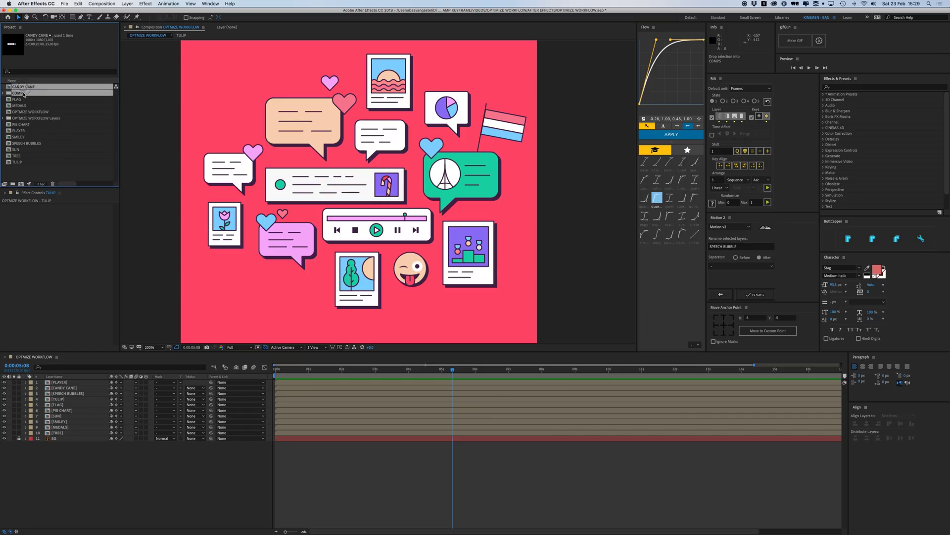
{"action": "left_click", "coordinate": [23, 94]}
{"action": "left_click", "coordinate": [22, 99], "text": "shift"}
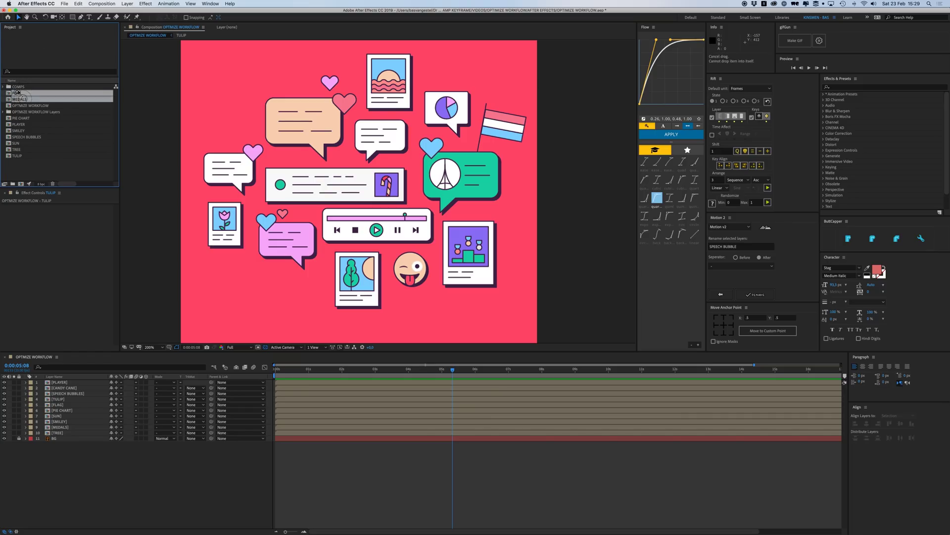
{"action": "left_click_drag", "start_coordinate": [23, 99], "coordinate": [19, 88]}
{"action": "left_click_drag", "start_coordinate": [34, 169], "coordinate": [22, 88]}
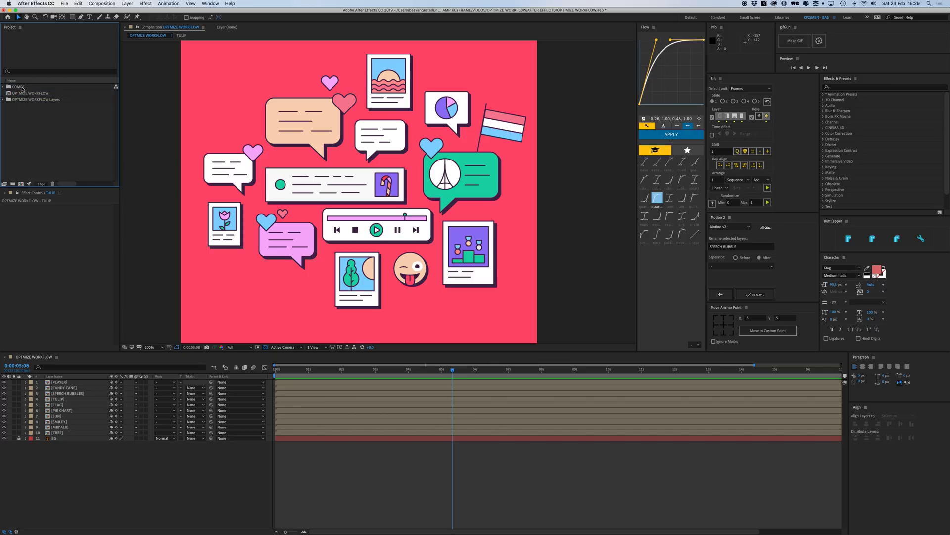
Step: Create a project folder named ARTWORK and move the OPTIMIZE WORKFLOW Layers folder into it
{"action": "left_click", "coordinate": [13, 183]}
{"action": "type", "text": "AR"}
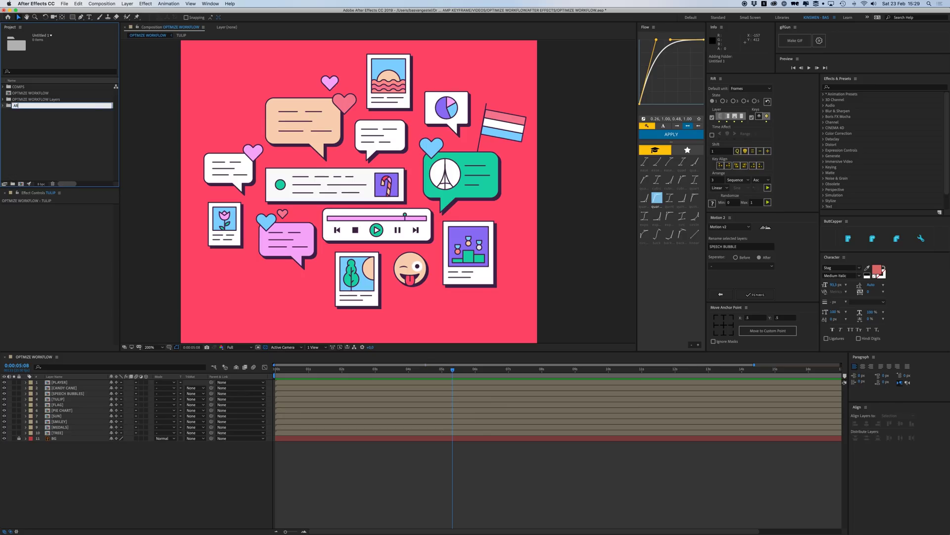
{"action": "type", "text": "TWORK"}
{"action": "key", "text": "Return"}
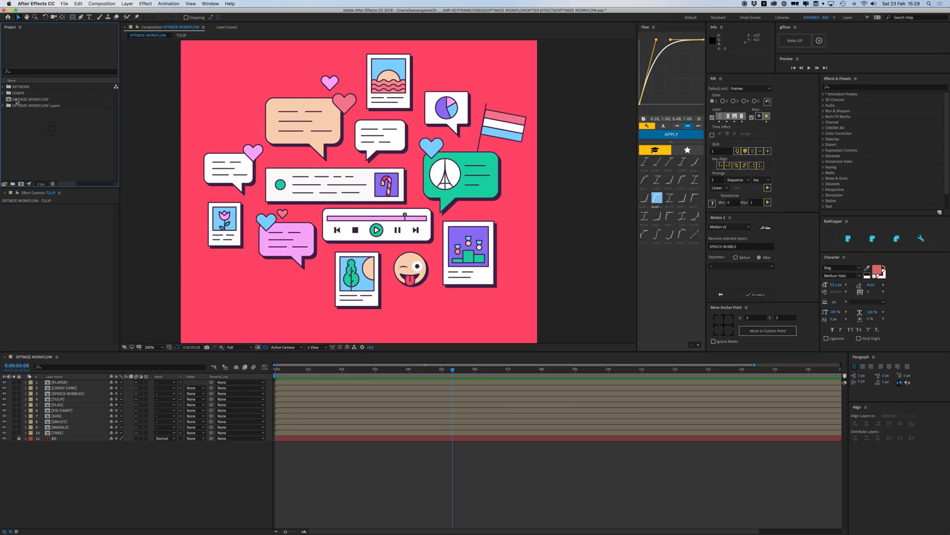
{"action": "left_click_drag", "start_coordinate": [22, 108], "coordinate": [22, 87]}
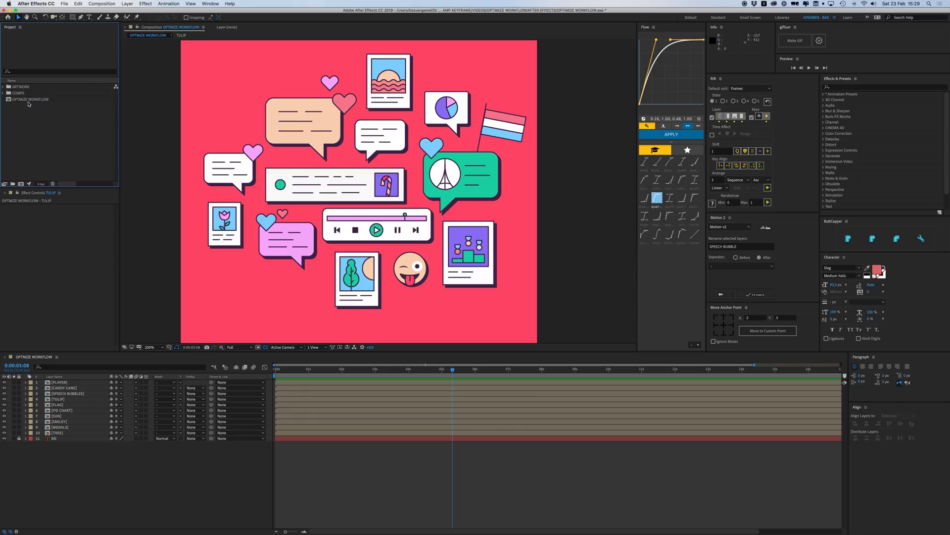
Step: Check the contents of the ARTWORK folder and the compositions stored in the COMPS folder
{"action": "left_click", "coordinate": [3, 87]}
{"action": "left_click", "coordinate": [31, 88]}
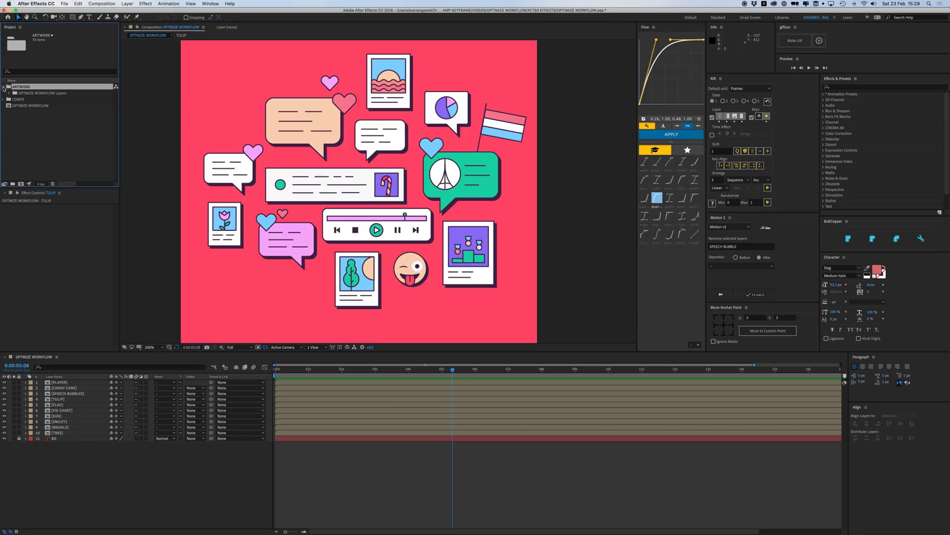
{"action": "left_click", "coordinate": [36, 119]}
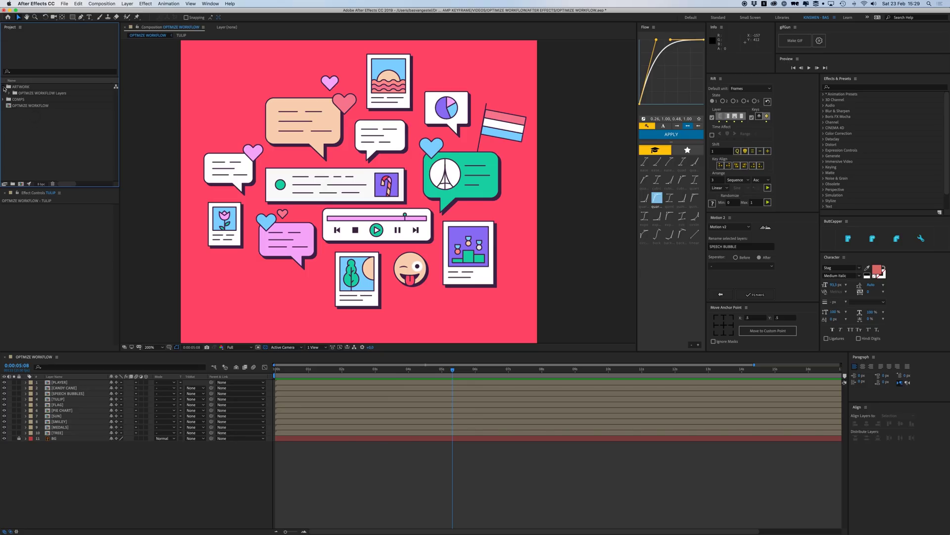
{"action": "left_click", "coordinate": [4, 87]}
{"action": "left_click", "coordinate": [3, 94]}
{"action": "left_click", "coordinate": [30, 99]}
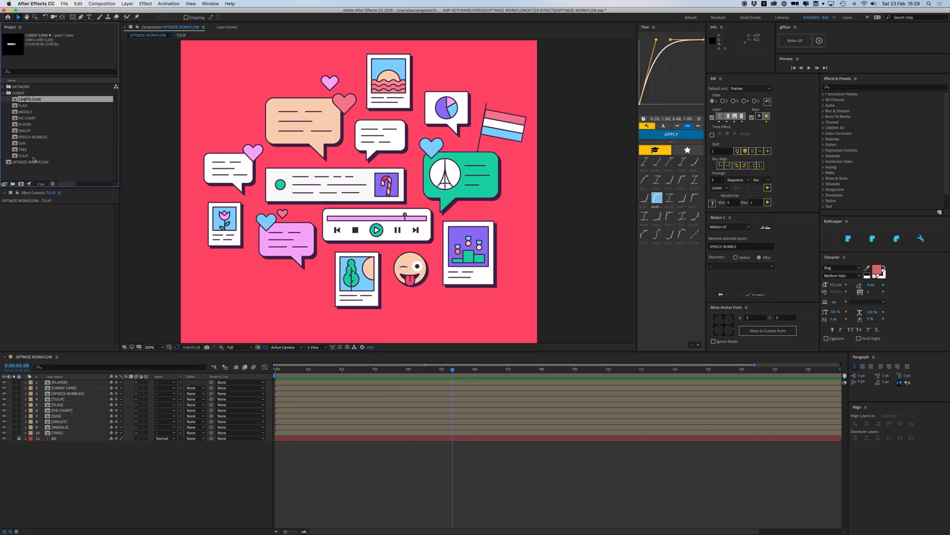
Step: Collapse the COMPS folder and select the OPTIMIZE WORKFLOW composition in the project
{"action": "left_click", "coordinate": [30, 155], "text": "shift"}
{"action": "left_click", "coordinate": [51, 172]}
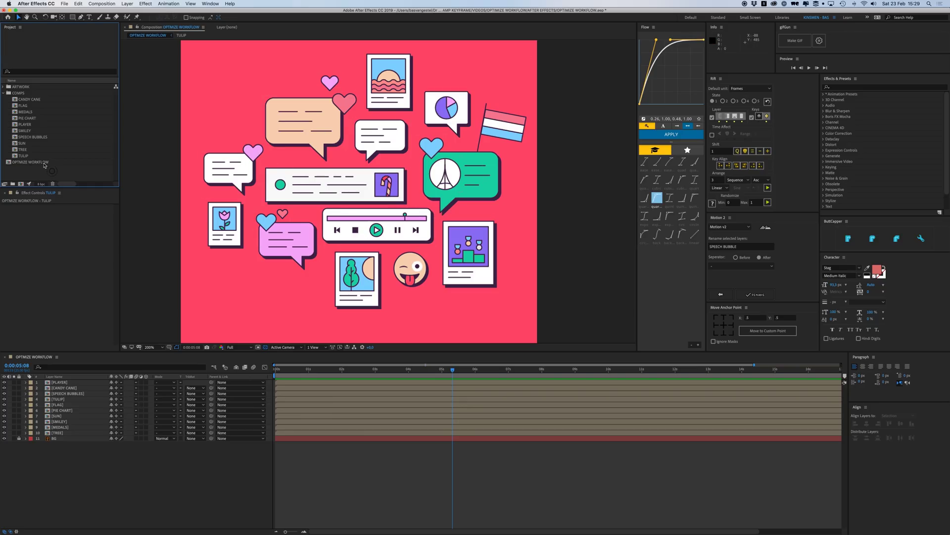
{"action": "left_click", "coordinate": [45, 163]}
{"action": "left_click", "coordinate": [4, 93]}
{"action": "left_click", "coordinate": [33, 127]}
{"action": "left_click", "coordinate": [28, 100]}
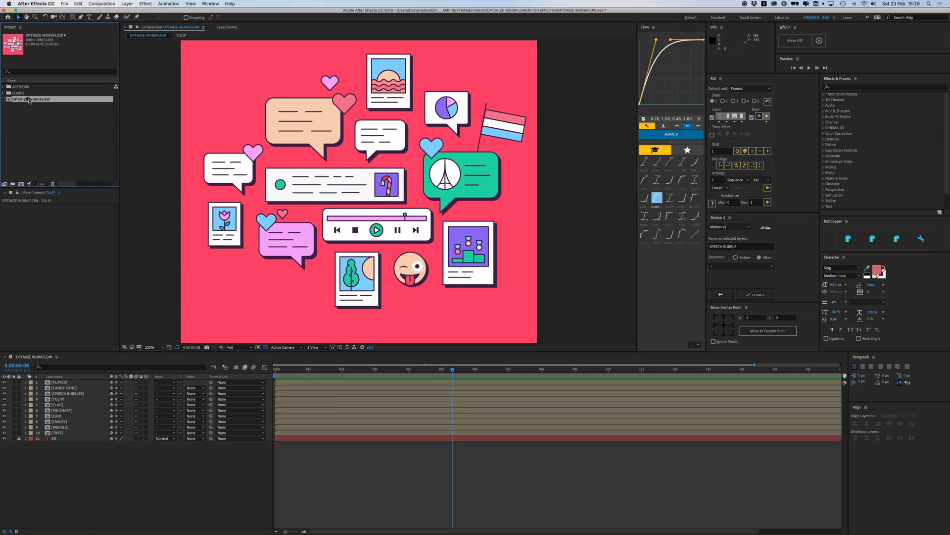
Step: Put the OPTIMIZE WORKFLOW composition into a new project folder named RENDER COMPS and expand that folder
{"action": "left_click", "coordinate": [30, 111]}
{"action": "left_click", "coordinate": [27, 101]}
{"action": "left_click", "coordinate": [23, 102]}
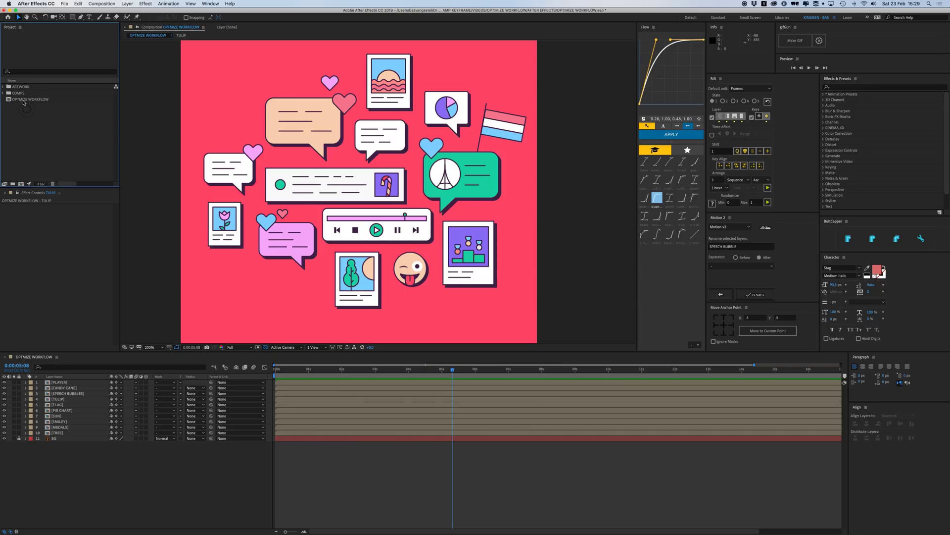
{"action": "left_click_drag", "start_coordinate": [23, 102], "coordinate": [13, 184]}
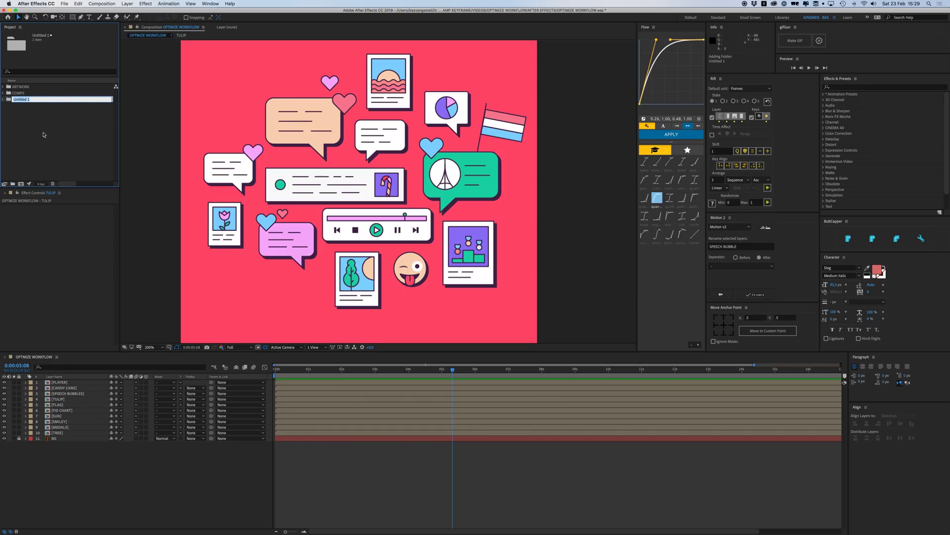
{"action": "type", "text": "RENDER COMPS"}
{"action": "key", "text": "Return"}
{"action": "left_click", "coordinate": [3, 100]}
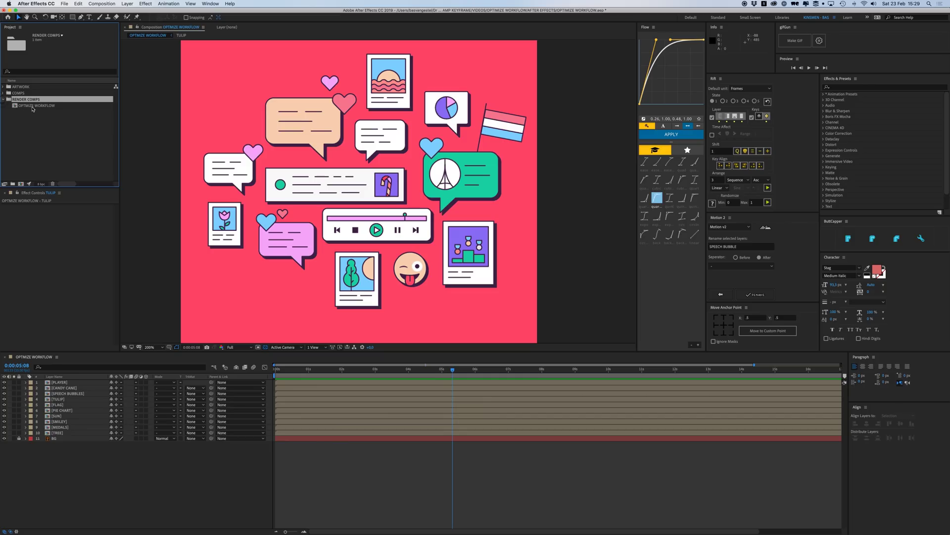
Step: Rename the OPTIMIZE WORKFLOW composition as OPTIMIZE WORKFLOW - 1080X1080 - 25FPS
{"action": "left_click", "coordinate": [31, 106]}
{"action": "key", "text": "Return"}
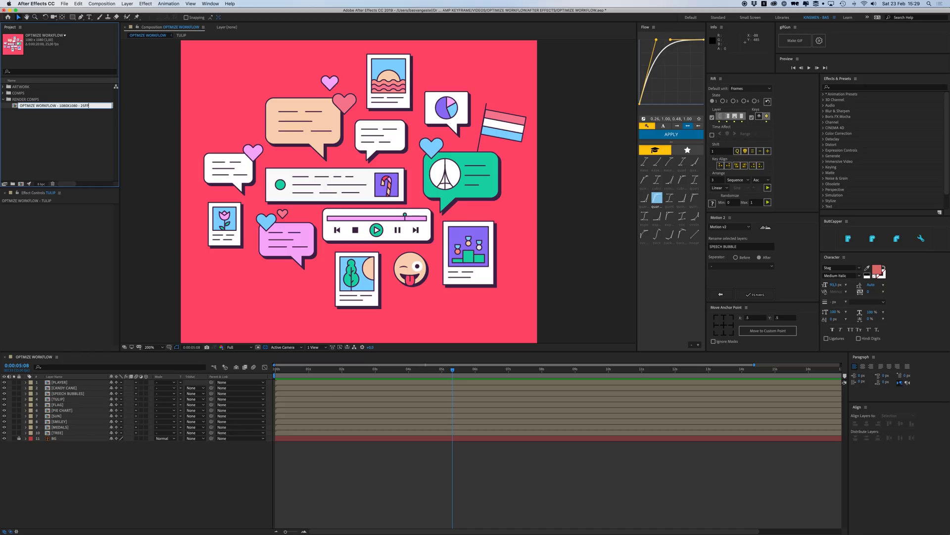
{"action": "key", "text": "Return"}
{"action": "left_click", "coordinate": [57, 121]}
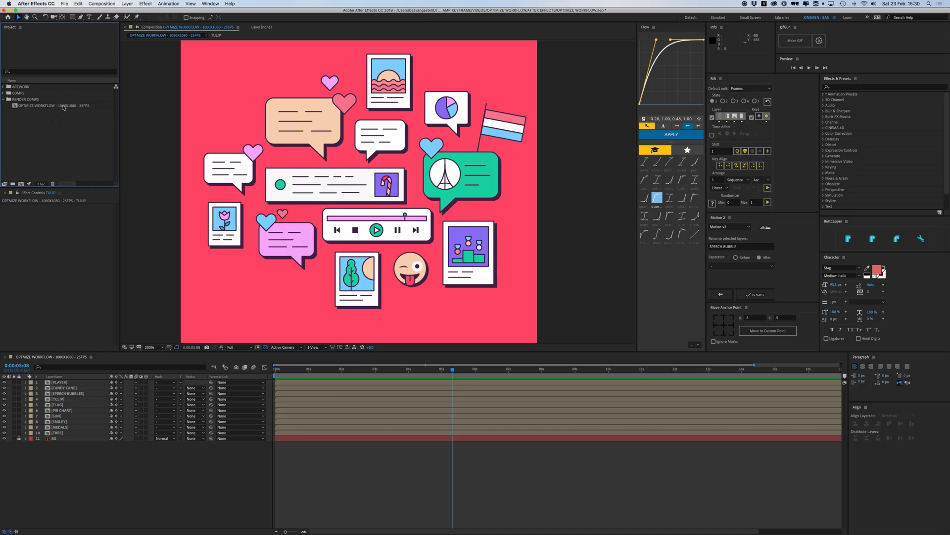
{"action": "left_click", "coordinate": [64, 108]}
{"action": "left_click", "coordinate": [61, 121]}
{"action": "left_click", "coordinate": [48, 107]}
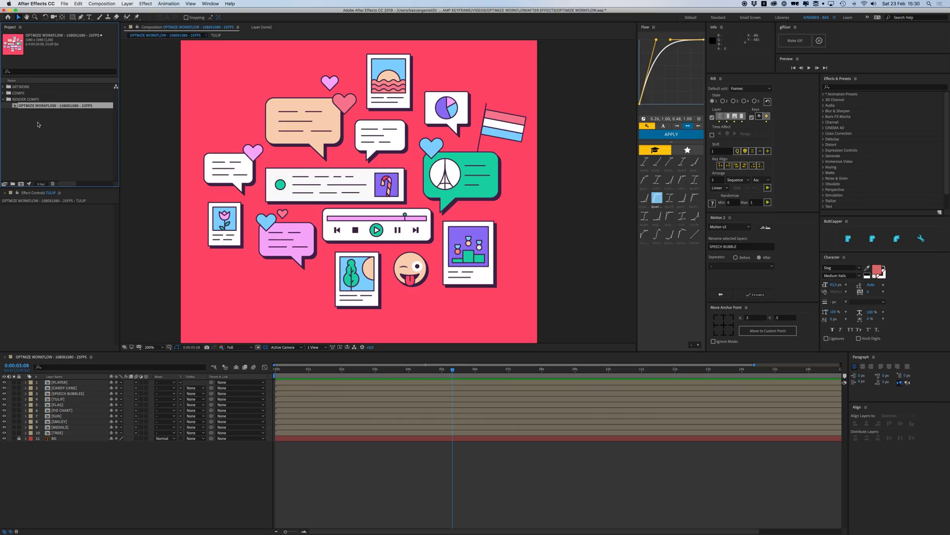
{"action": "left_click", "coordinate": [40, 125]}
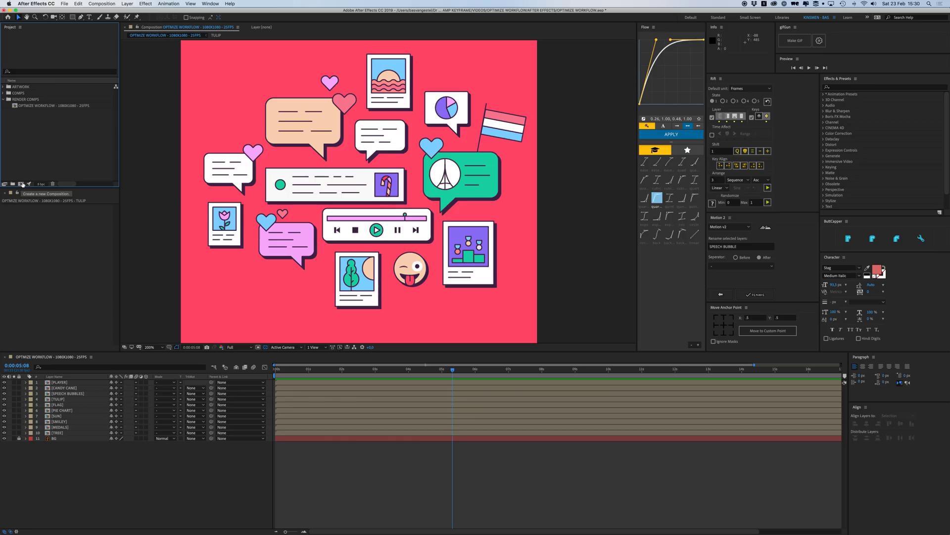
Step: Create a new composition from the UHD 4K 25 preset, with width and height both set to 2160 px
{"action": "left_click", "coordinate": [21, 183]}
{"action": "left_click", "coordinate": [338, 185]}
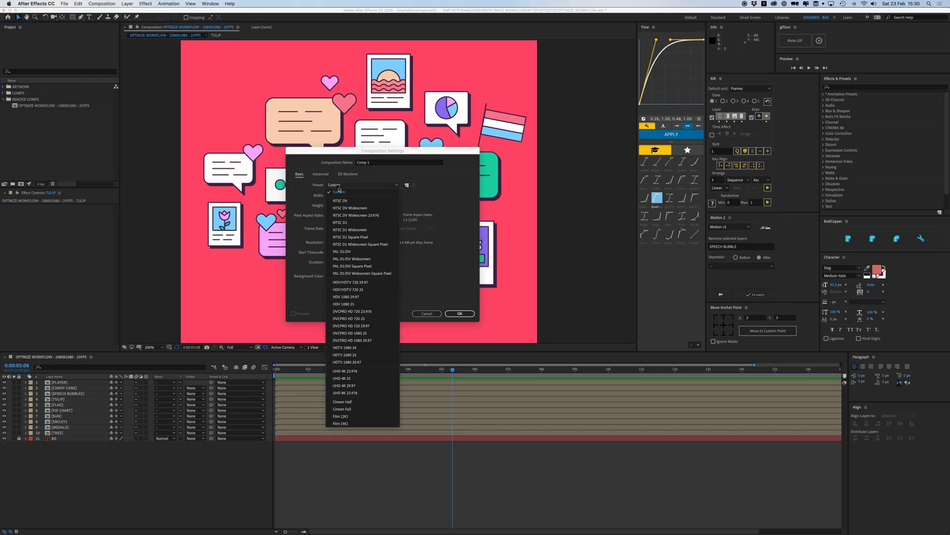
{"action": "left_click", "coordinate": [357, 381]}
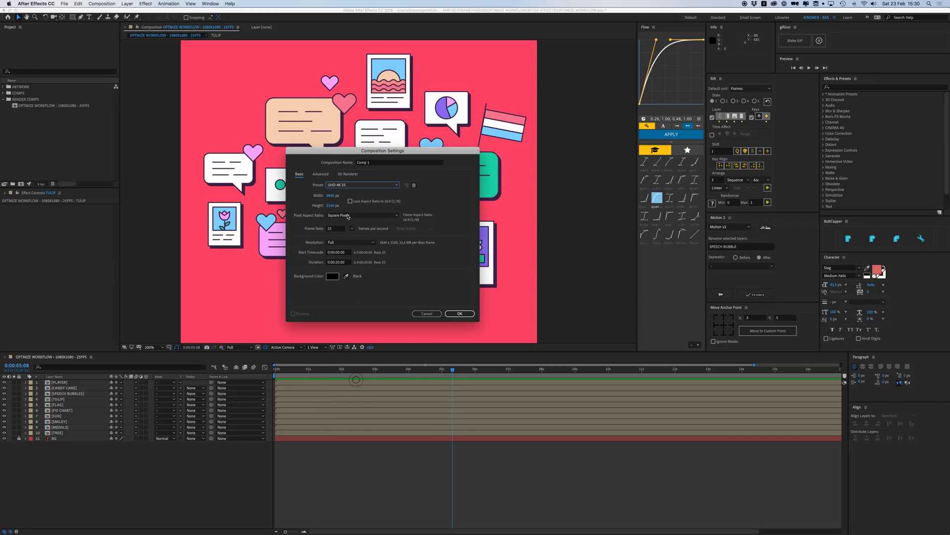
{"action": "left_click", "coordinate": [332, 205]}
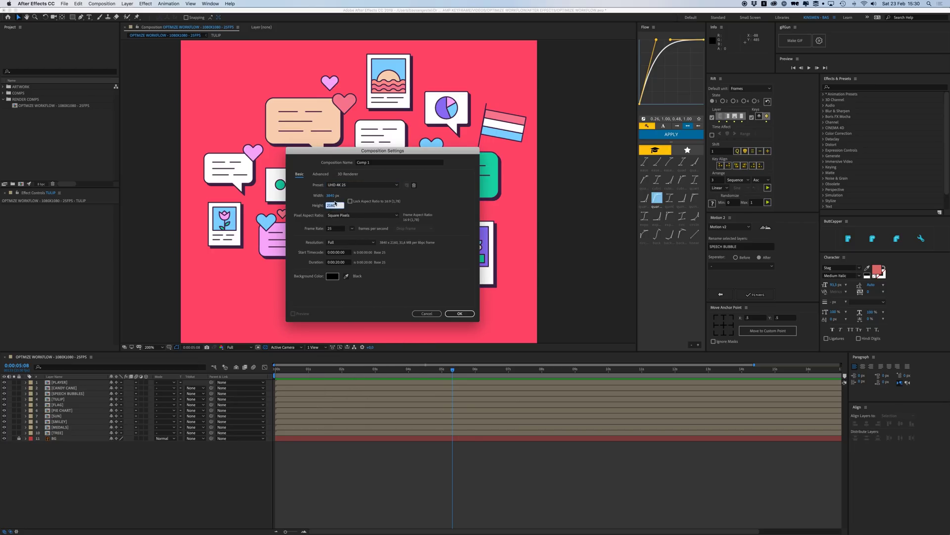
{"action": "left_click", "coordinate": [335, 196]}
{"action": "type", "text": "2160"}
{"action": "left_click", "coordinate": [460, 314]}
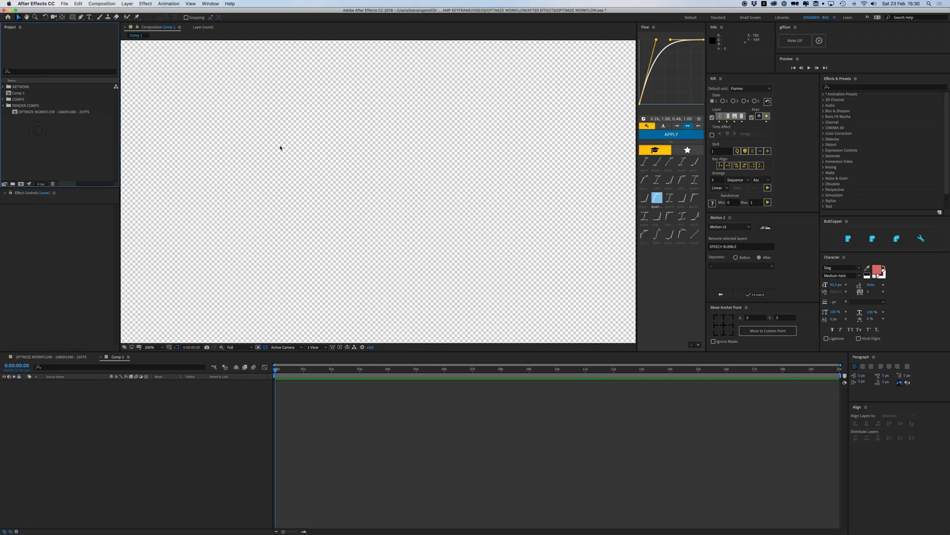
Step: Add the OPTIMIZE WORKFLOW - 1080X1080 - 25FPS composition as a layer in the new square composition
{"action": "left_click", "coordinate": [282, 144]}
{"action": "key", "text": "comma"}
{"action": "key", "text": "comma"}
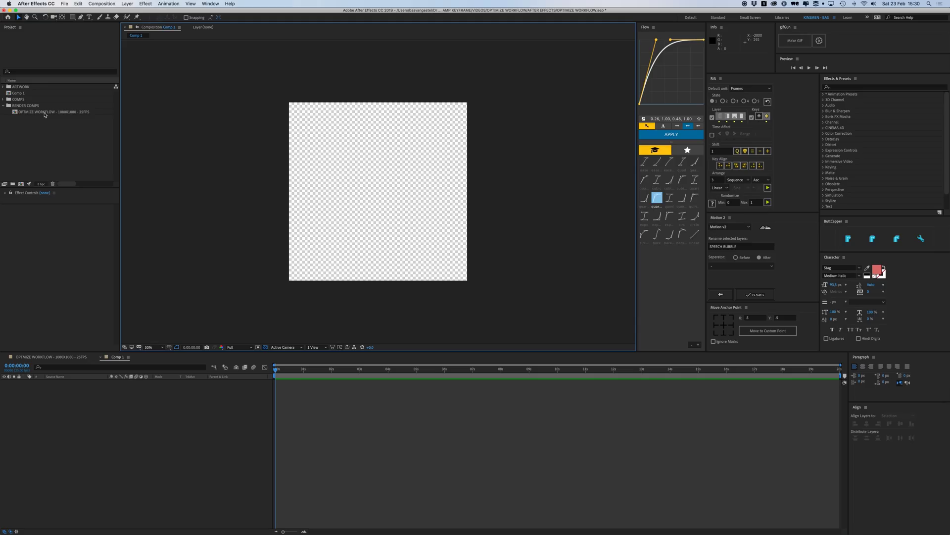
{"action": "left_click_drag", "start_coordinate": [44, 114], "coordinate": [196, 325]}
{"action": "left_click_drag", "start_coordinate": [194, 407], "coordinate": [196, 407]}
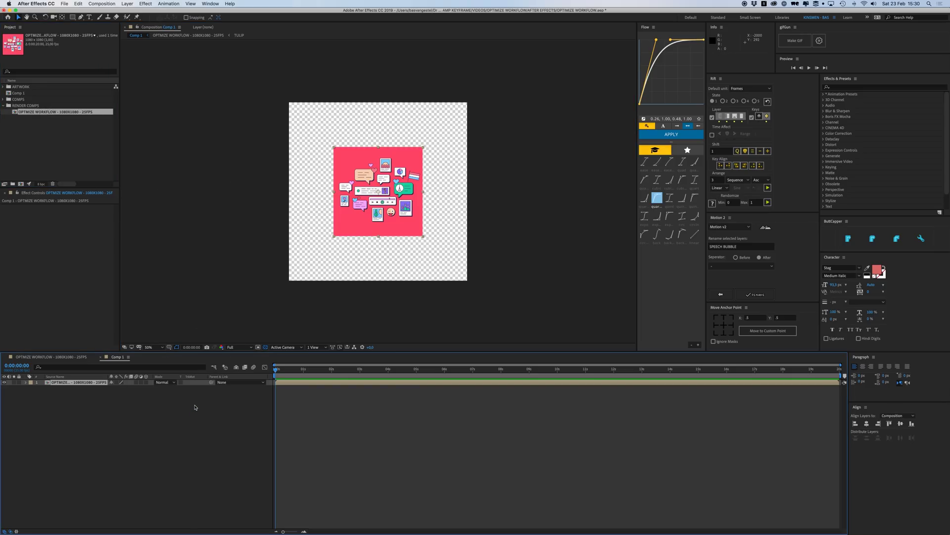
Step: Scale the nested 1080X1080 composition layer to 200% and collapse its transformations
{"action": "left_click", "coordinate": [116, 382]}
{"action": "key", "text": "s"}
{"action": "left_click", "coordinate": [120, 388]}
{"action": "key", "text": "Return"}
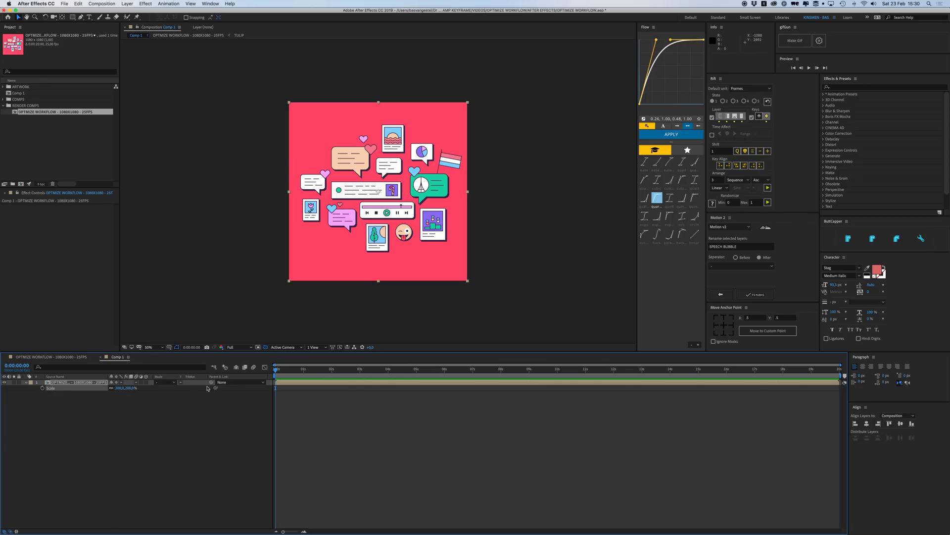
{"action": "left_click", "coordinate": [384, 408]}
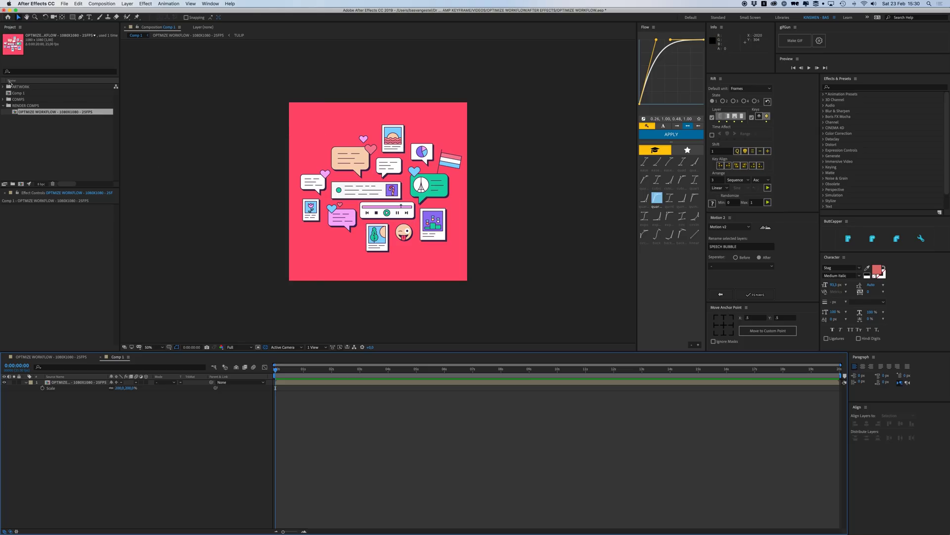
Step: Move Comp 1 into the RENDER COMPS folder and rename it OPTIMIZE WORKFLOW - 2160X2160 - 25FPS
{"action": "left_click_drag", "start_coordinate": [20, 94], "coordinate": [33, 107]}
{"action": "left_click", "coordinate": [36, 113]}
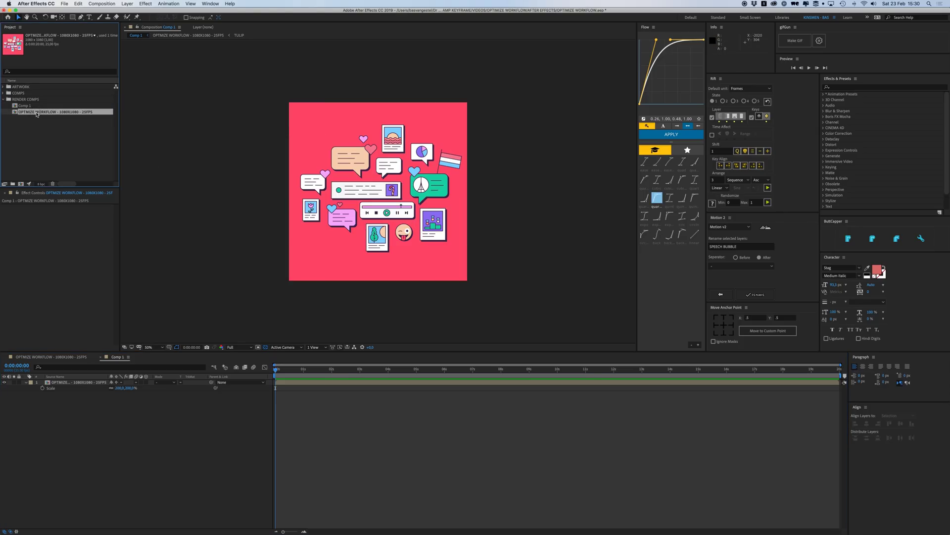
{"action": "key", "text": "Return"}
{"action": "key", "text": "super+c"}
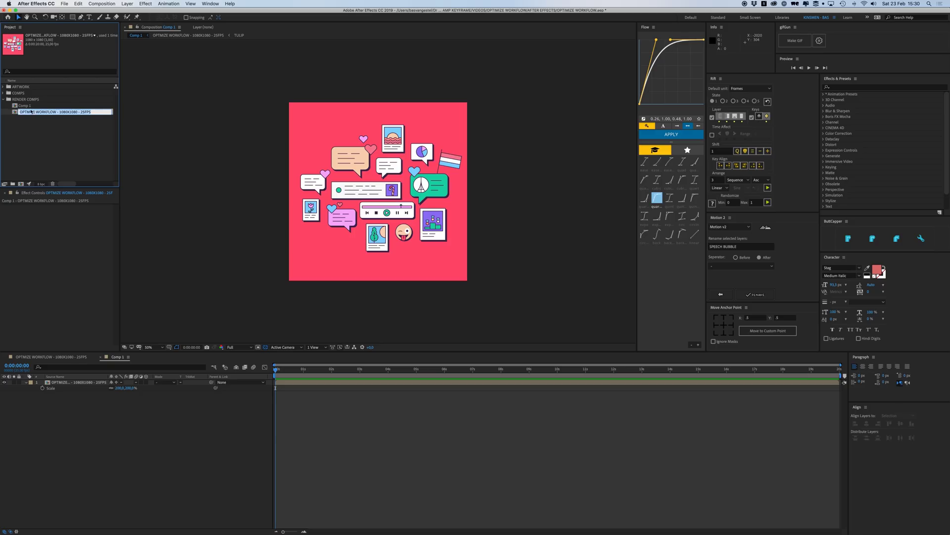
{"action": "left_click", "coordinate": [25, 106]}
{"action": "key", "text": "Return"}
{"action": "key", "text": "super+v"}
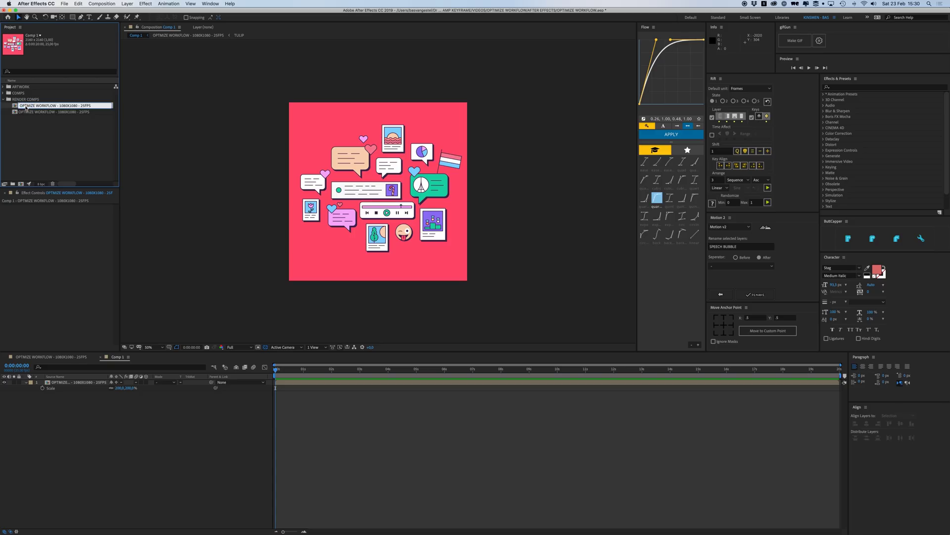
{"action": "left_click", "coordinate": [63, 106]}
{"action": "type", "text": "2160X2160"}
{"action": "left_click", "coordinate": [91, 133]}
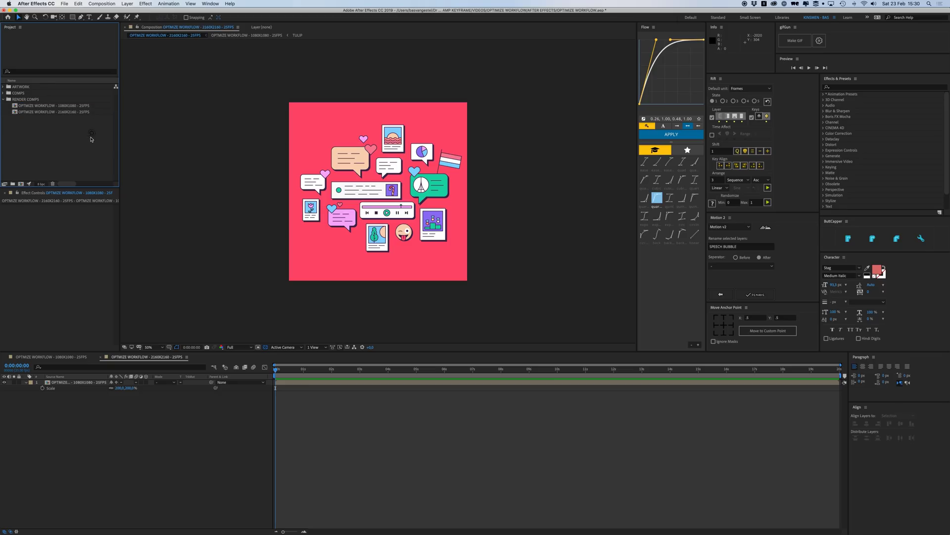
Step: Close the 2160X2160 composition and collapse the RENDER COMPS folder in the project
{"action": "left_click", "coordinate": [172, 400]}
{"action": "left_click", "coordinate": [102, 359]}
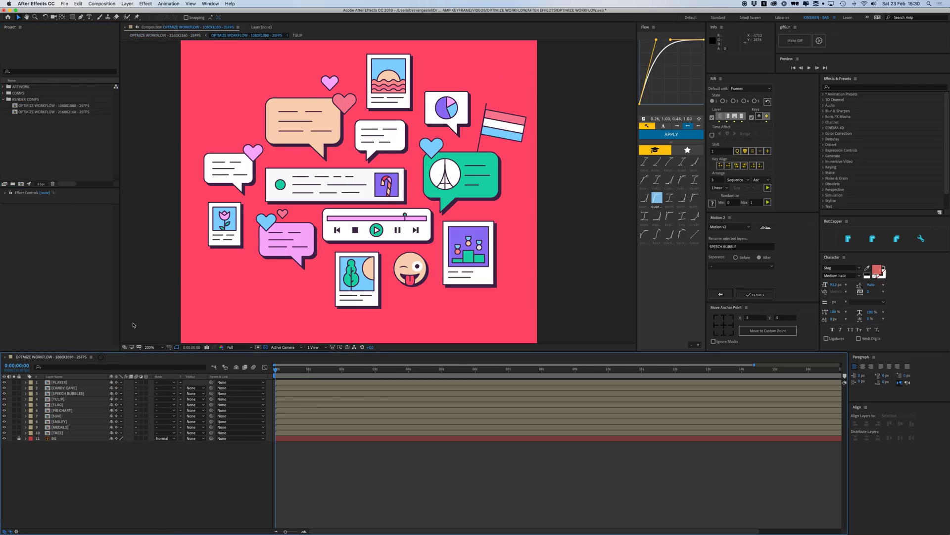
{"action": "left_click", "coordinate": [3, 99]}
{"action": "left_click_drag", "start_coordinate": [56, 125], "coordinate": [30, 94]}
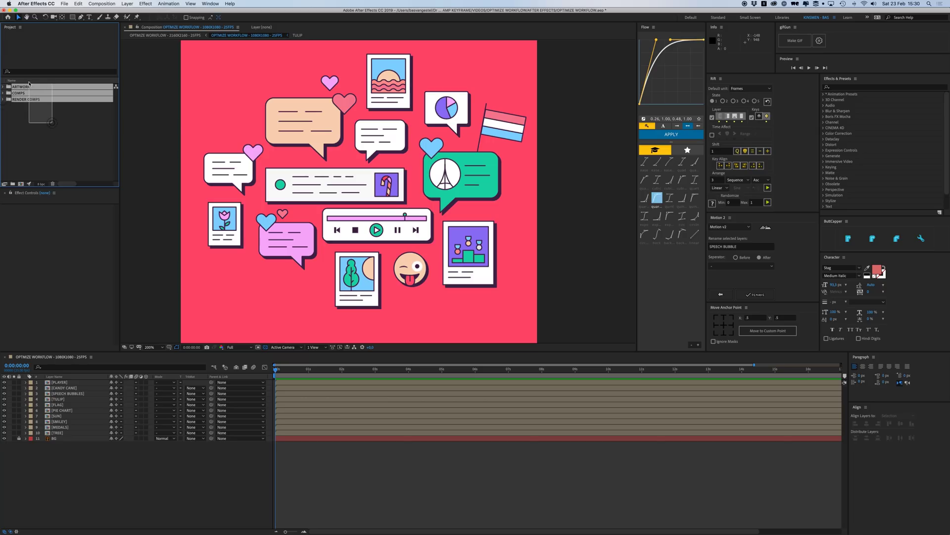
{"action": "left_click", "coordinate": [55, 120]}
{"action": "left_click", "coordinate": [369, 462]}
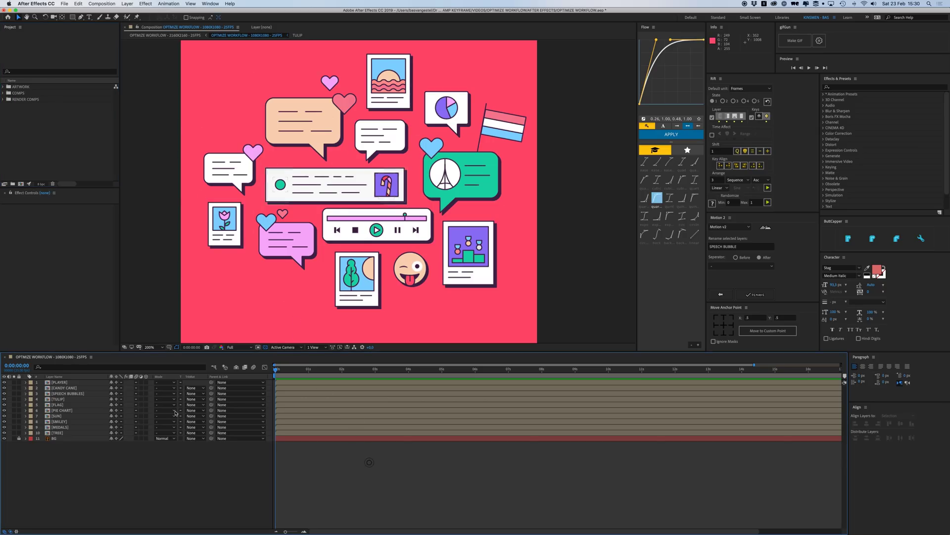
{"action": "left_click", "coordinate": [70, 382]}
{"action": "left_click", "coordinate": [69, 434], "text": "shift"}
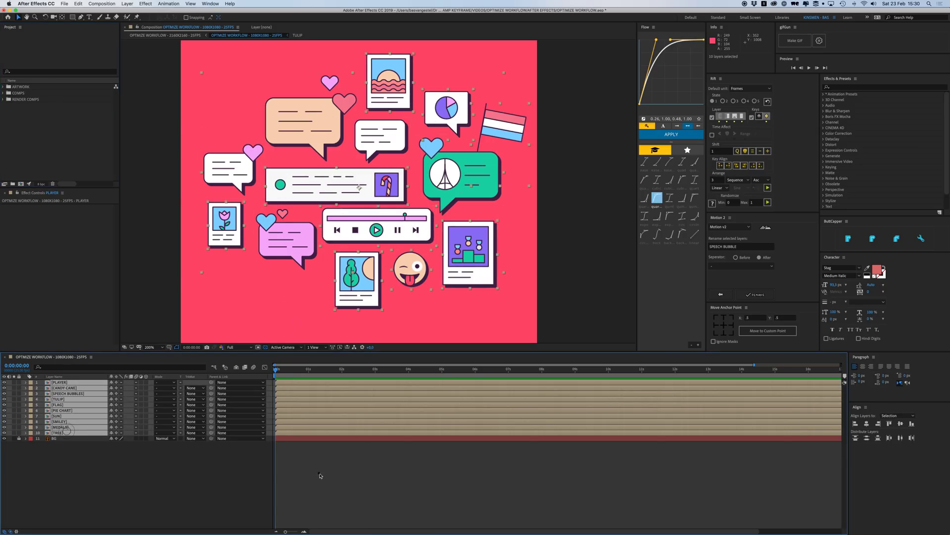
{"action": "key", "text": "super+shift+a"}
{"action": "left_click", "coordinate": [68, 433]}
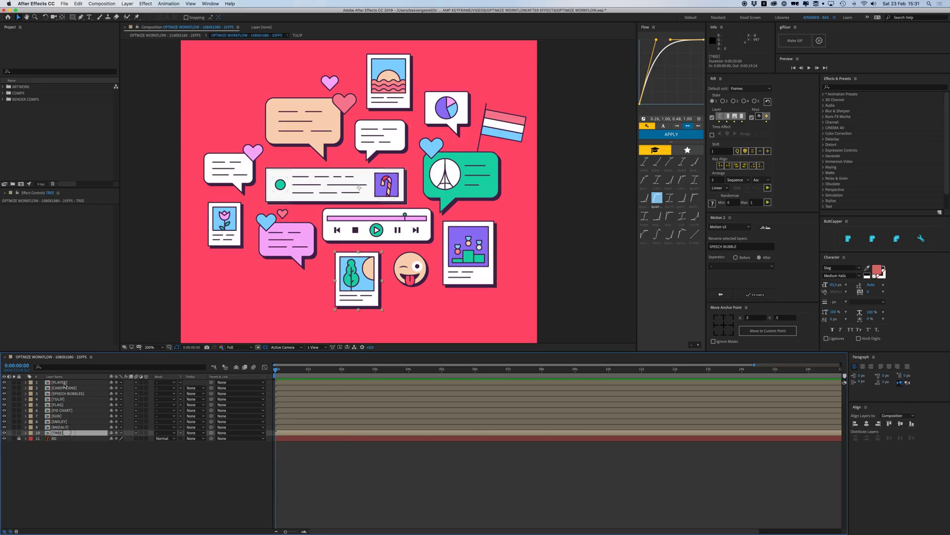
{"action": "key", "text": "super+a"}
{"action": "left_click", "coordinate": [331, 480]}
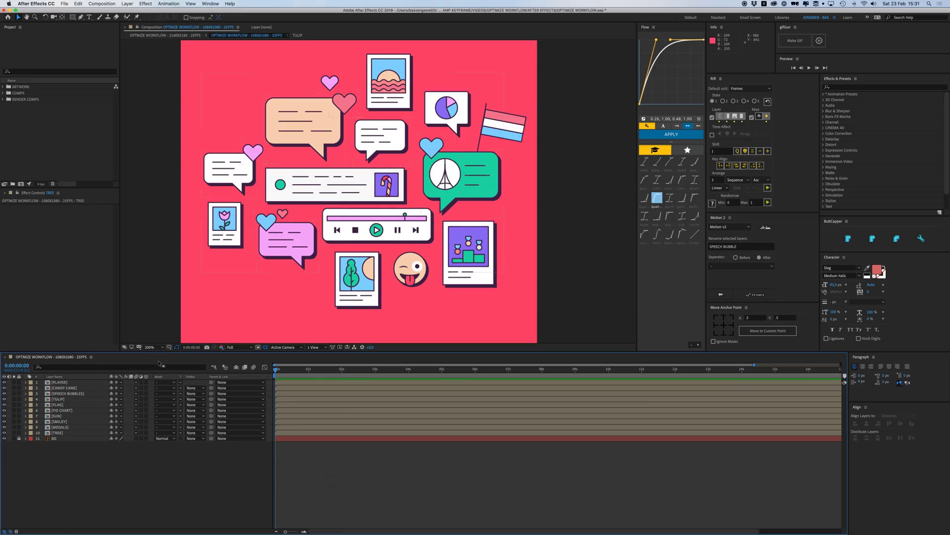
Step: Fit the whole 1080X1080 composition in the viewer
{"action": "left_click", "coordinate": [149, 347]}
{"action": "left_click", "coordinate": [158, 275]}
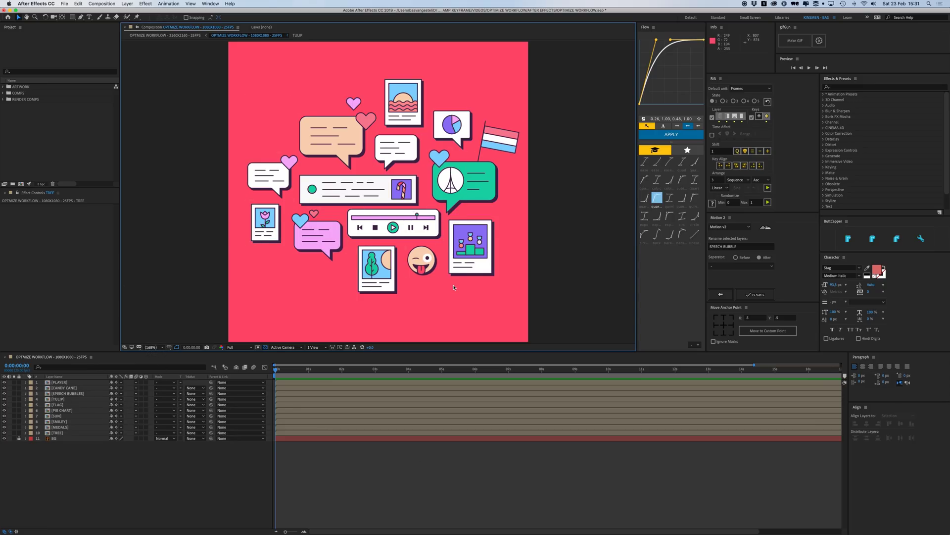
Step: Review the project structure of the ARTWORK, COMPS and RENDER COMPS folders and the pre-composed object layers
{"action": "left_click", "coordinate": [3, 93]}
{"action": "left_click", "coordinate": [4, 93]}
{"action": "left_click", "coordinate": [3, 93]}
{"action": "left_click", "coordinate": [4, 93]}
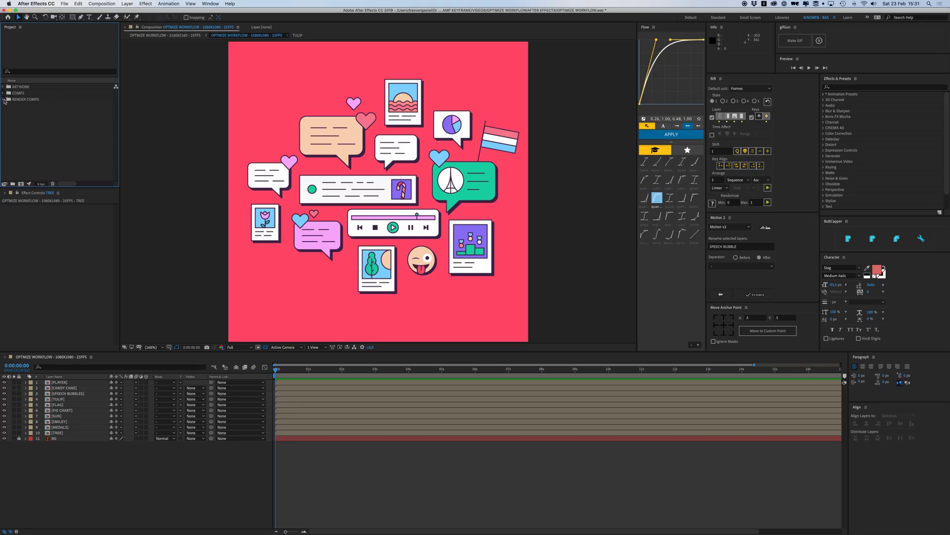
{"action": "left_click_drag", "start_coordinate": [54, 119], "coordinate": [10, 82]}
{"action": "left_click", "coordinate": [49, 128]}
{"action": "left_click_drag", "start_coordinate": [50, 141], "coordinate": [7, 82]}
{"action": "left_click", "coordinate": [28, 111]}
{"action": "left_click", "coordinate": [41, 133]}
{"action": "left_click", "coordinate": [349, 465]}
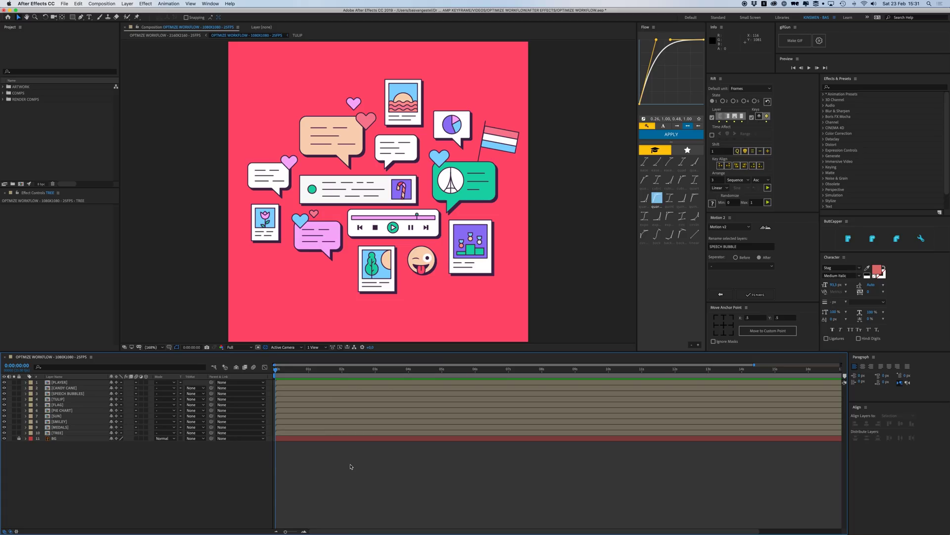
{"action": "left_click_drag", "start_coordinate": [190, 52], "coordinate": [578, 333]}
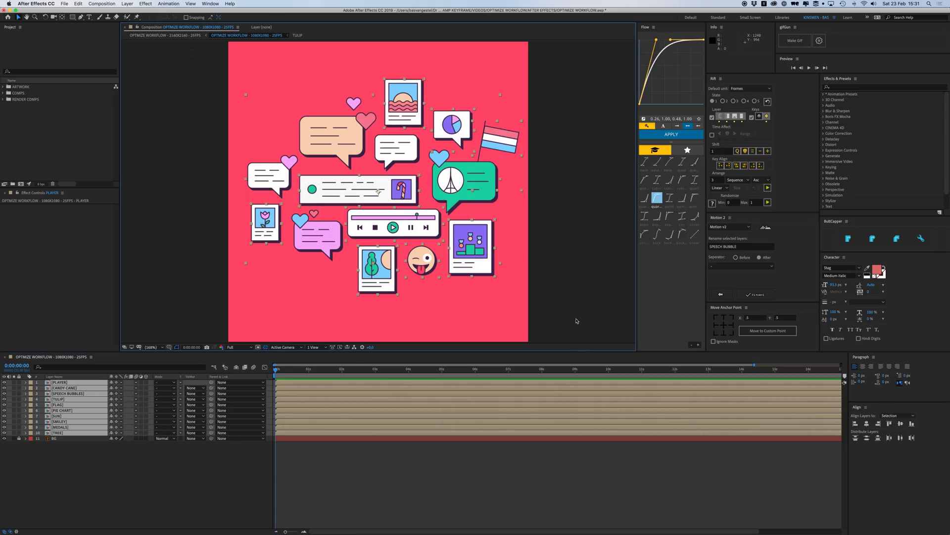
{"action": "left_click", "coordinate": [576, 320]}
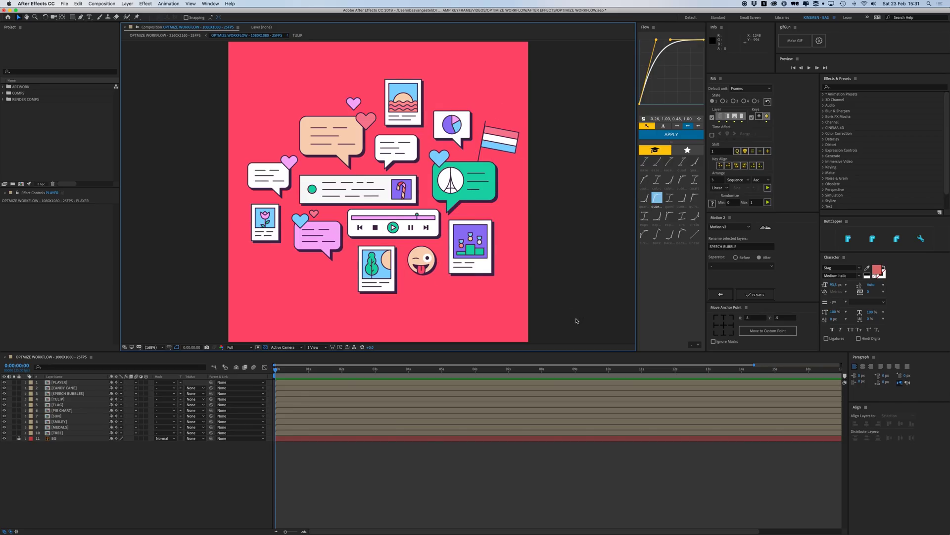